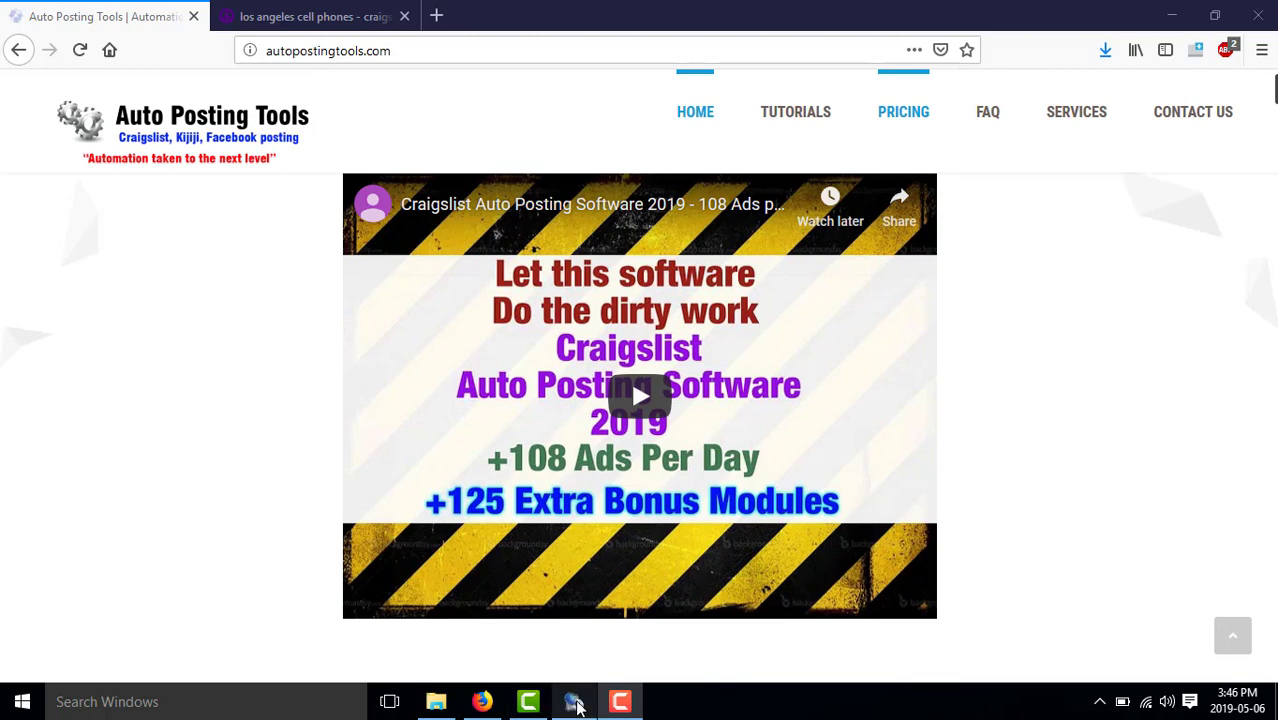
# - Switch to Autopostingtools, open the Craigslist Ad Flagger module and view its window for importing links from a list
pyautogui.click(578, 707)
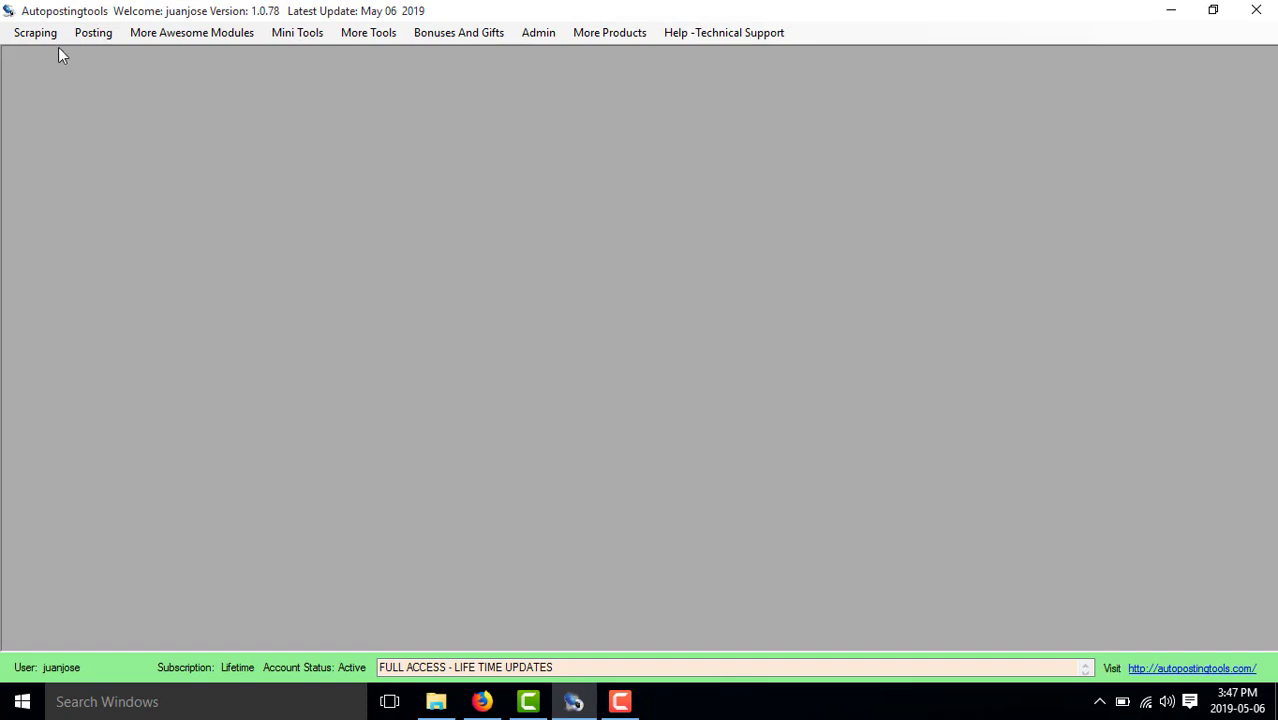
pyautogui.click(35, 33)
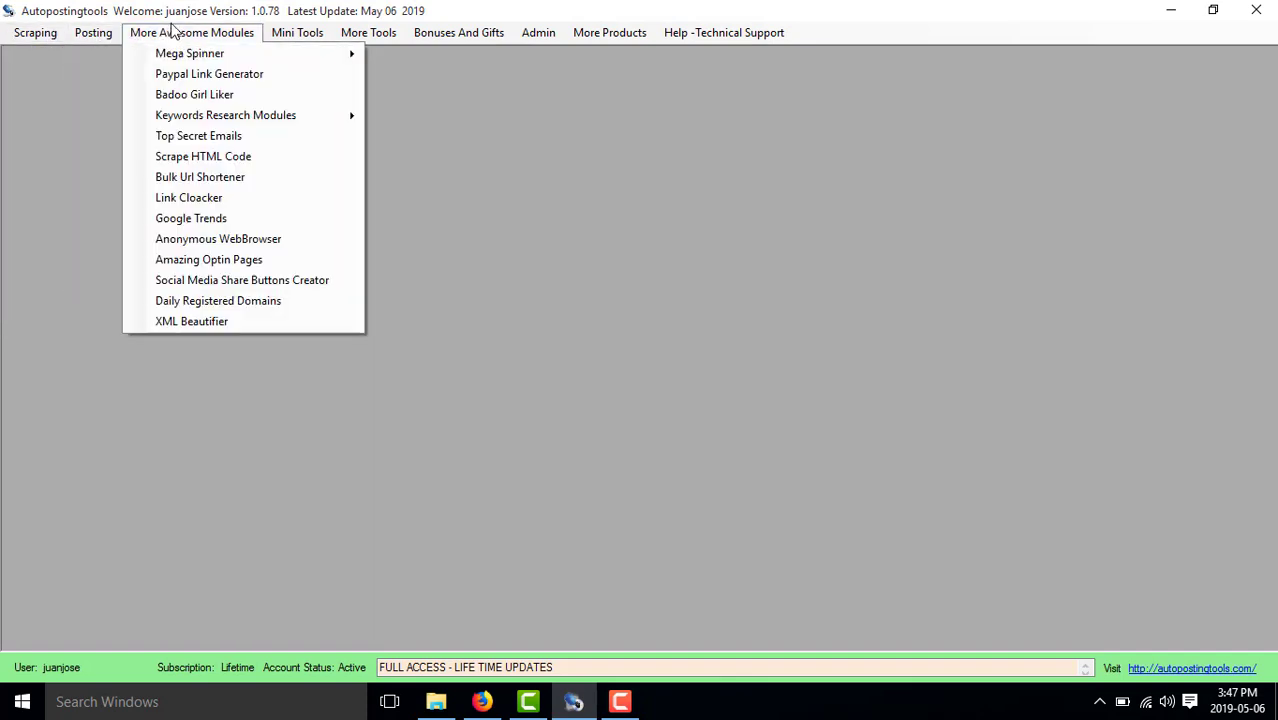
pyautogui.moveTo(284, 37)
pyautogui.moveTo(105, 37)
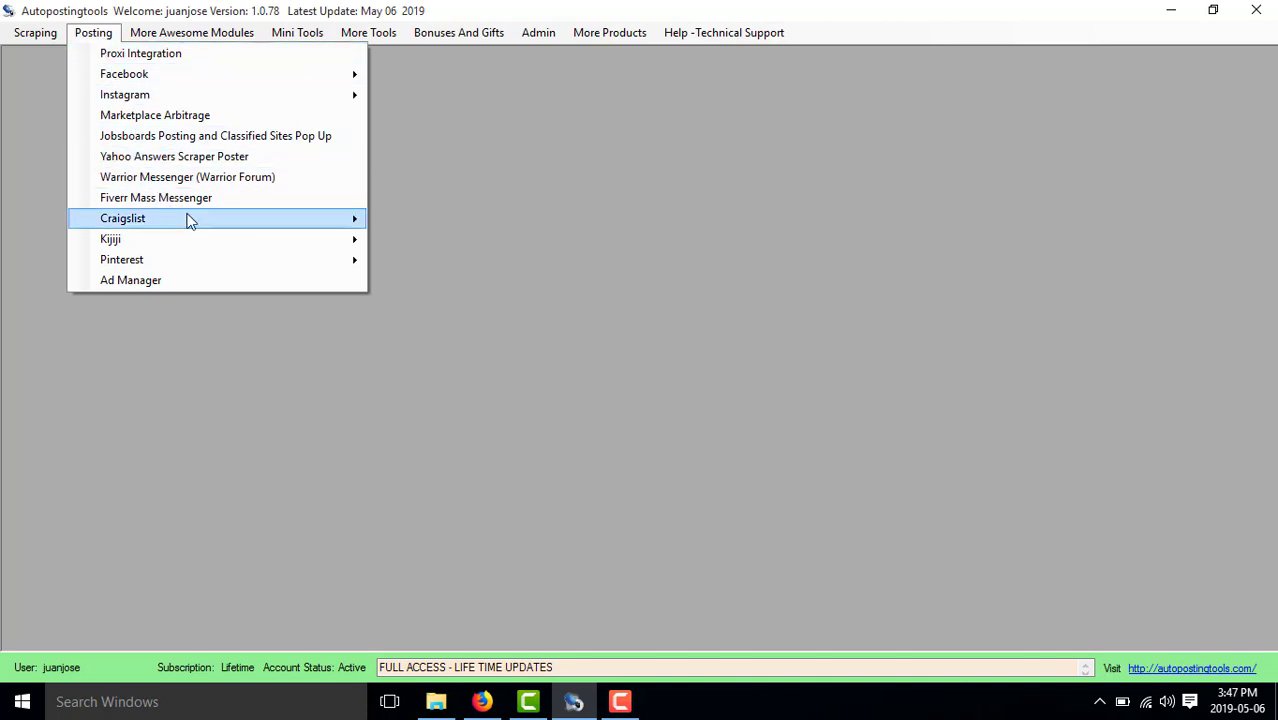
pyautogui.moveTo(262, 217)
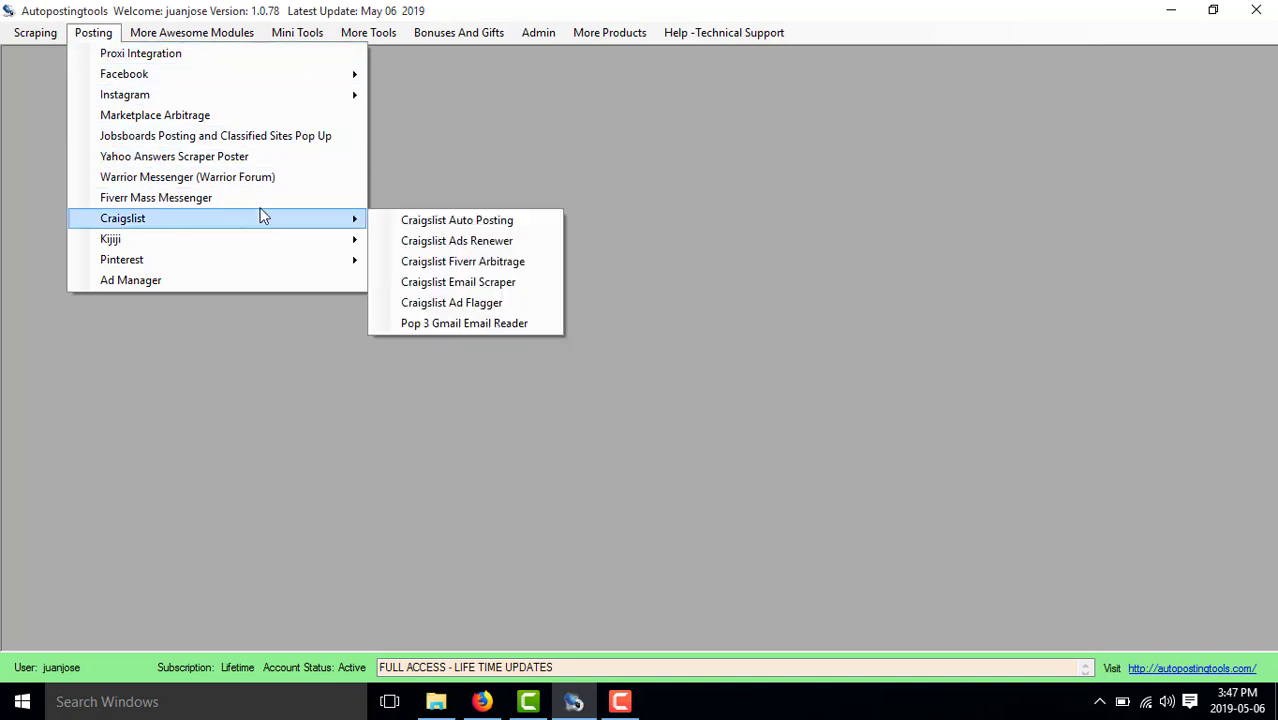
pyautogui.click(477, 306)
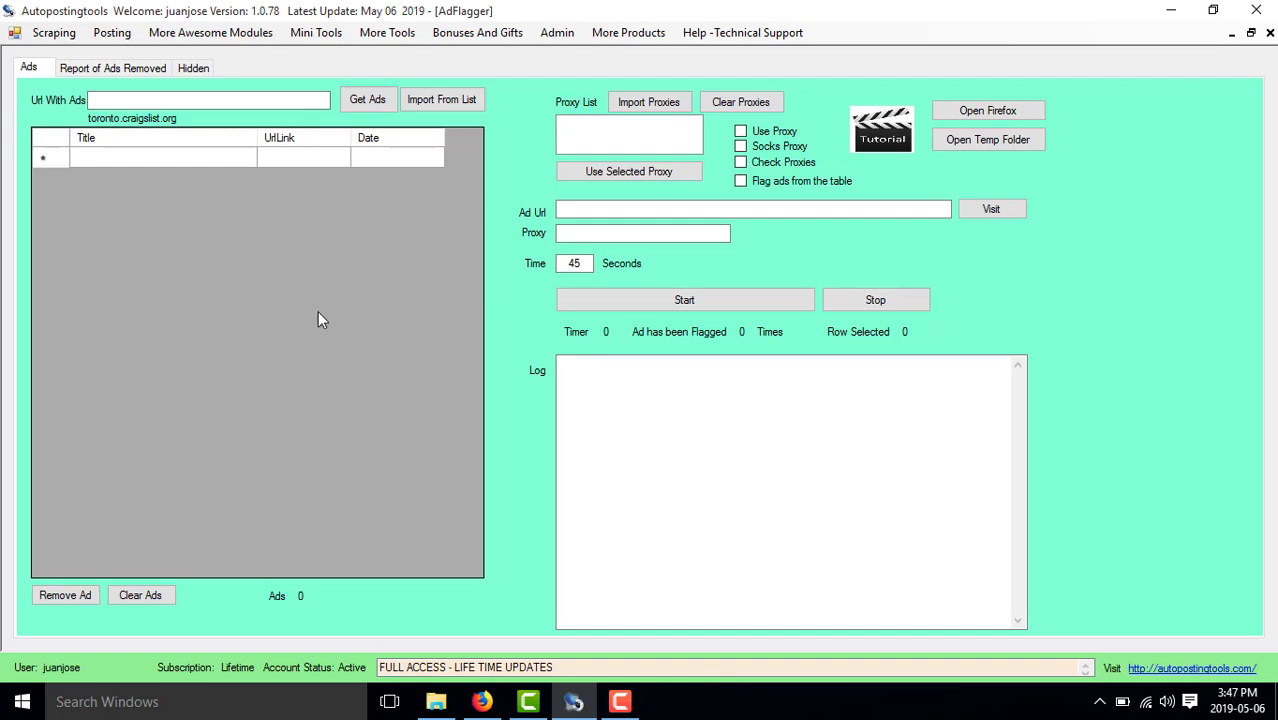
pyautogui.click(432, 100)
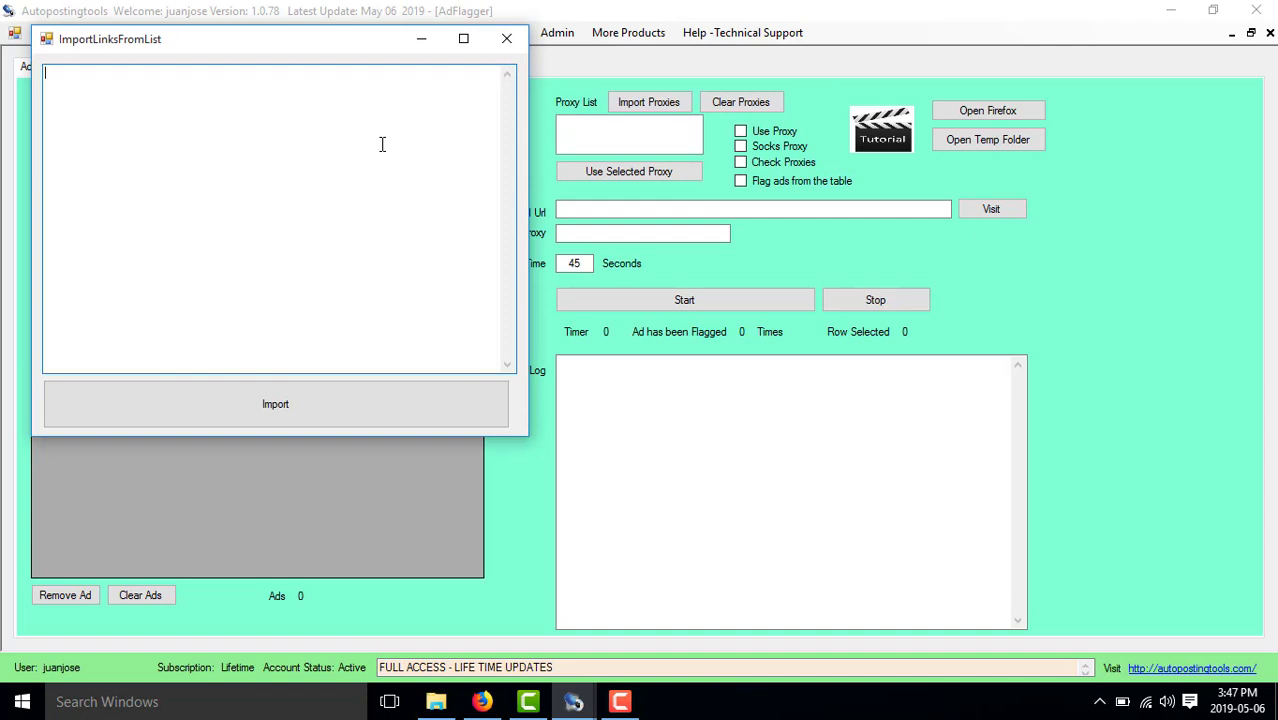
pyautogui.click(506, 38)
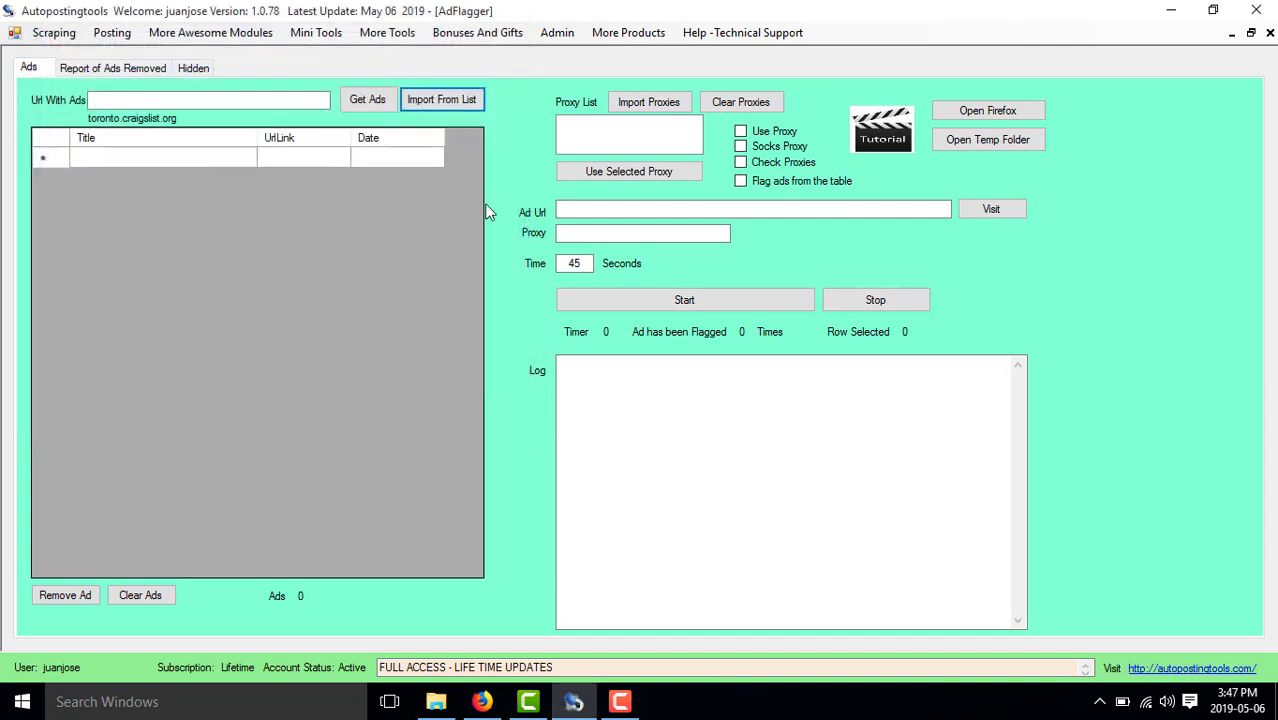
# - Switch to Firefox and copy the address of the Los Angeles Craigslist cell phones search page
pyautogui.click(482, 702)
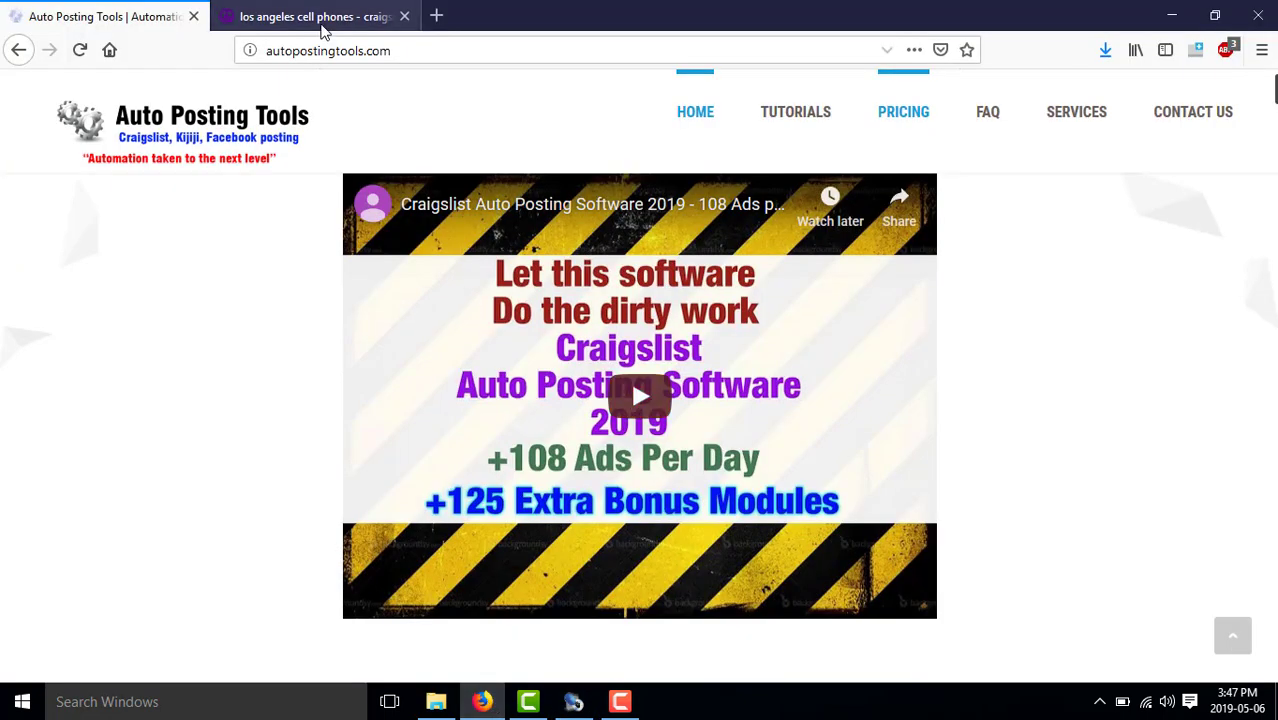
pyautogui.click(322, 30)
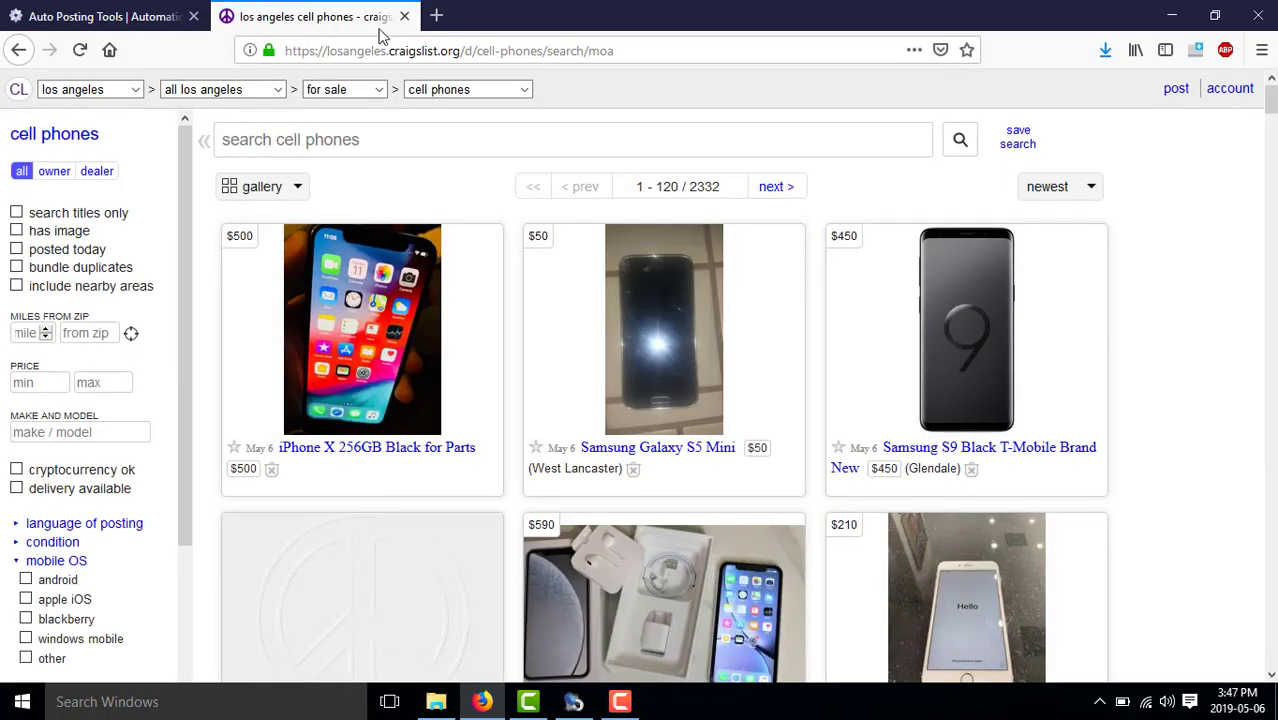
pyautogui.click(446, 51)
pyautogui.hotkey('ctrl', 'c')
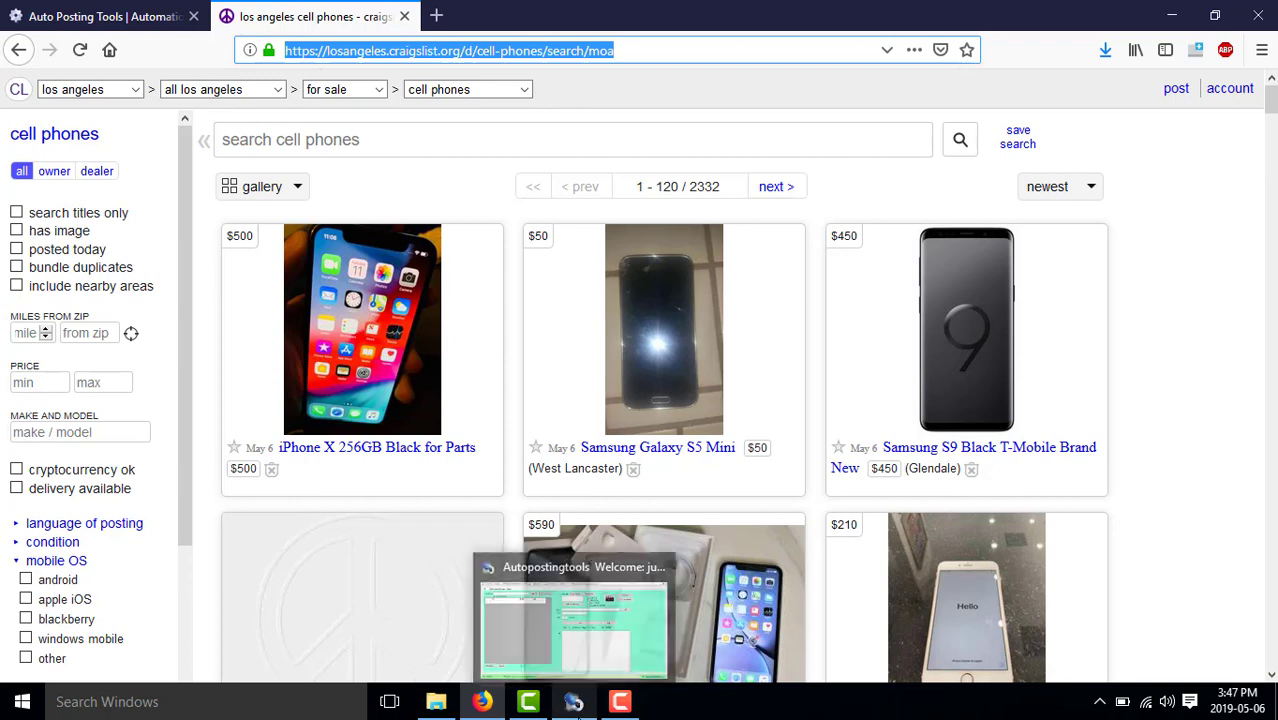
# - Switch back to Autopostingtools and get the ads from the copied losangeles.craigslist.org/d/cell-phones/search/moa address
pyautogui.click(574, 702)
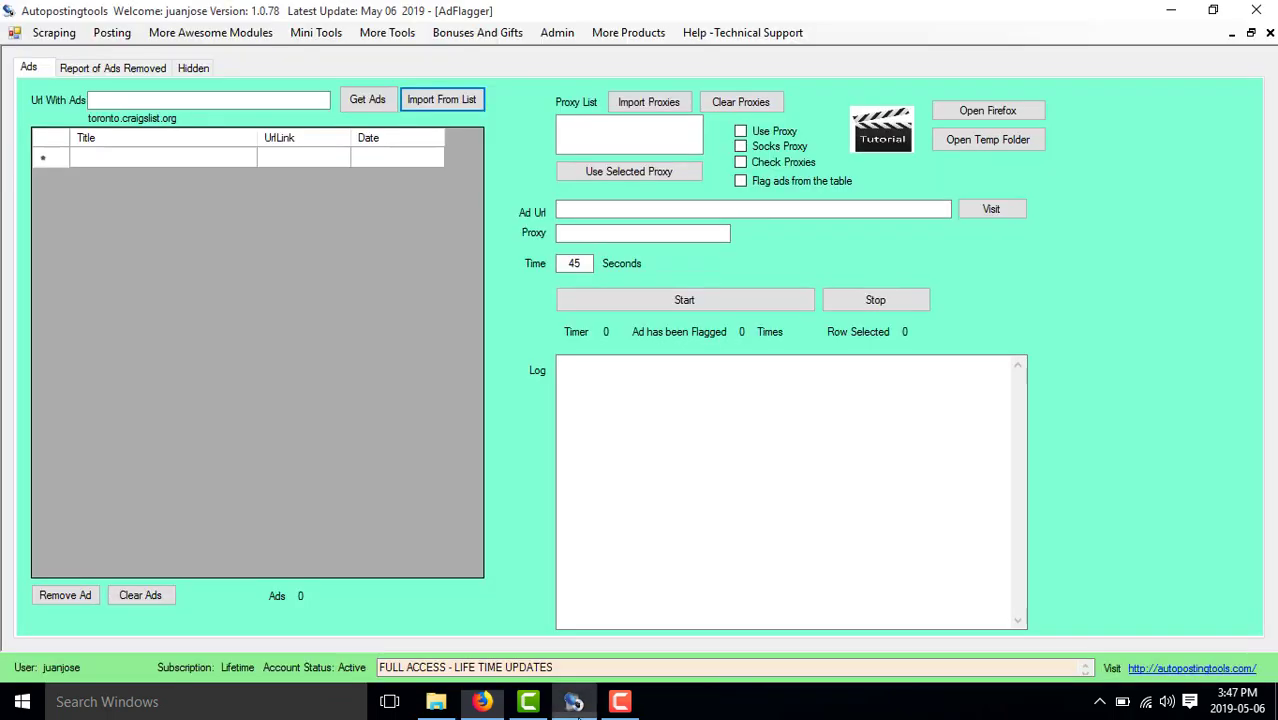
pyautogui.click(240, 104)
pyautogui.hotkey('ctrl', 'v')
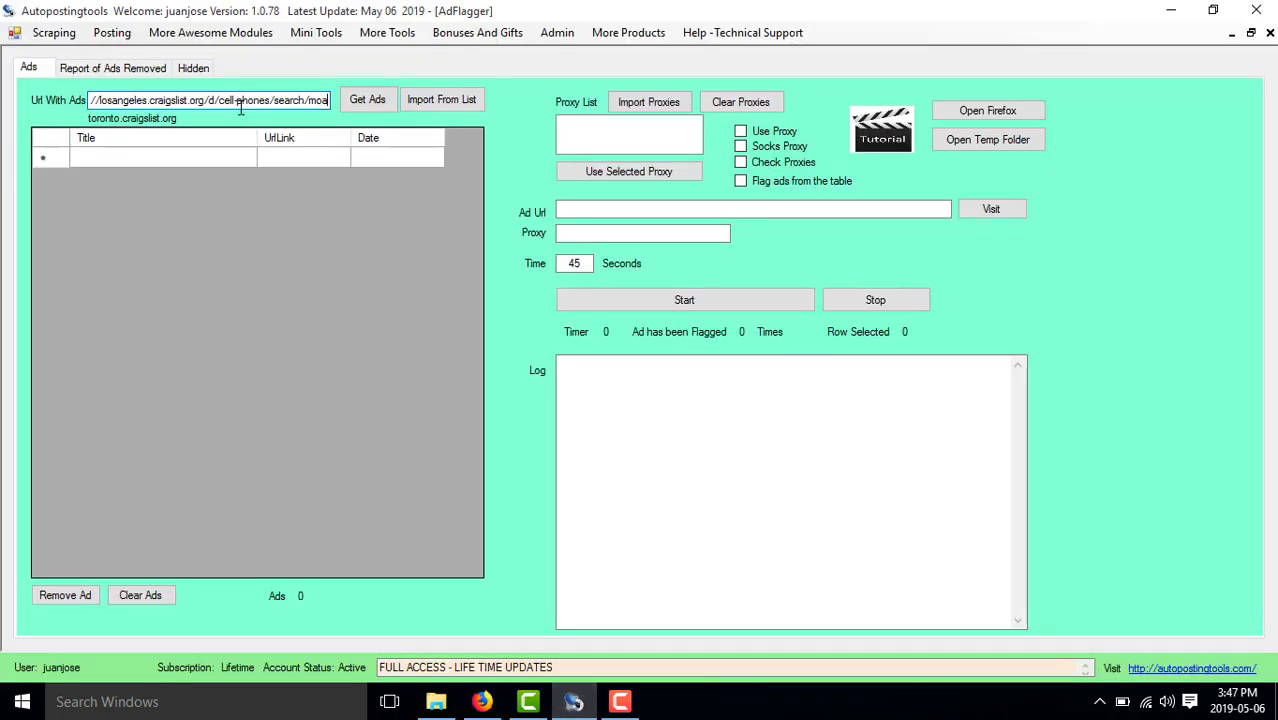
pyautogui.click(368, 104)
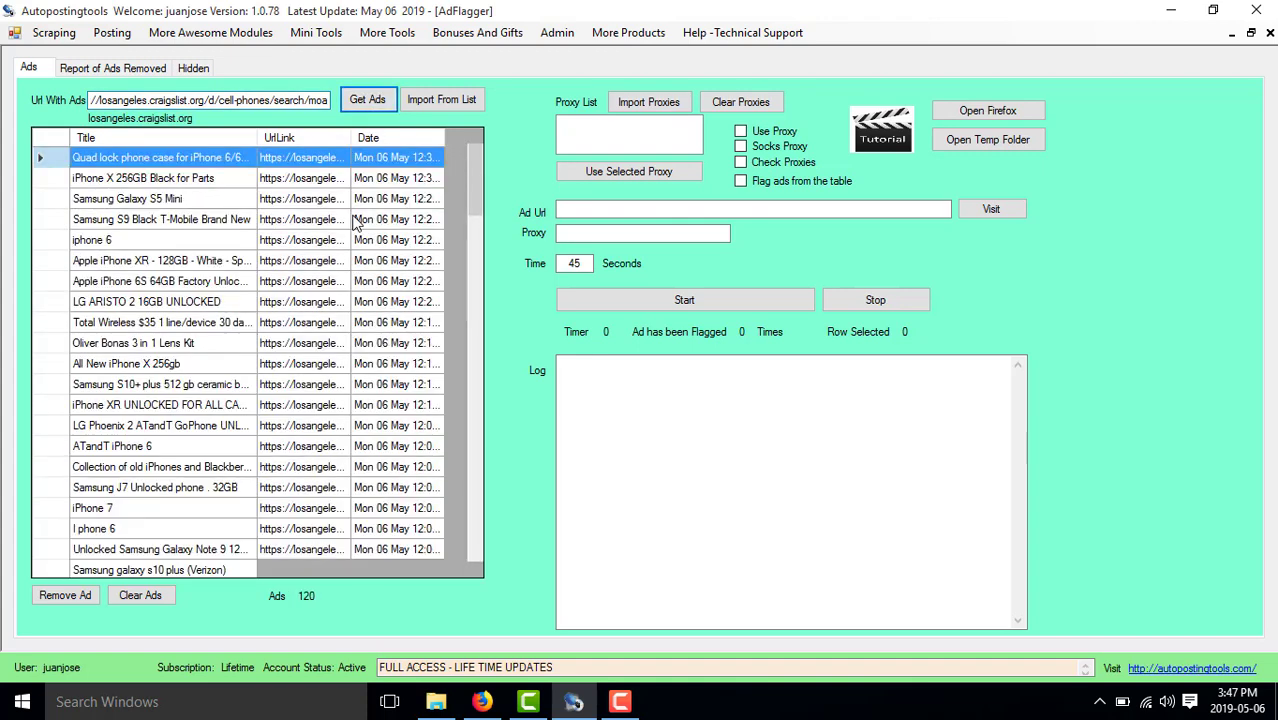
# - Remove the iPhone X 256GB Black for Parts, Apple iPhone 6S 64GB and Oliver Bonas 3 in 1 Lens Kit ads from the table
pyautogui.click(289, 185)
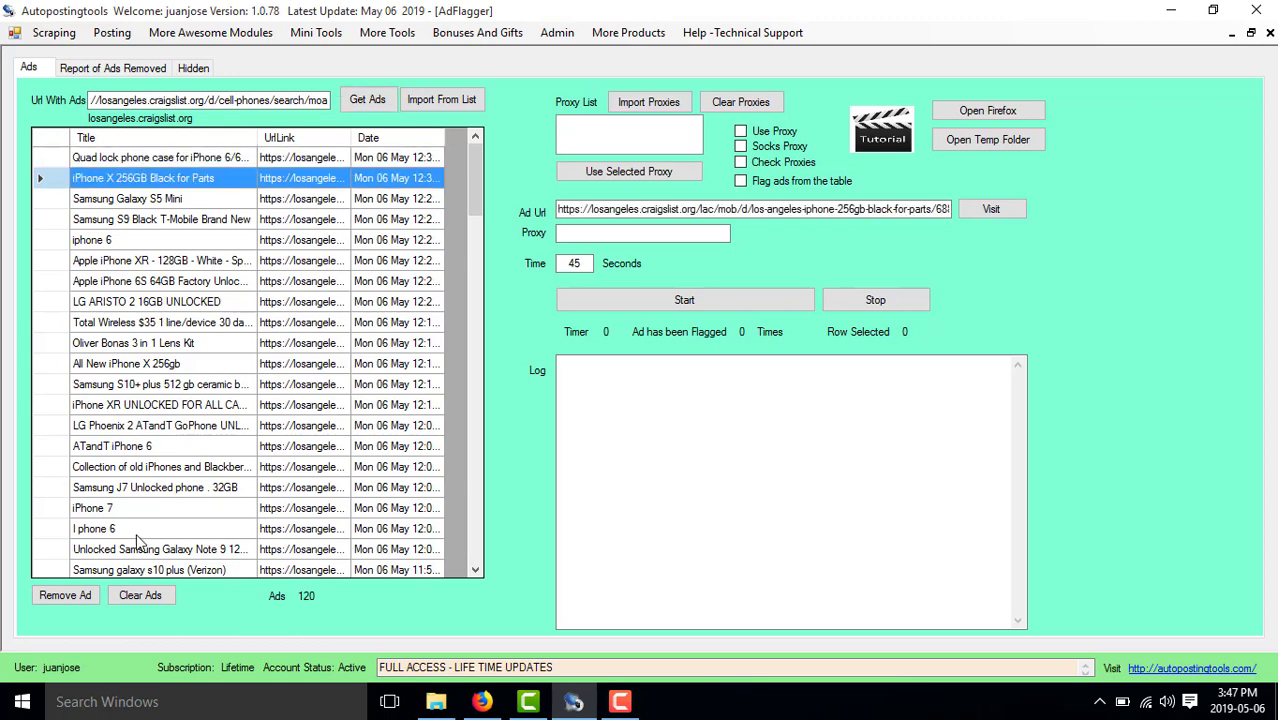
pyautogui.click(73, 602)
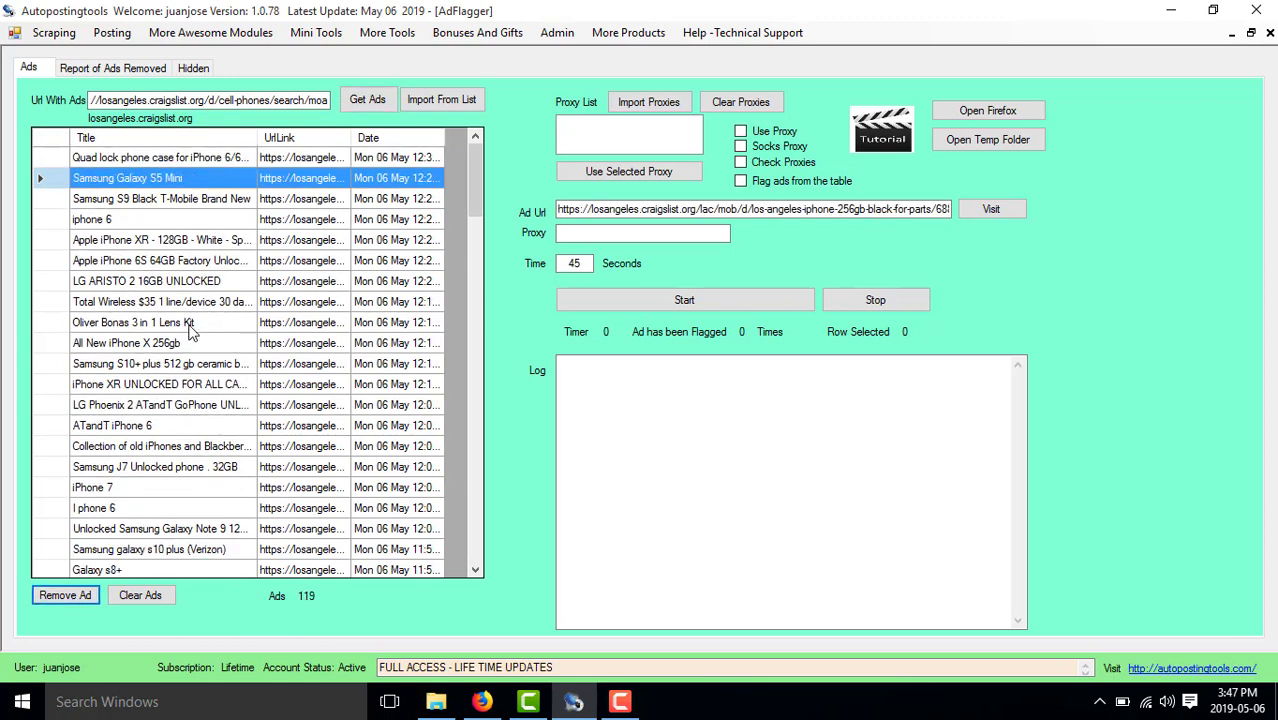
pyautogui.click(184, 259)
pyautogui.click(70, 596)
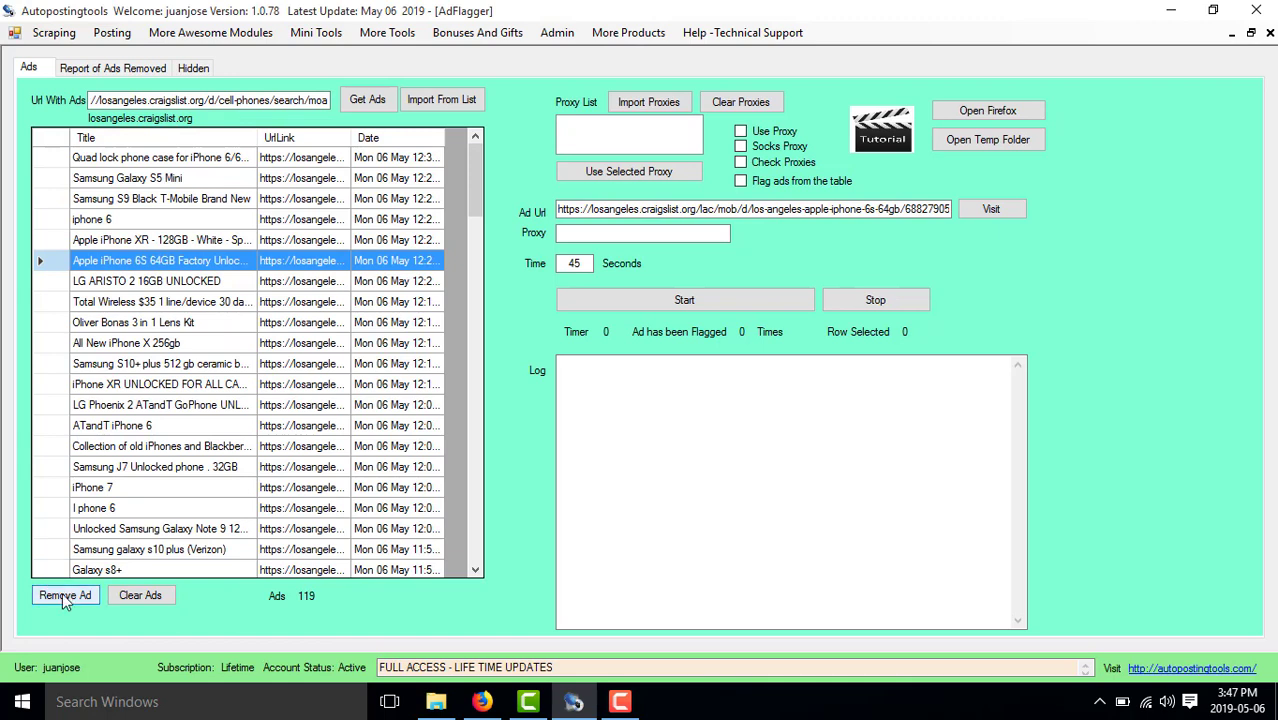
pyautogui.click(192, 308)
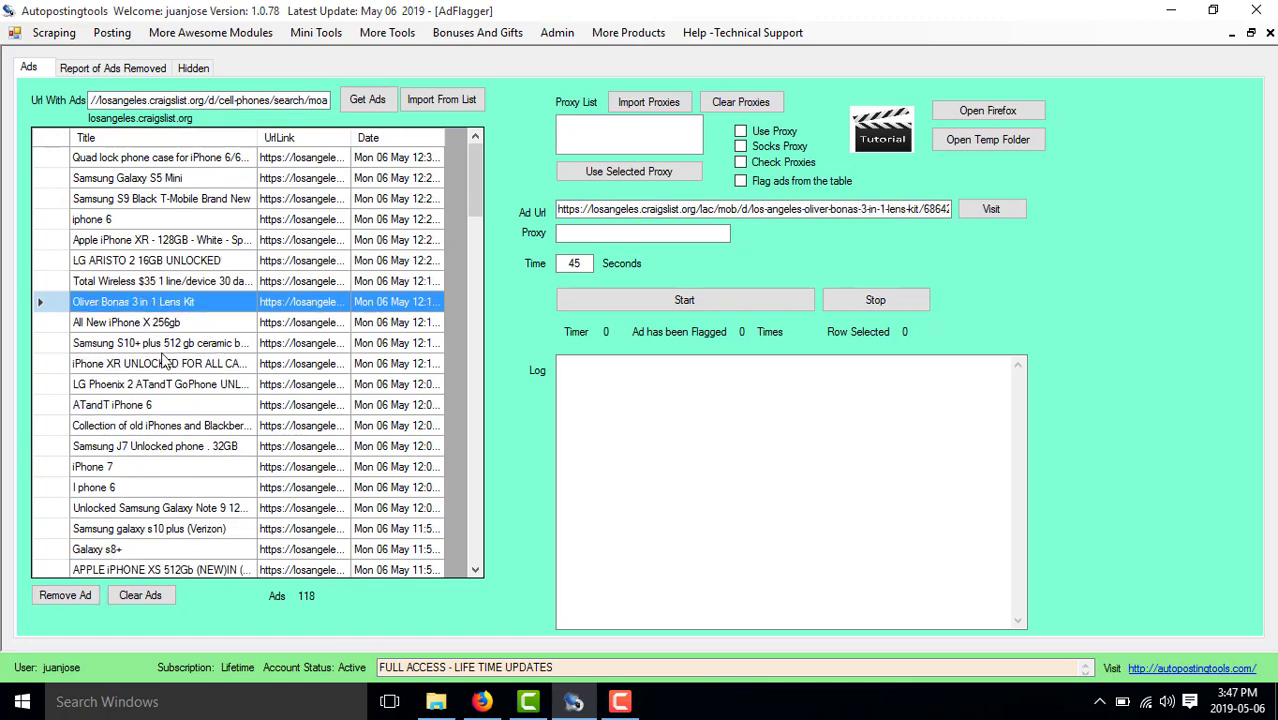
pyautogui.click(74, 594)
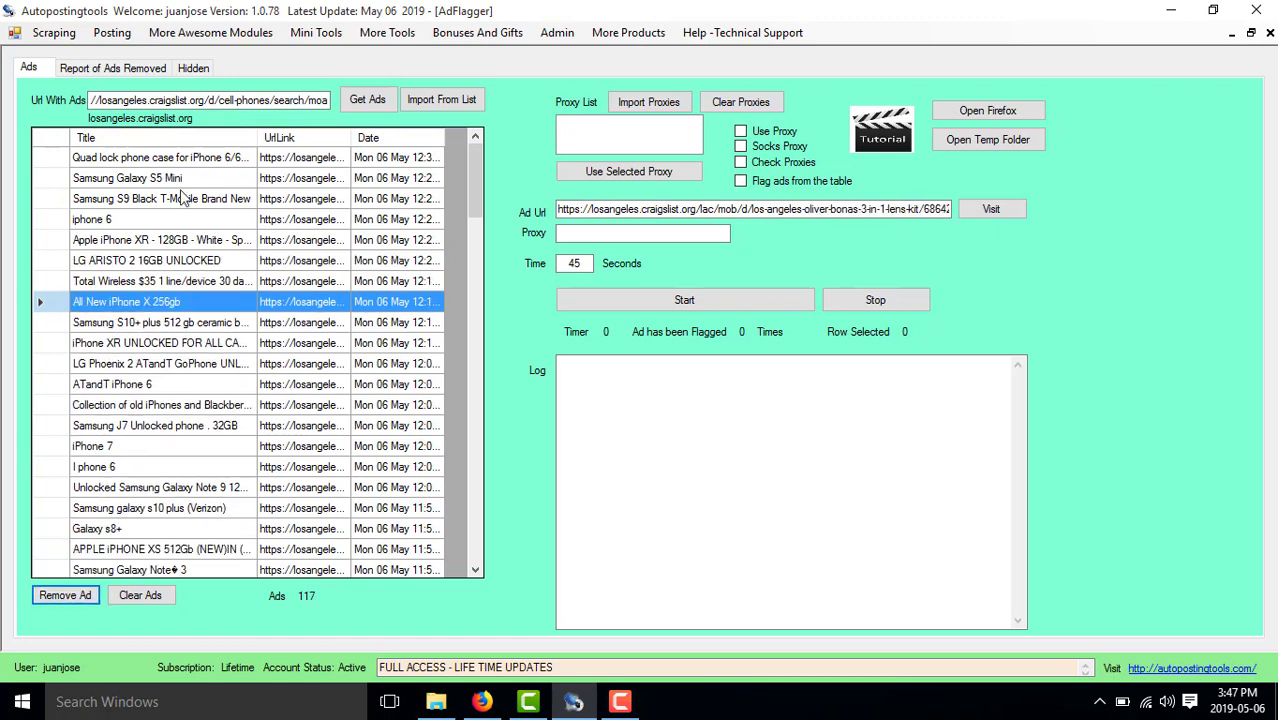
# - Delete all ads from LG ARISTO 2 down to the end of the table, keeping only the first five
pyautogui.click(207, 265)
pyautogui.keyDown('shift'); pyautogui.click(206, 284); pyautogui.keyUp('shift')
pyautogui.moveTo(204, 298); pyautogui.dragTo(207, 642)
pyautogui.press('Delete')
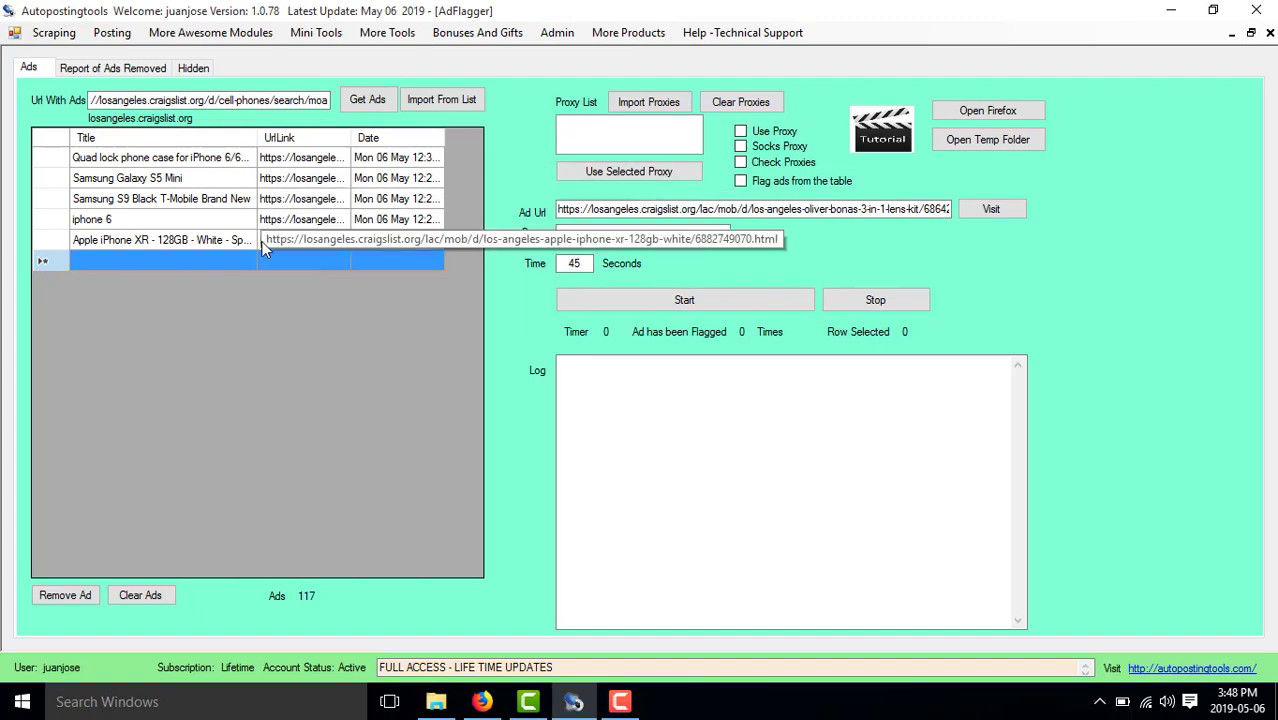
# - Check the link import window again, and fill the ad URL from the "iphone 6" ad in the table
pyautogui.click(425, 104)
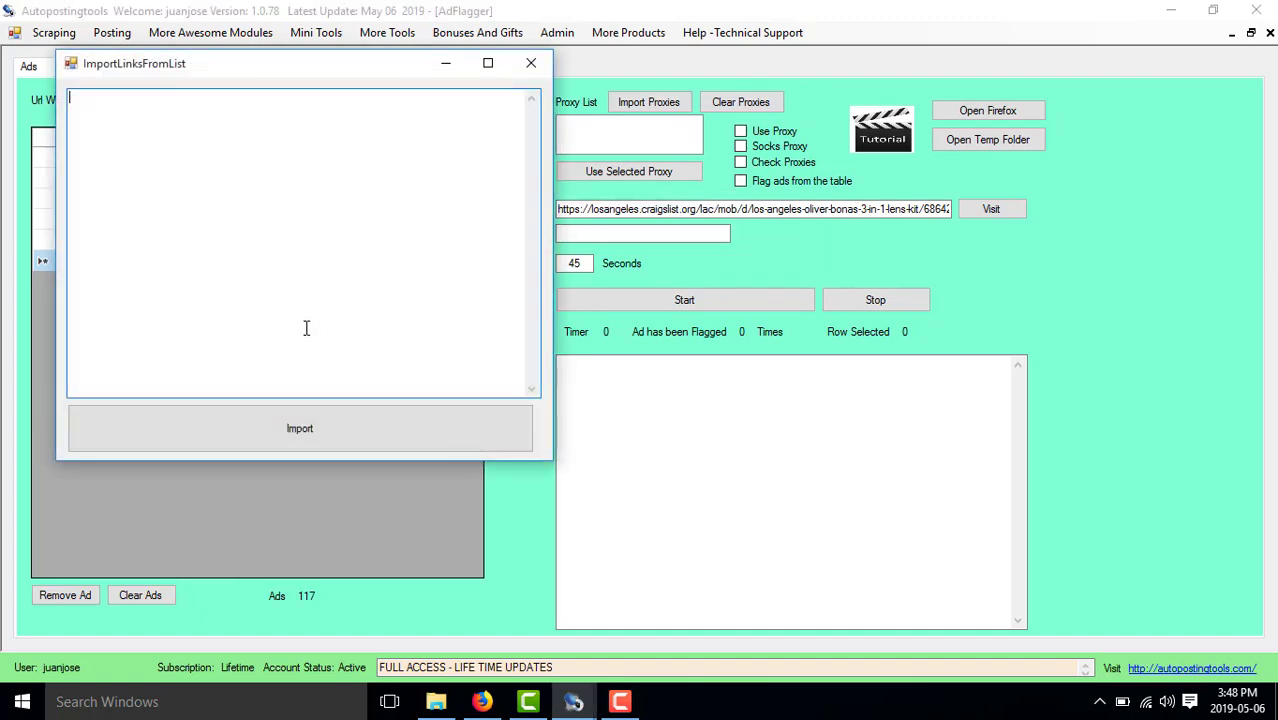
pyautogui.click(531, 63)
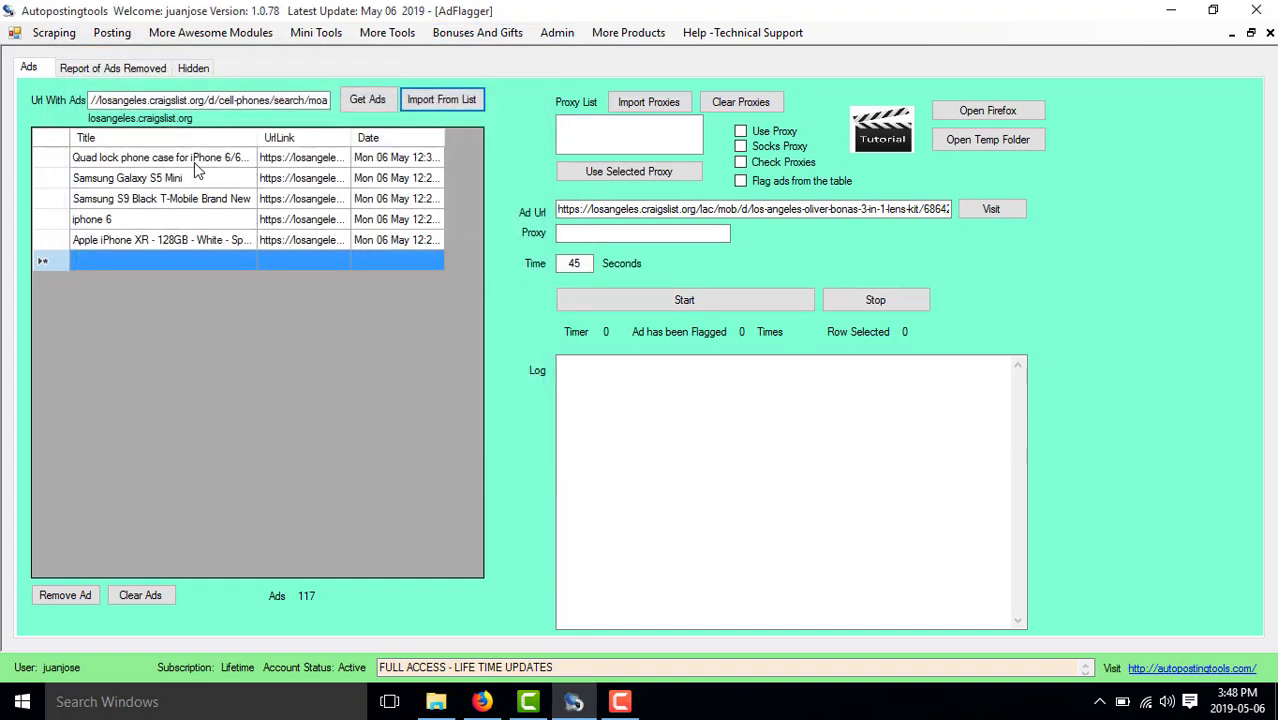
pyautogui.click(192, 220)
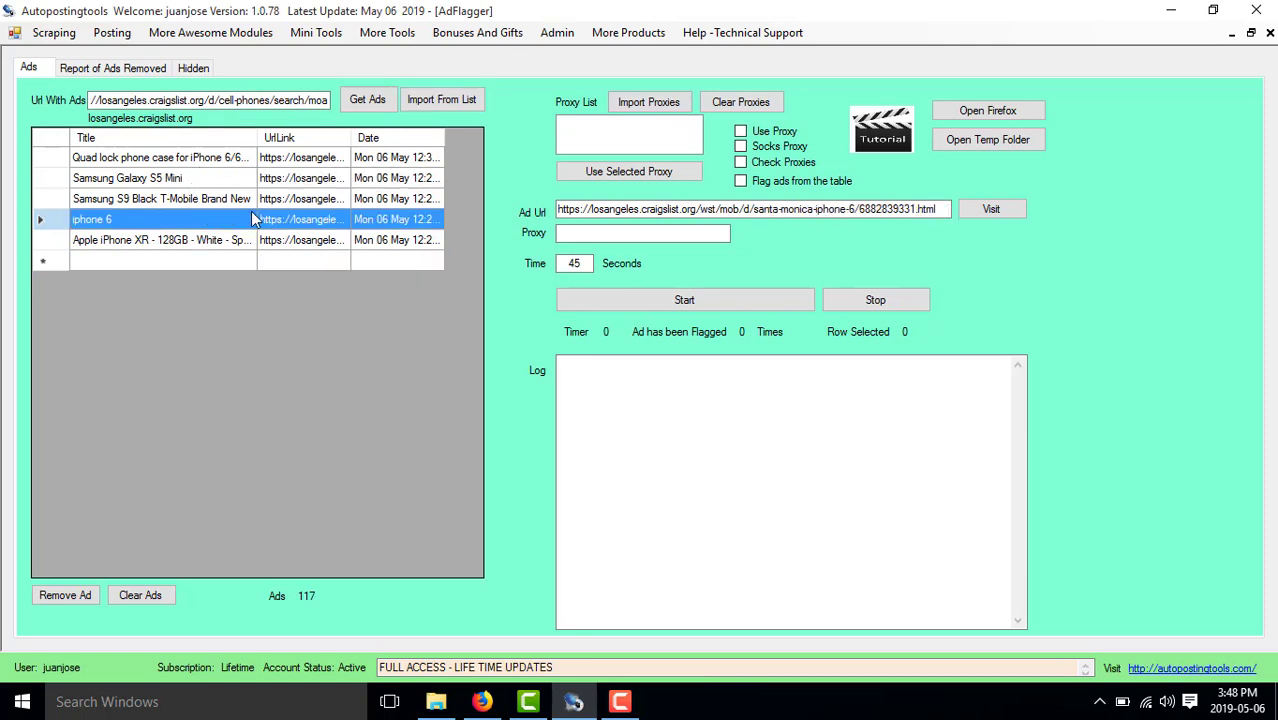
pyautogui.click(307, 200)
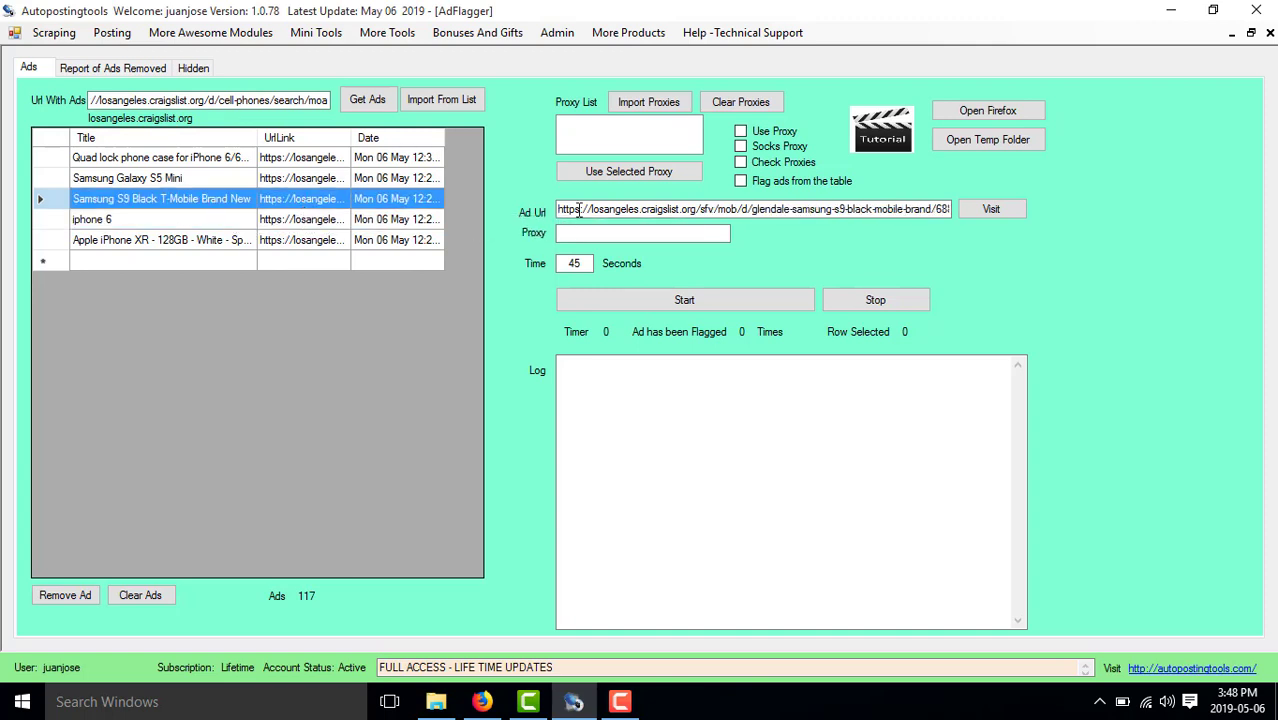
pyautogui.click(436, 224)
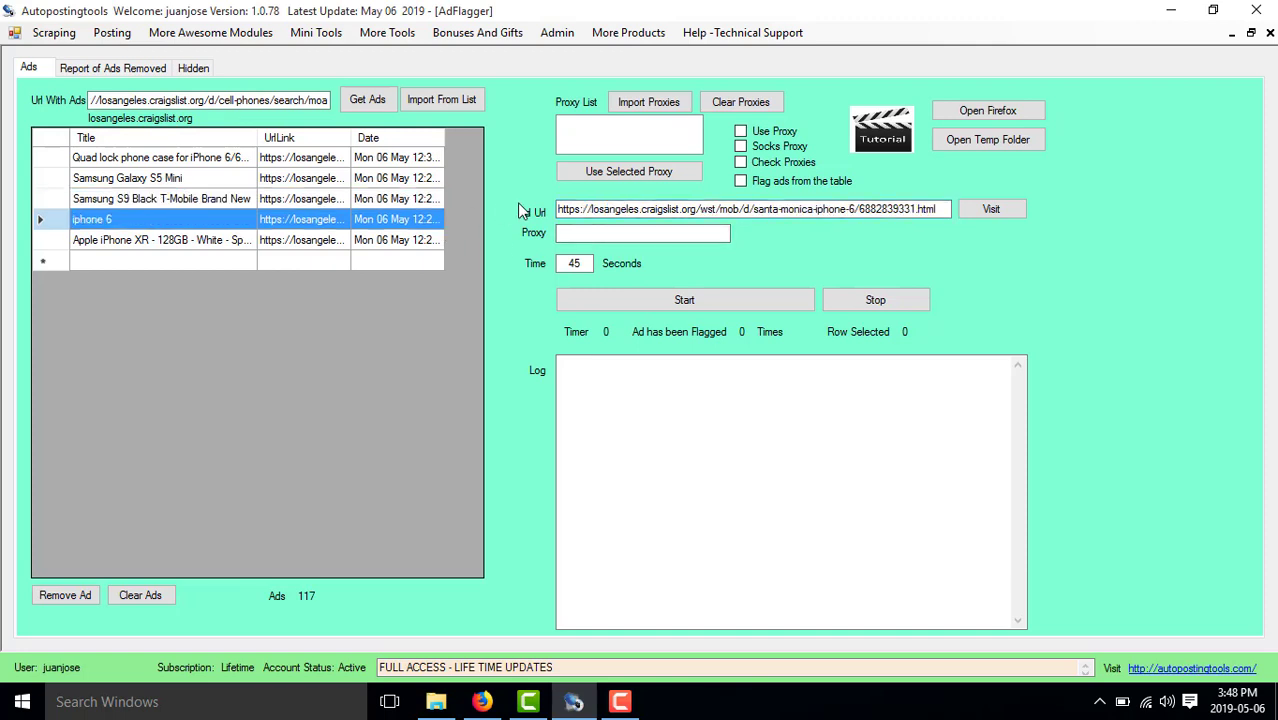
pyautogui.moveTo(688, 209); pyautogui.dragTo(733, 222)
pyautogui.click(712, 213)
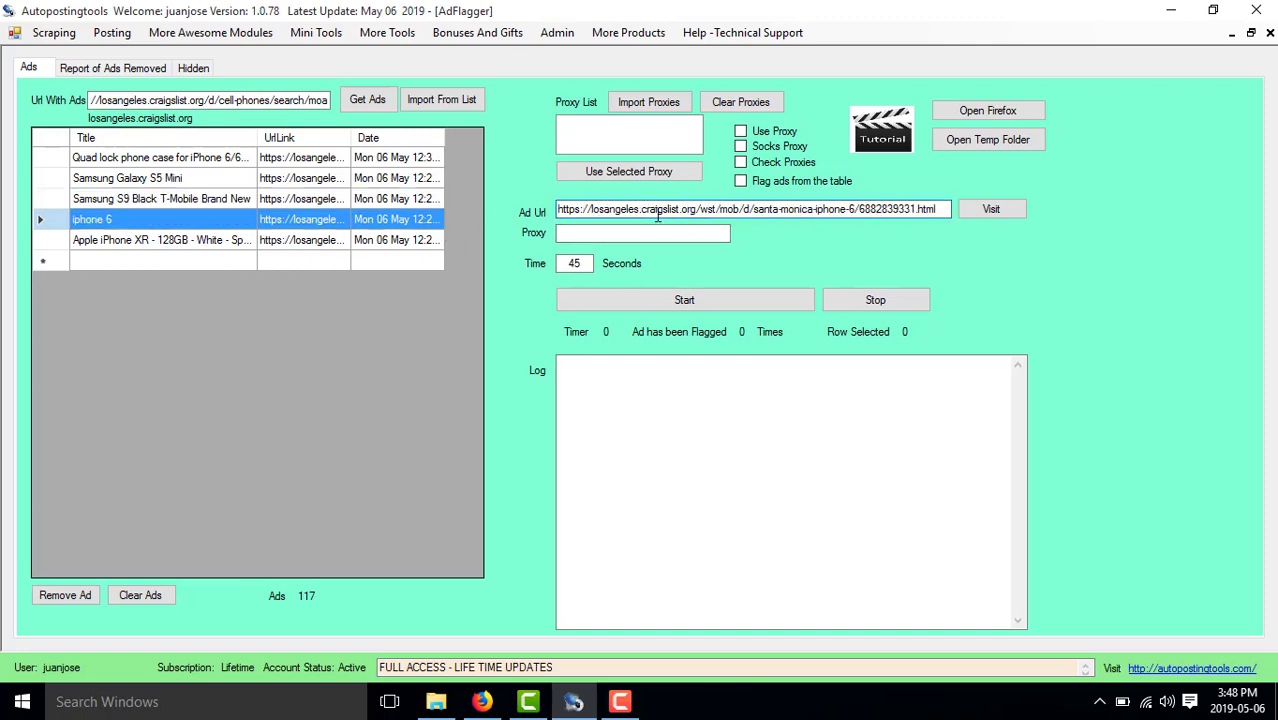
# - Import the proxy list from "Free proxies (dont work on craigslist)" in the Proxies folder of AutoPostingTools May 06 2019 on the Desktop
pyautogui.click(652, 104)
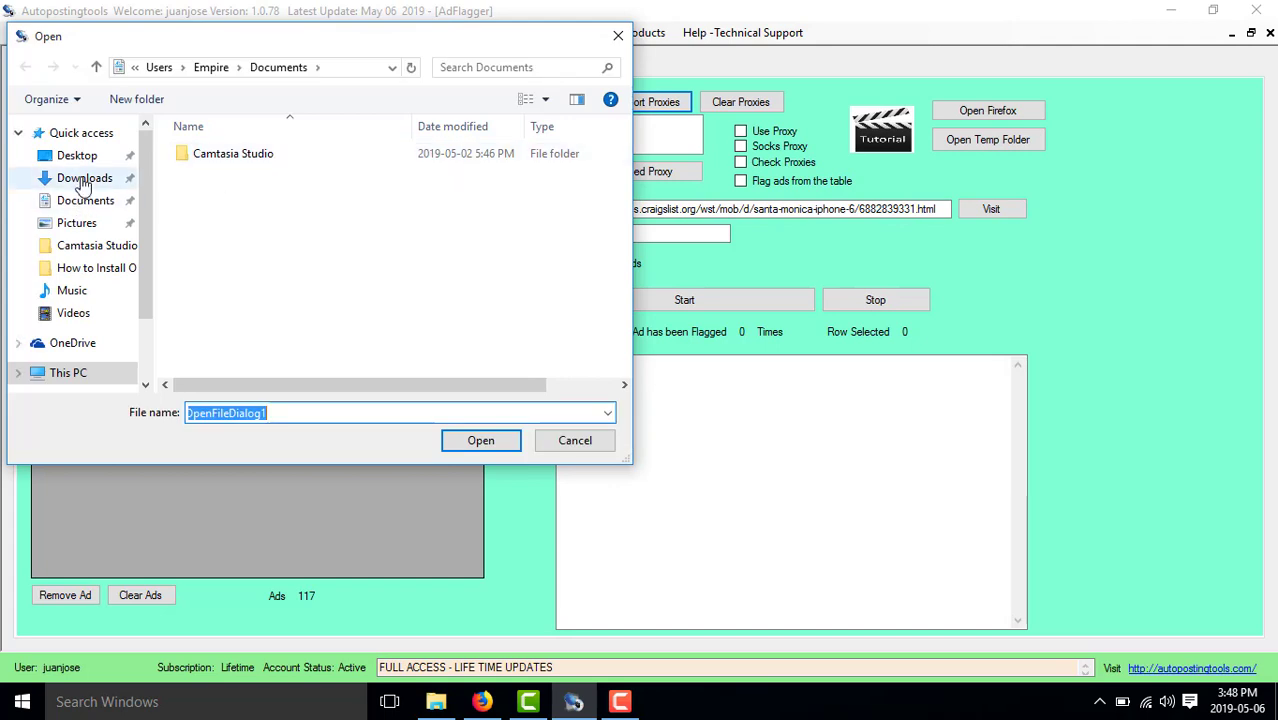
pyautogui.click(80, 157)
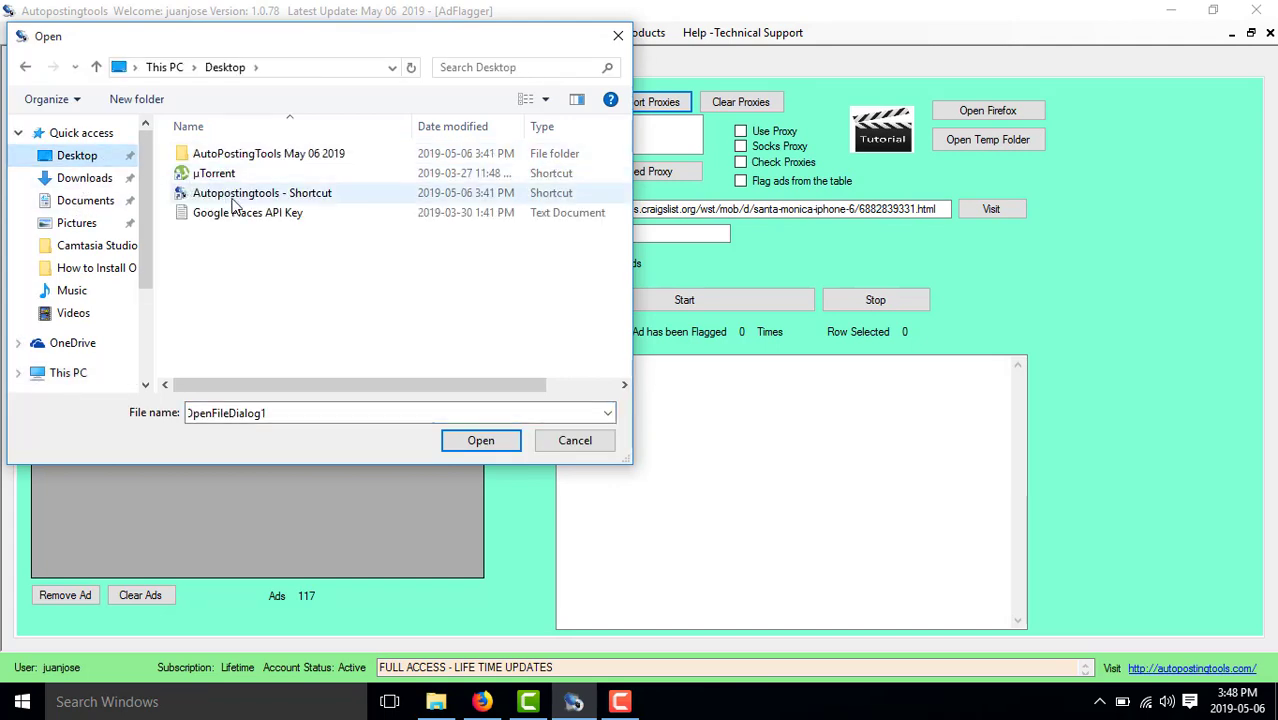
pyautogui.doubleClick(224, 155)
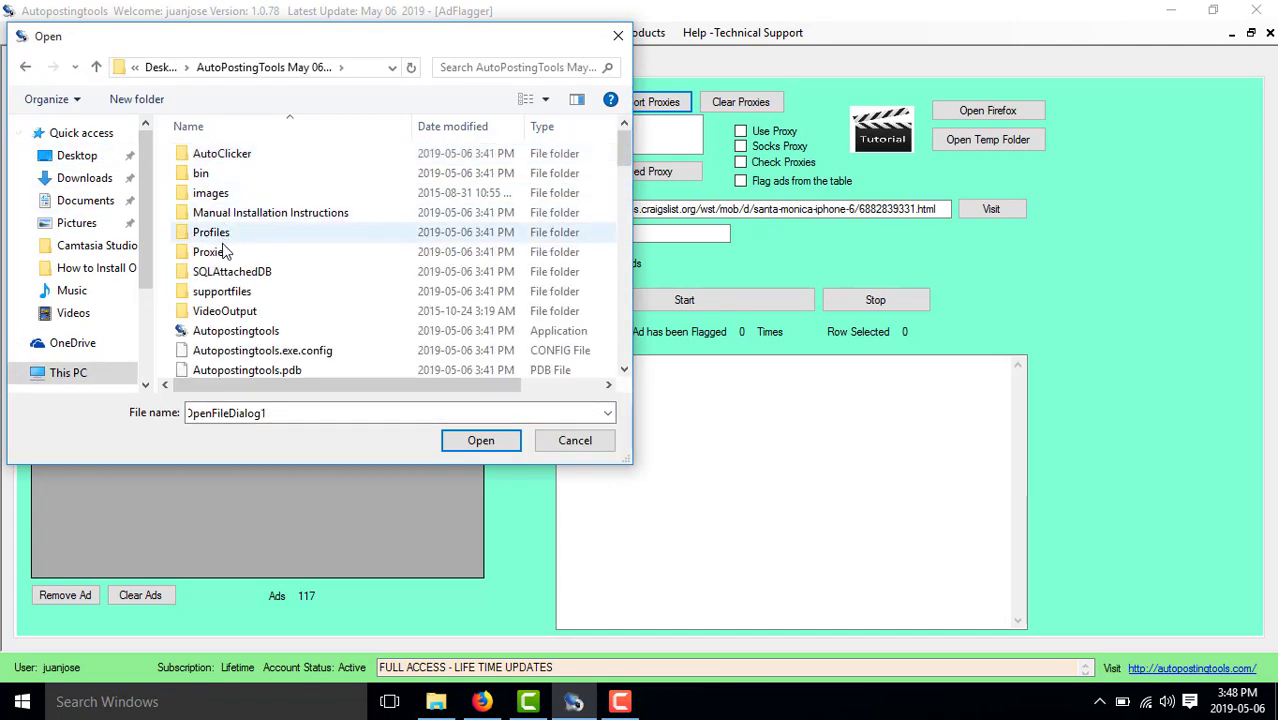
pyautogui.doubleClick(228, 252)
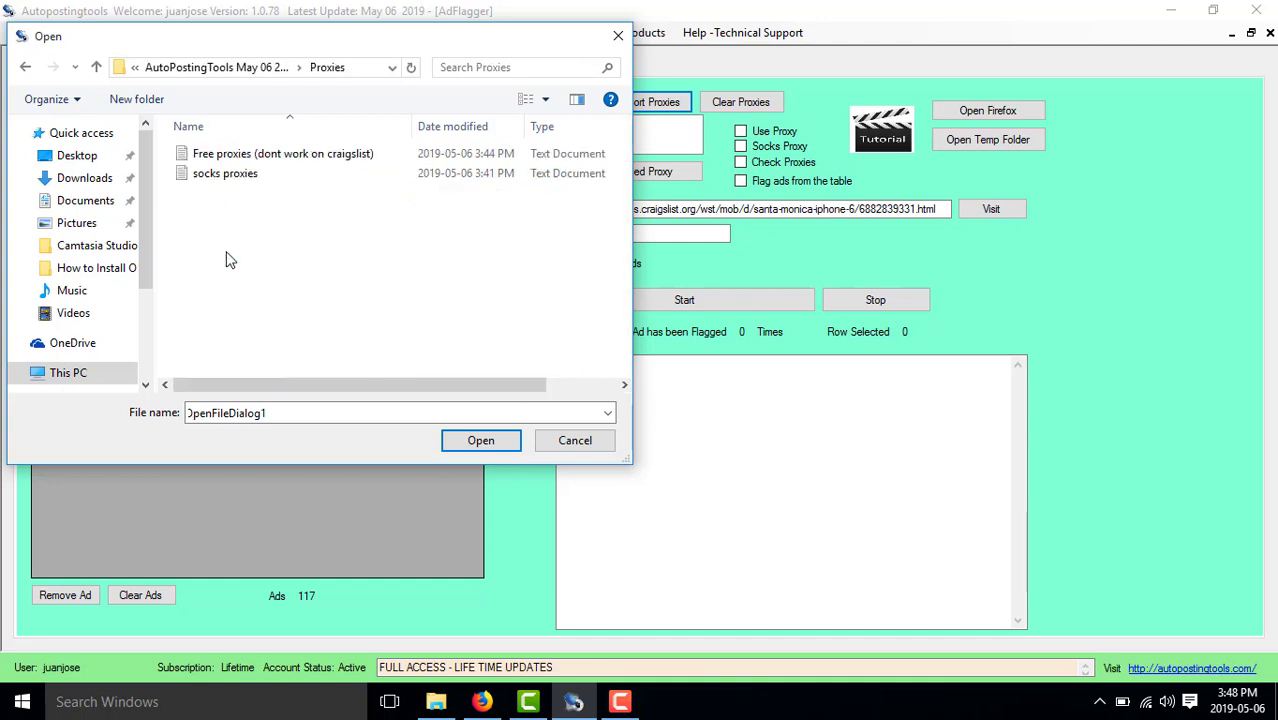
pyautogui.click(246, 158)
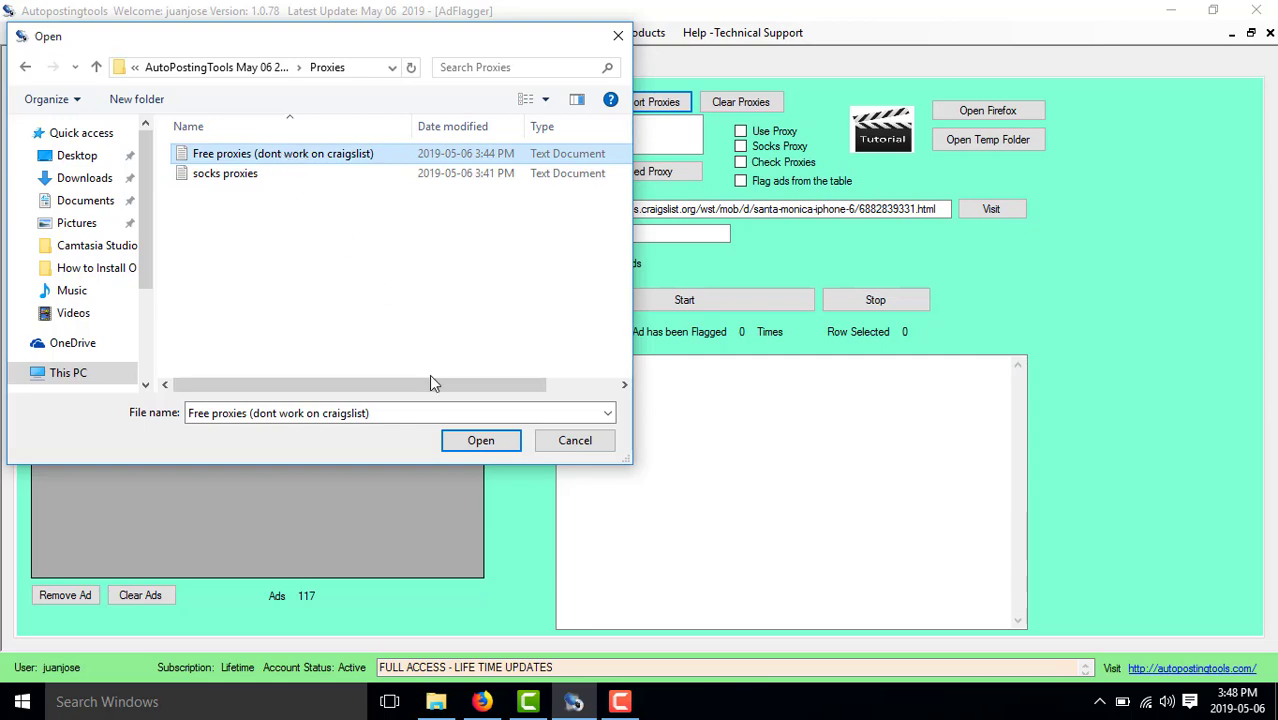
pyautogui.click(478, 445)
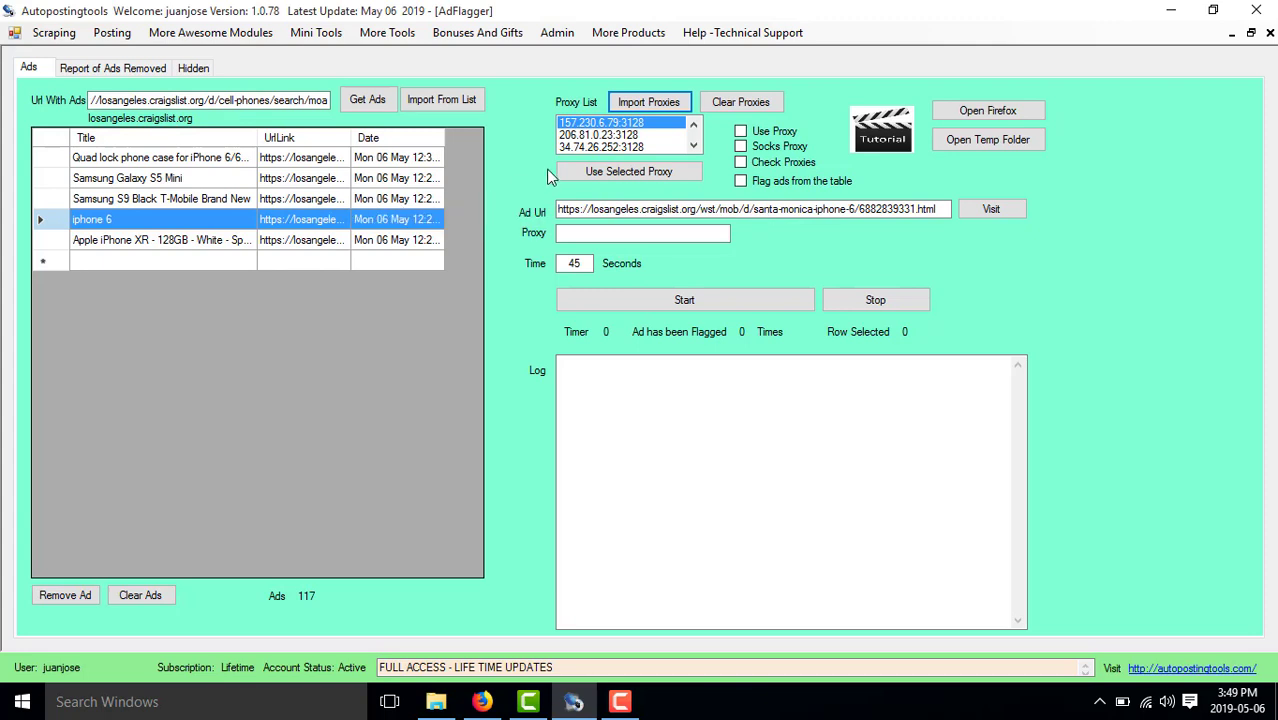
# - Enable Use Proxy, Check Proxies and Flag ads from the table, and select the Quad lock phone case ad in the first row
pyautogui.click(740, 133)
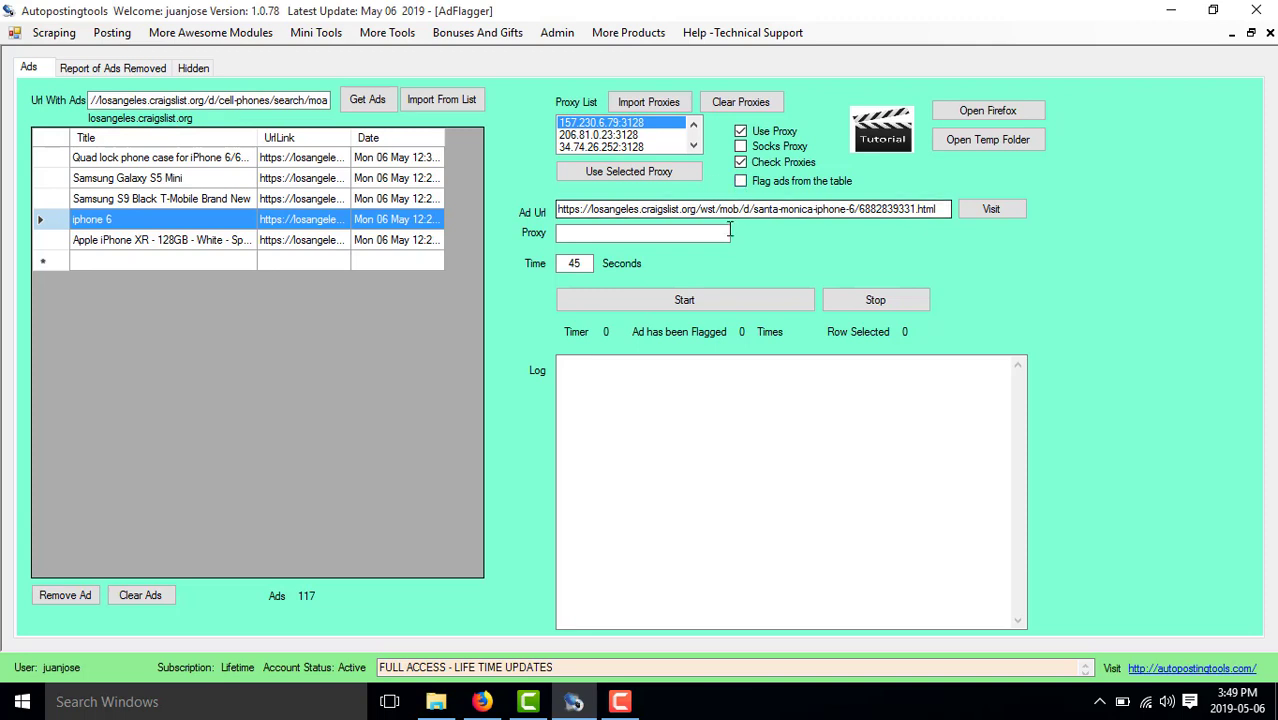
pyautogui.moveTo(713, 210); pyautogui.dragTo(752, 213)
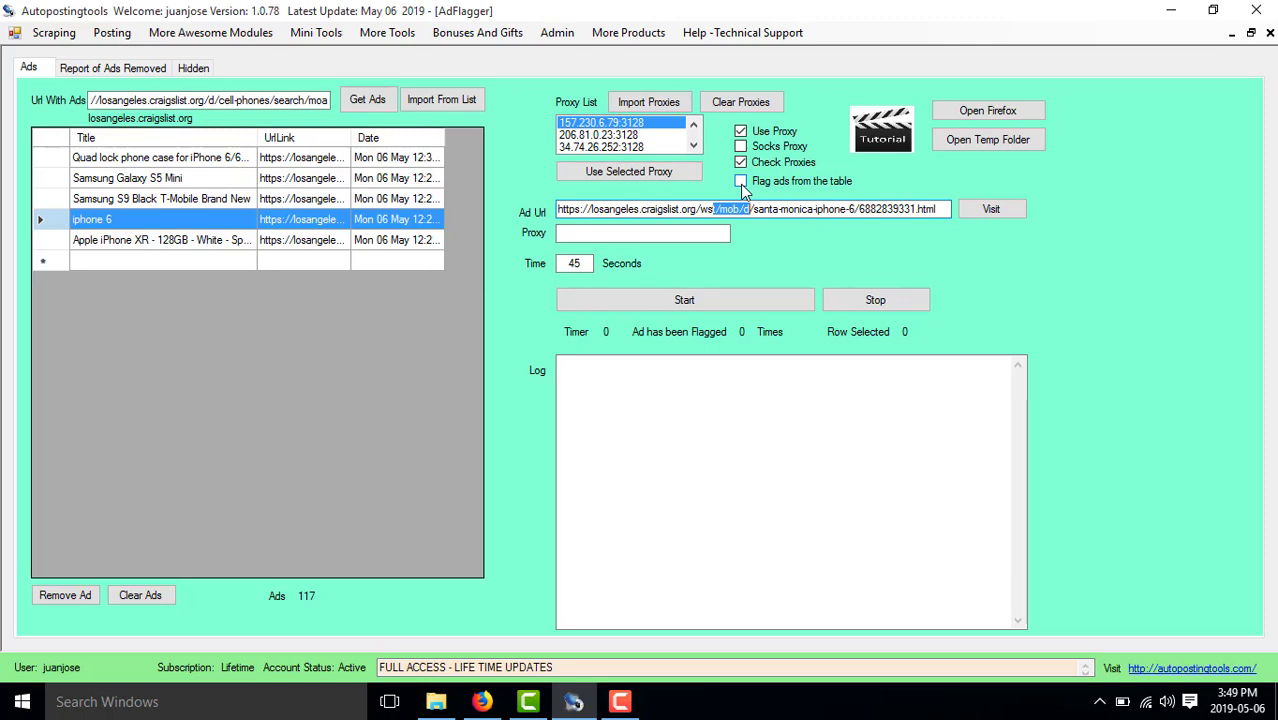
pyautogui.click(740, 182)
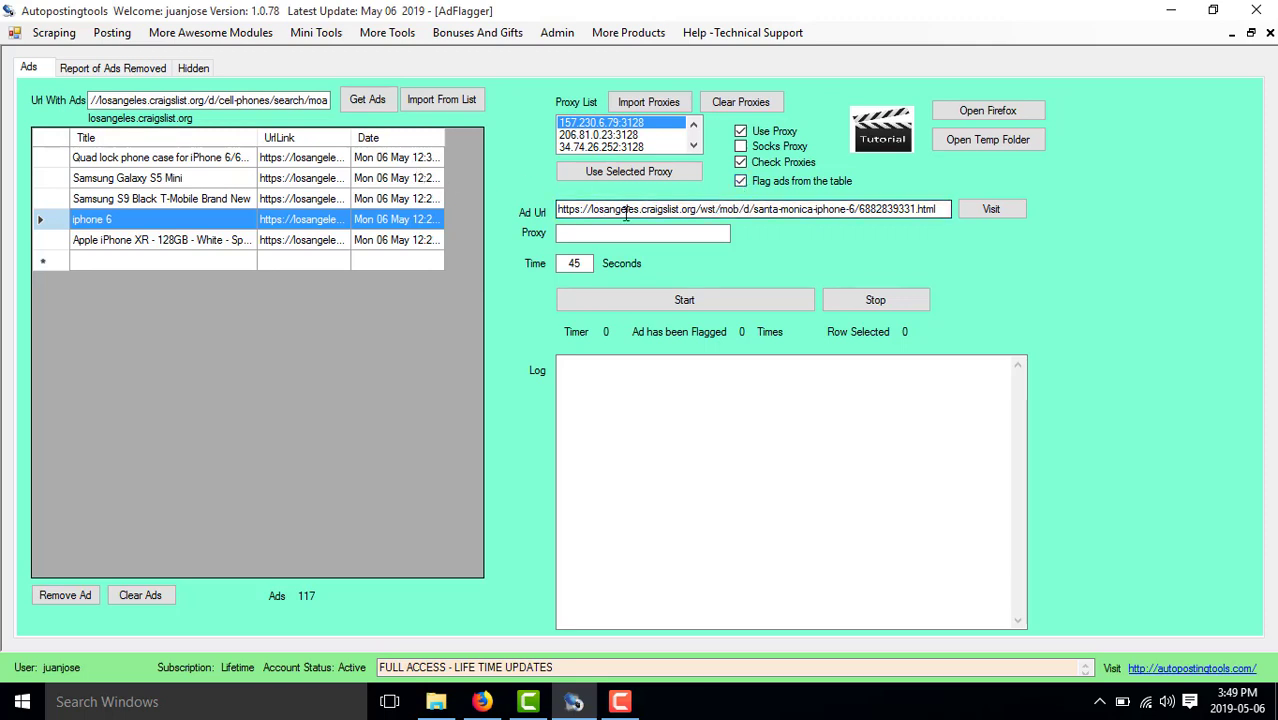
pyautogui.click(415, 162)
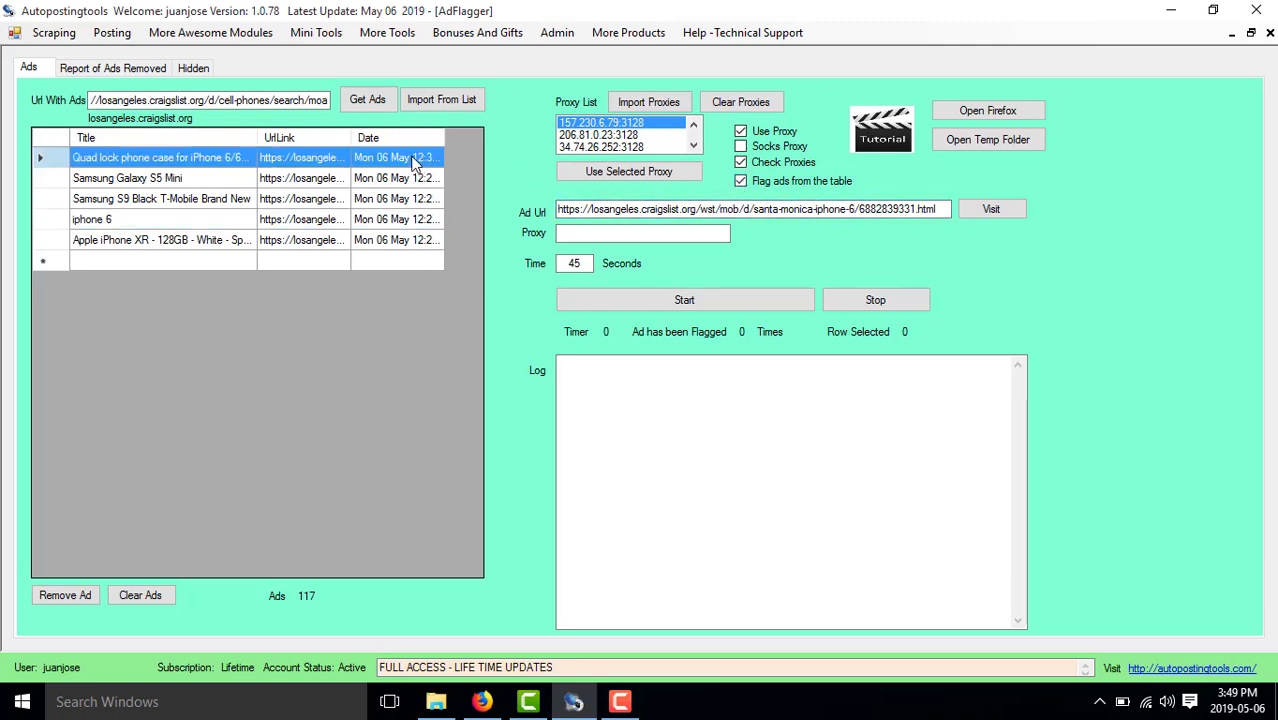
# - Turn off Flag ads from the table, use proxy 157.230.6.79:3128 for the Quad lock phone case ad, and start flagging
pyautogui.click(406, 174)
pyautogui.click(406, 198)
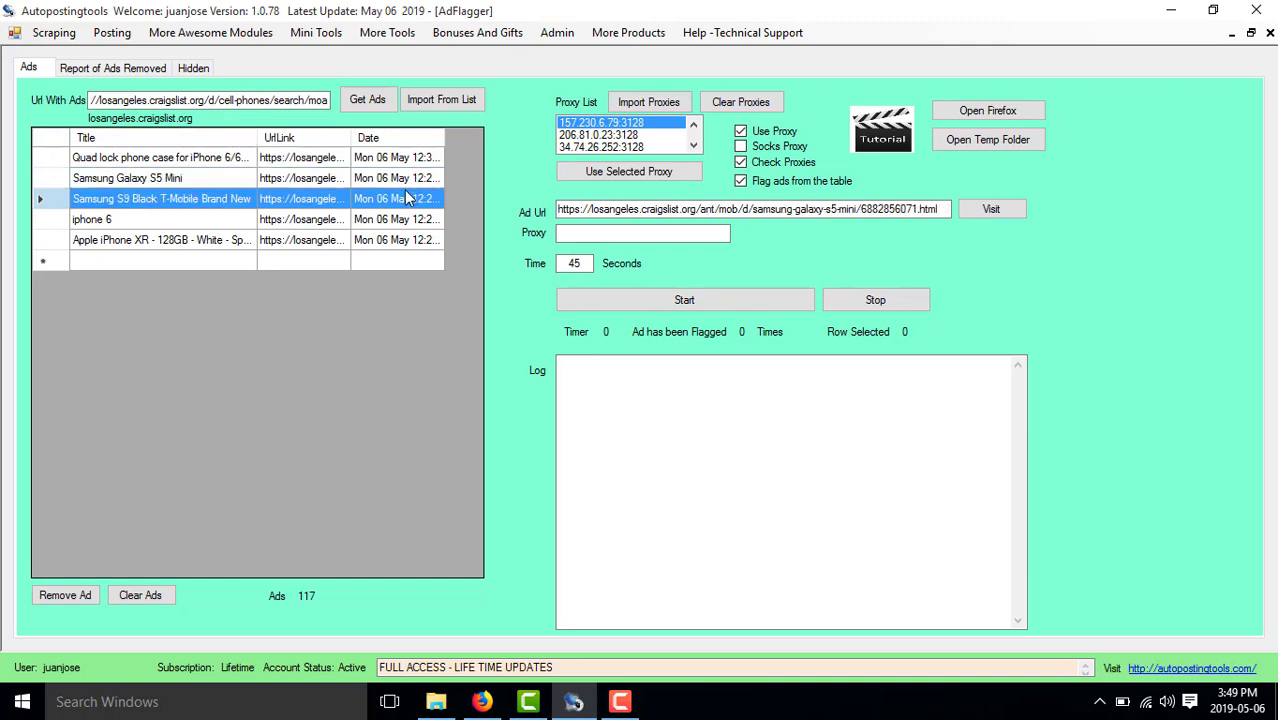
pyautogui.click(398, 159)
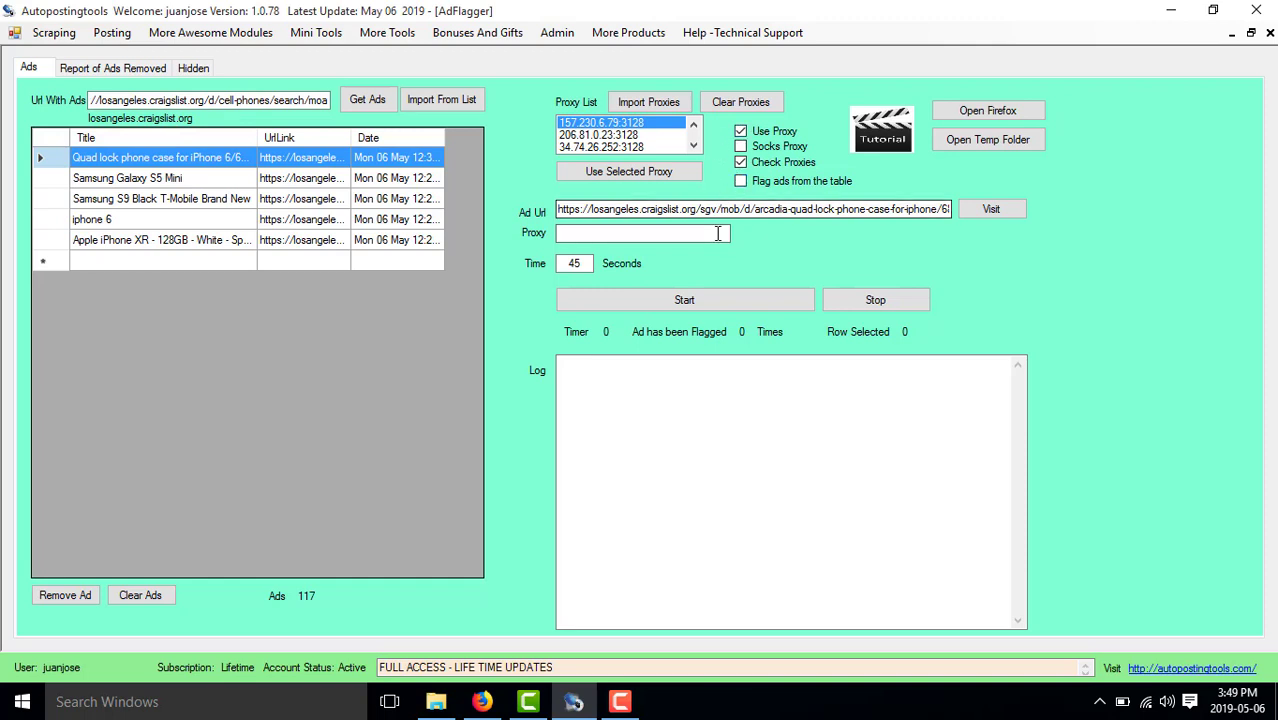
pyautogui.click(663, 170)
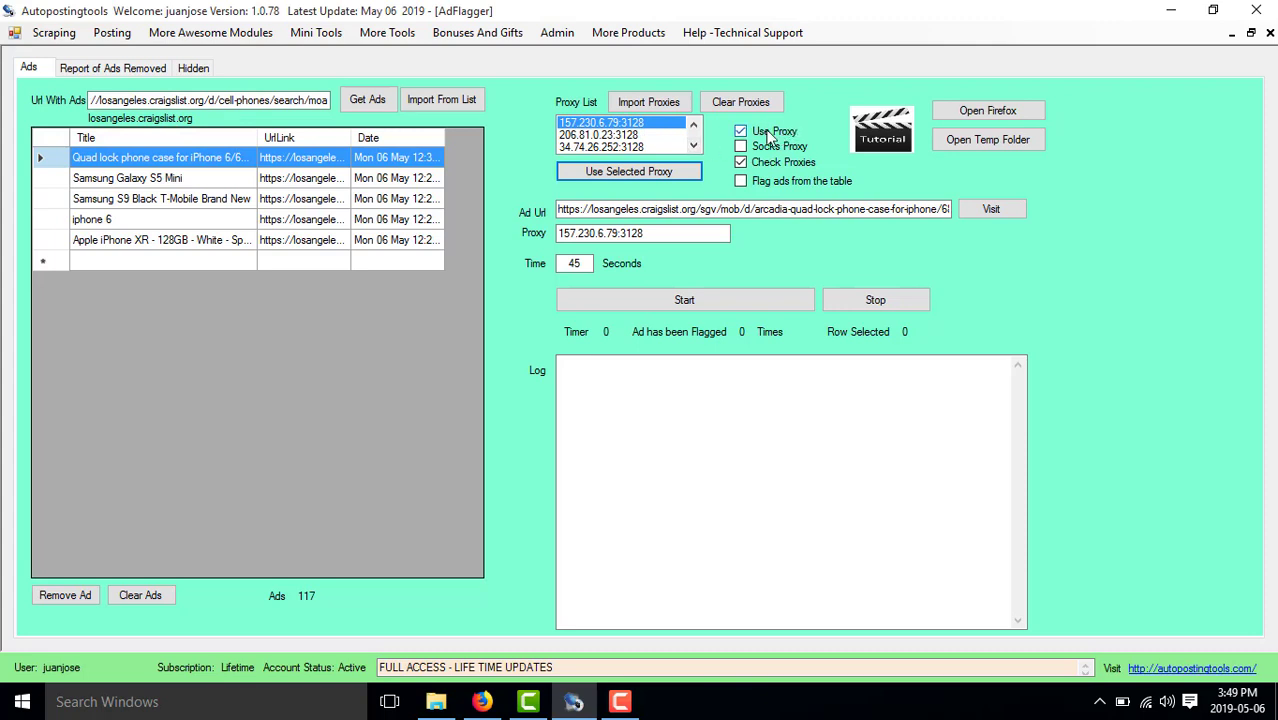
pyautogui.click(700, 300)
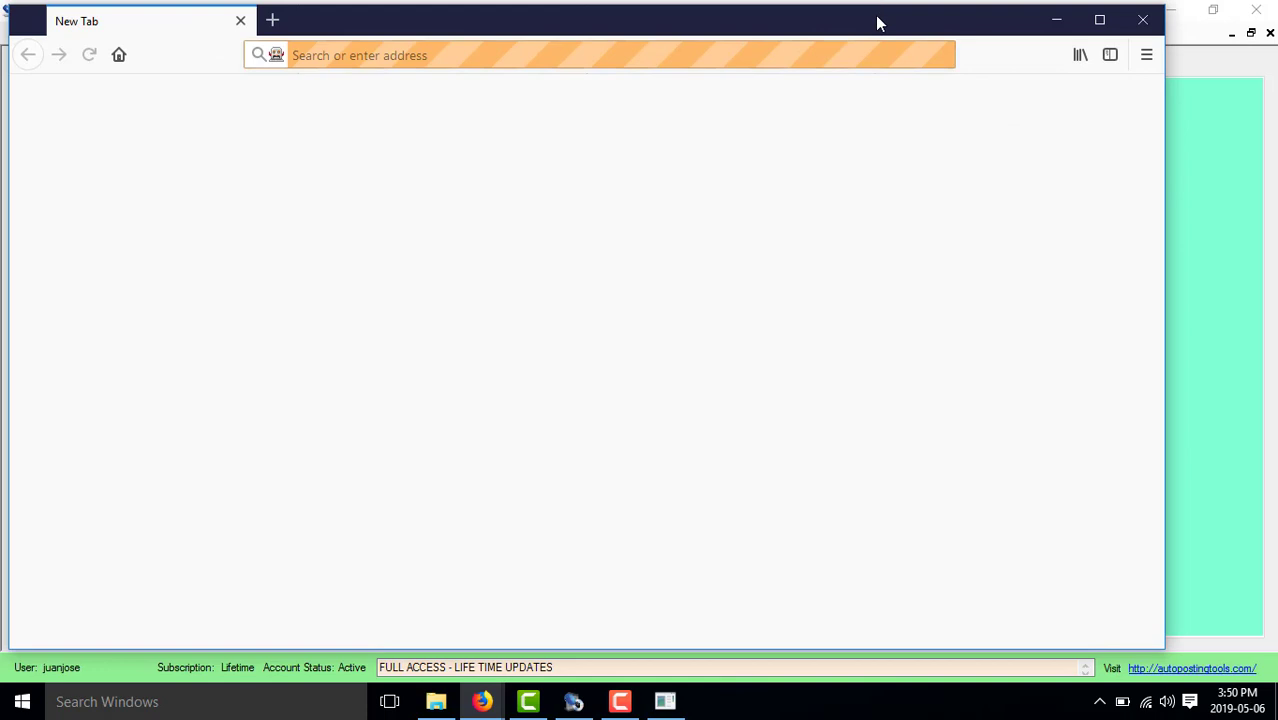
# - Rearrange the geckodriver console and automated browser windows to watch the flagging run, and close the console
pyautogui.moveTo(875, 15); pyautogui.dragTo(919, 204)
pyautogui.click(927, 141)
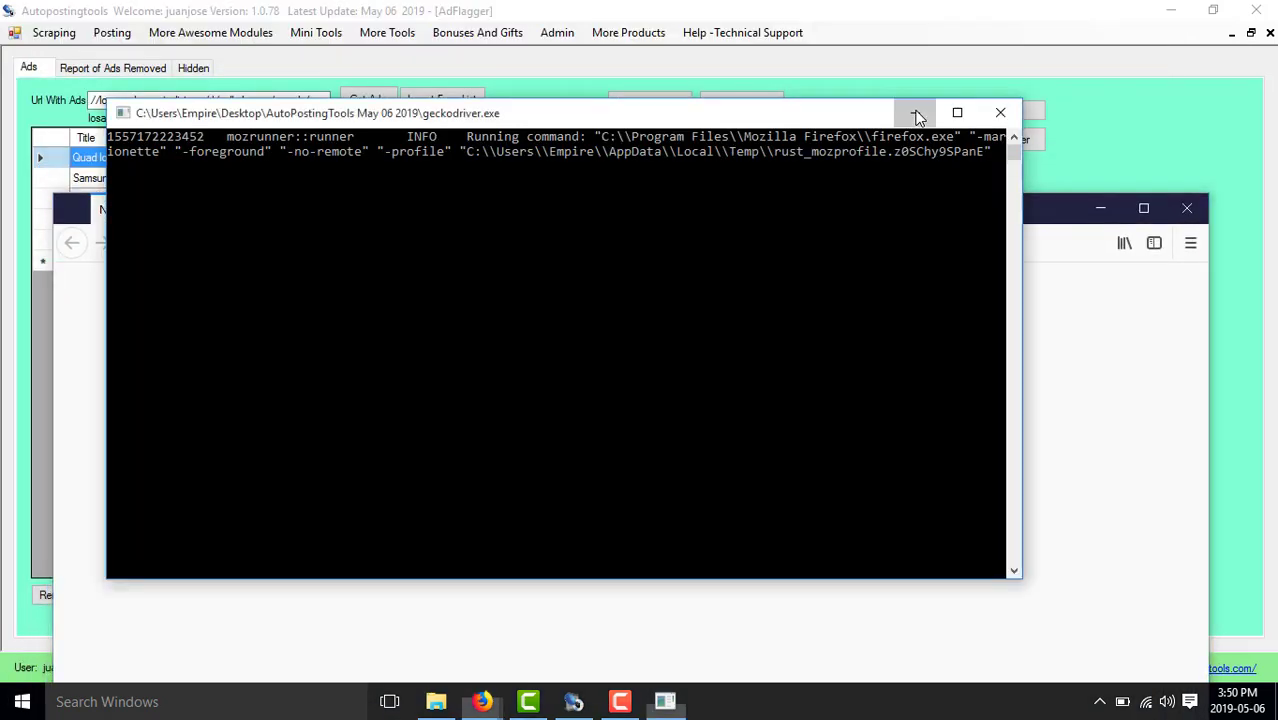
pyautogui.click(914, 112)
pyautogui.moveTo(865, 209); pyautogui.dragTo(848, 59)
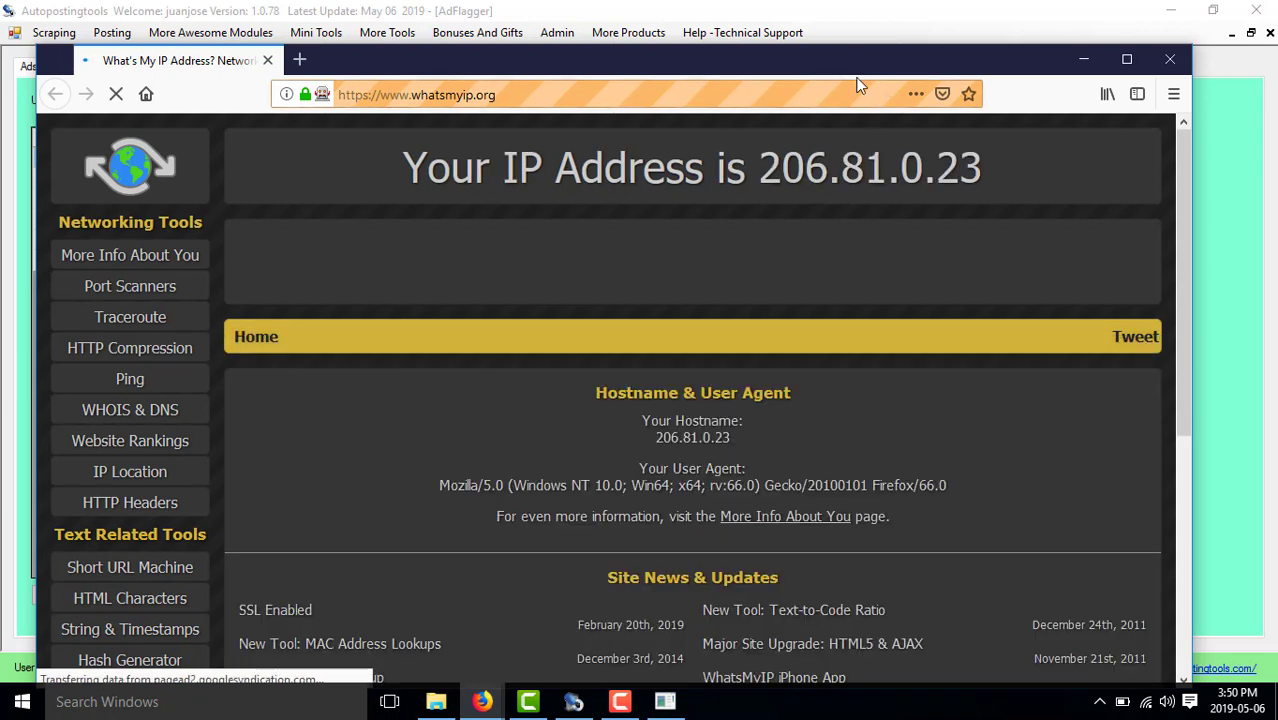
pyautogui.moveTo(835, 68); pyautogui.dragTo(804, 309)
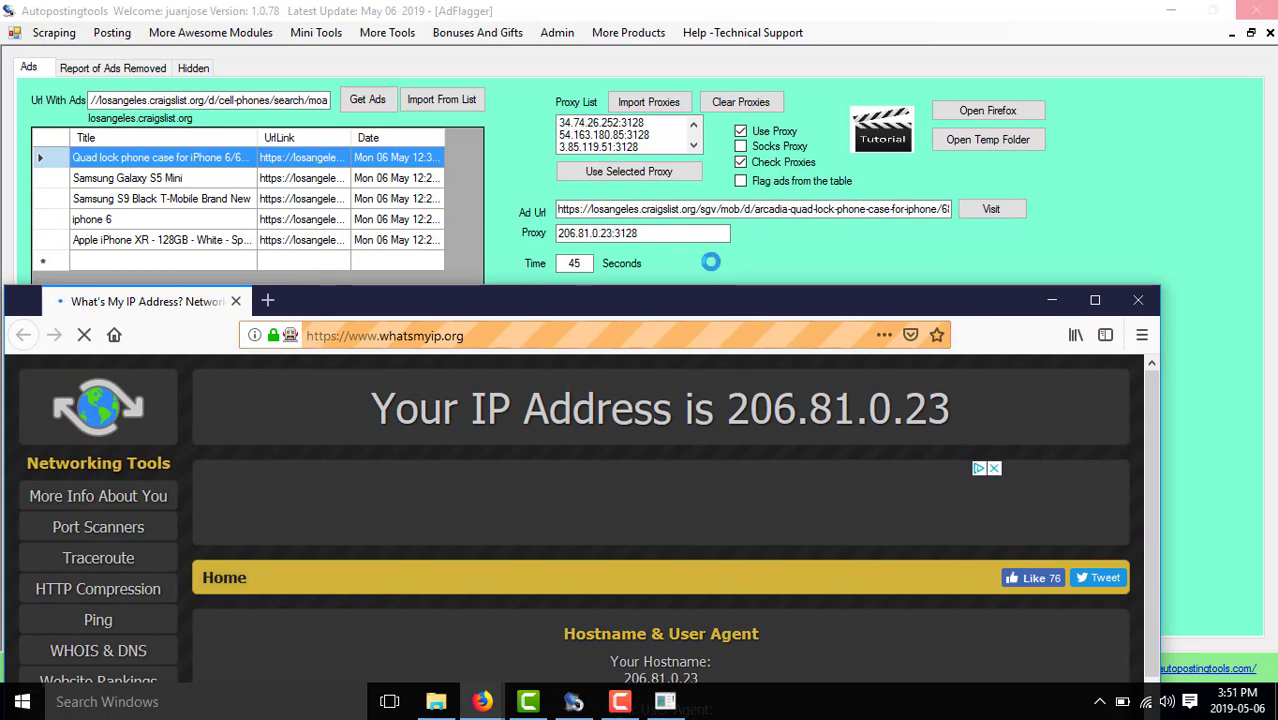
pyautogui.moveTo(727, 291); pyautogui.dragTo(772, 69)
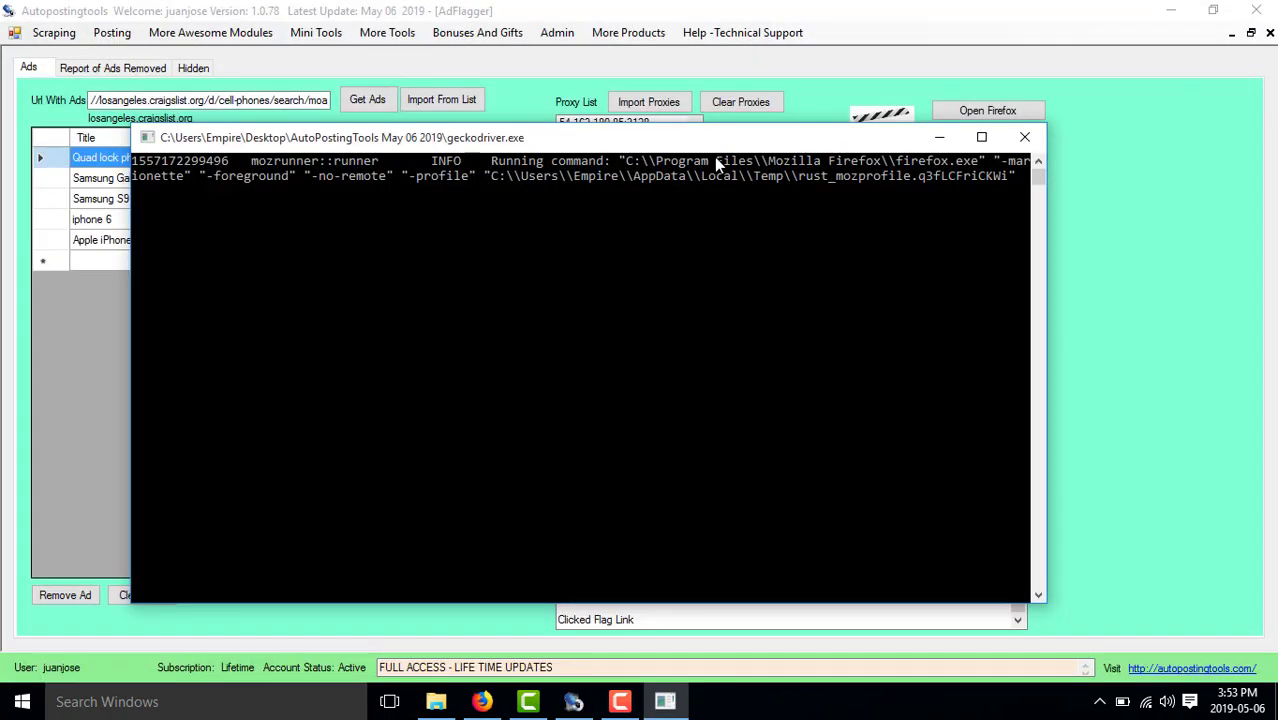
pyautogui.click(1023, 137)
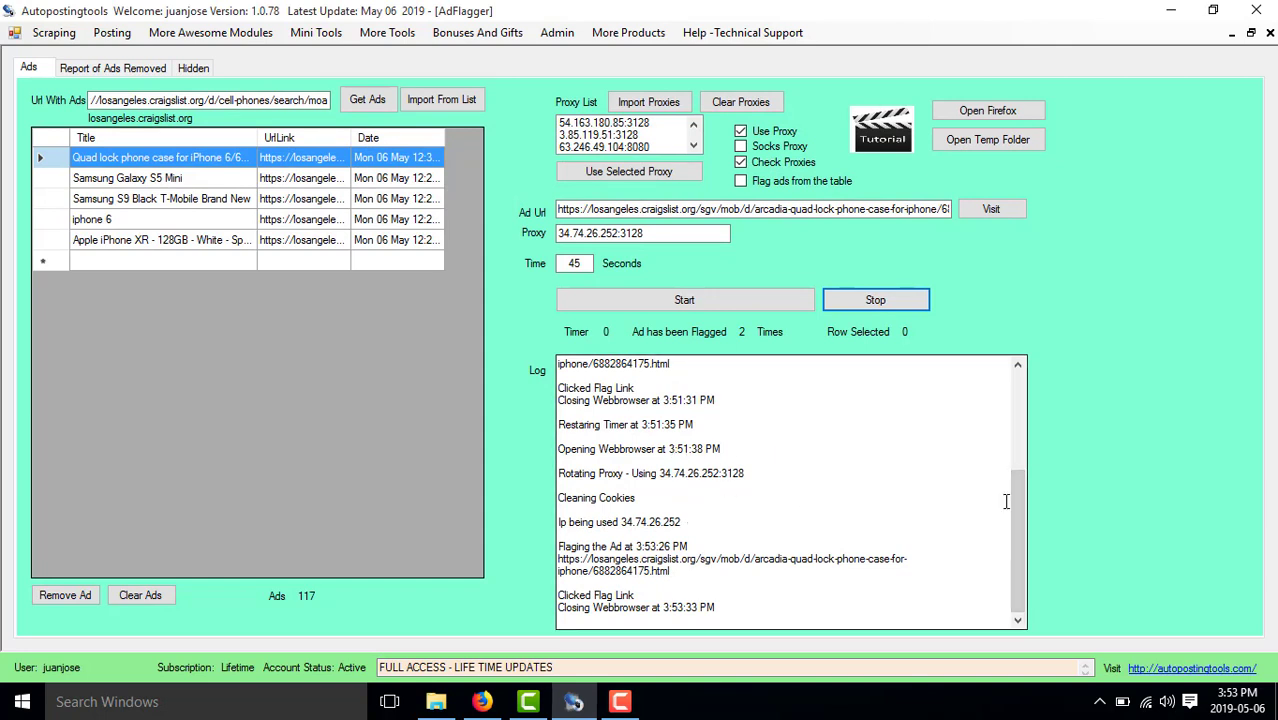
# - Examine the log entries for proxy rotation, cookie cleaning, IP used, ad flagging, browser closing and timer restart
pyautogui.scroll(4, 1019, 505)
pyautogui.moveTo(655, 377); pyautogui.dragTo(572, 403)
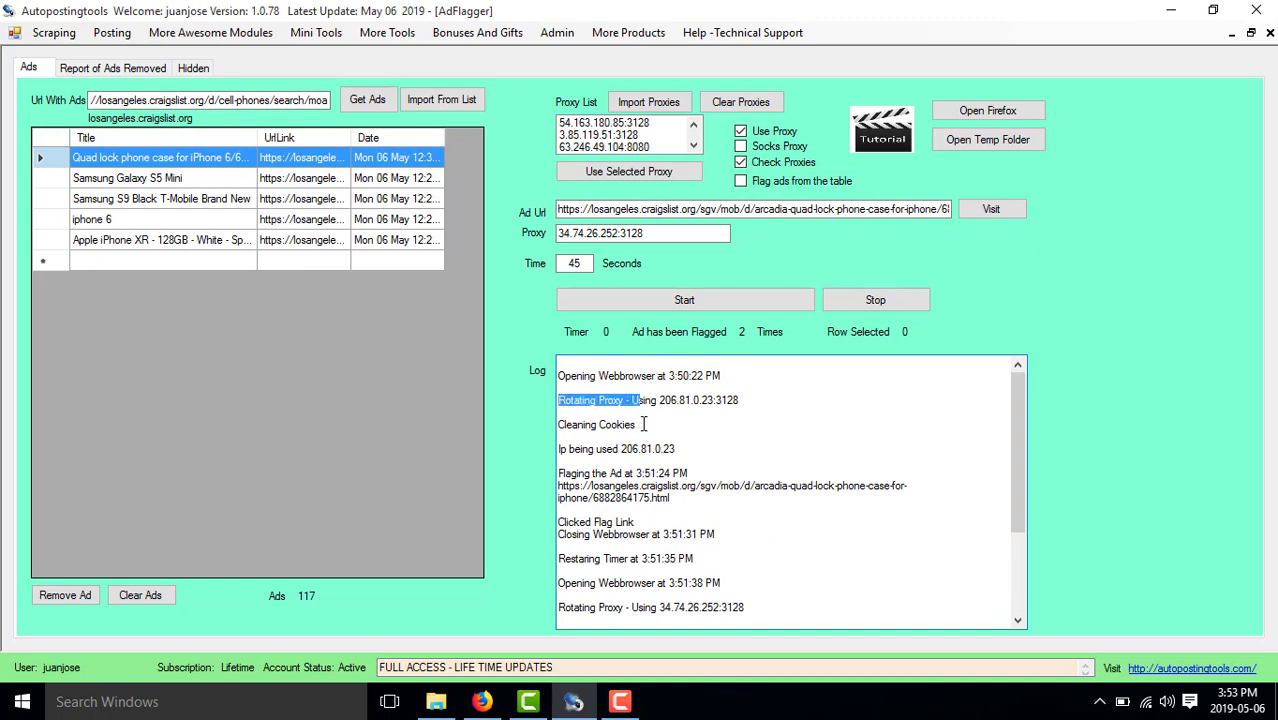
pyautogui.moveTo(640, 424); pyautogui.dragTo(567, 425)
pyautogui.moveTo(674, 450); pyautogui.dragTo(581, 451)
pyautogui.moveTo(685, 494); pyautogui.dragTo(588, 487)
pyautogui.moveTo(648, 522); pyautogui.dragTo(567, 524)
pyautogui.moveTo(693, 536); pyautogui.dragTo(593, 536)
pyautogui.moveTo(697, 560); pyautogui.dragTo(591, 560)
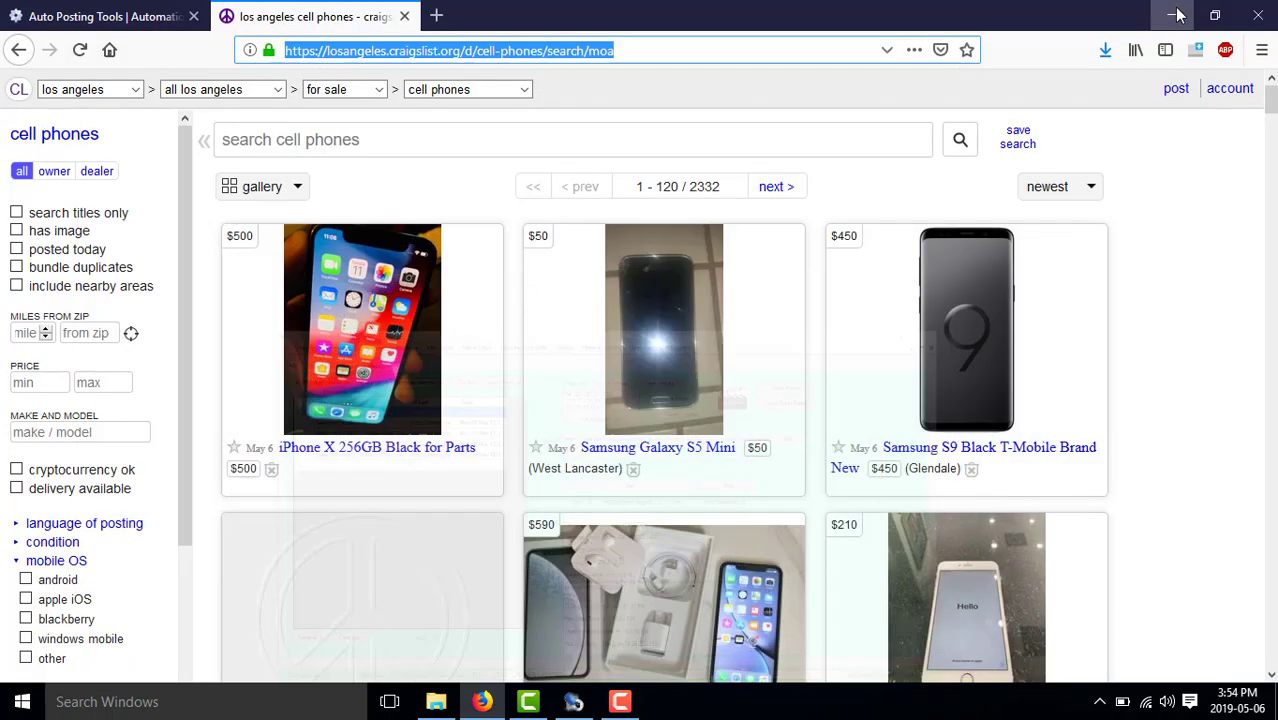
# - Clear the desktop of open windows, launch SocksClient, and log in with the saved credentials and account token
pyautogui.click(1171, 10)
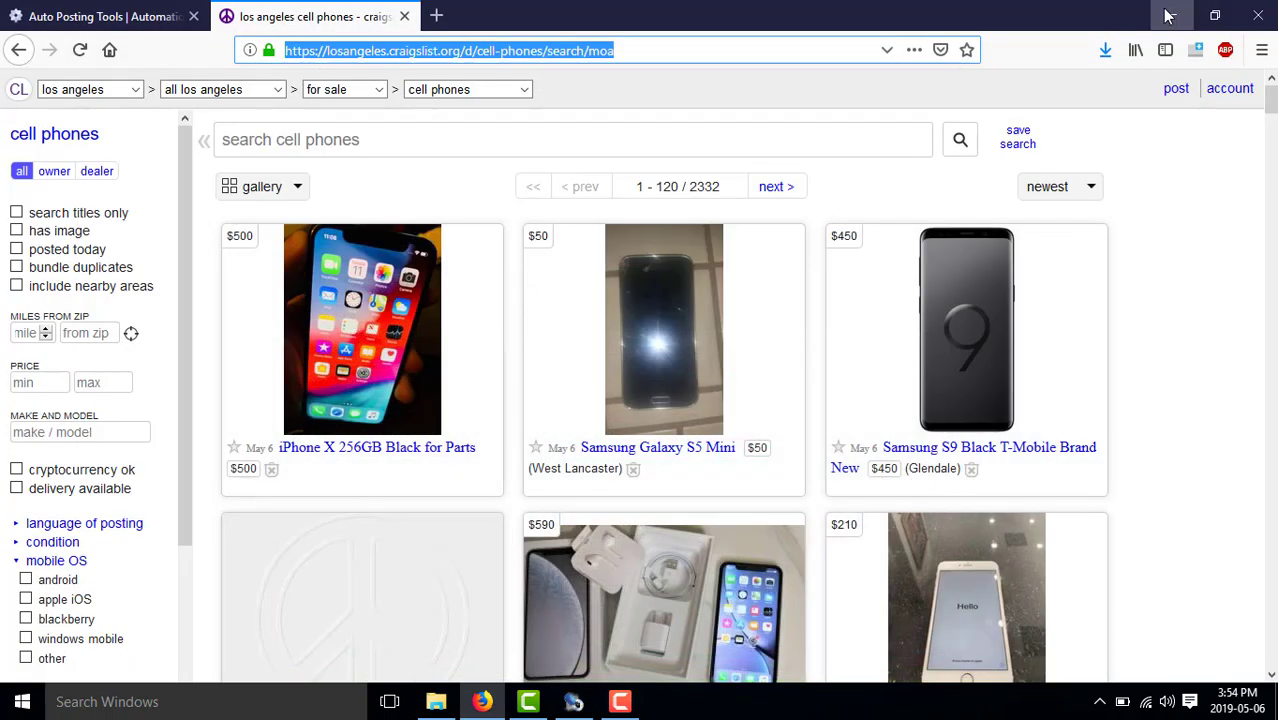
pyautogui.click(1169, 15)
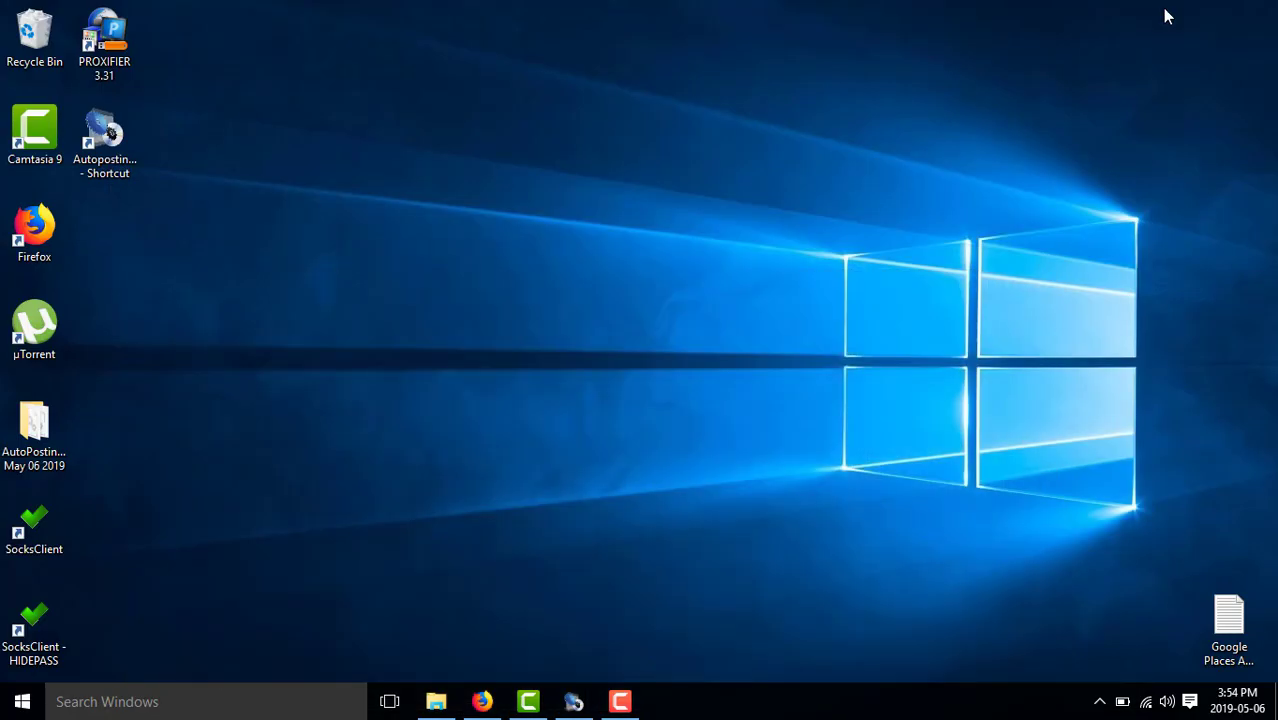
pyautogui.doubleClick(38, 525)
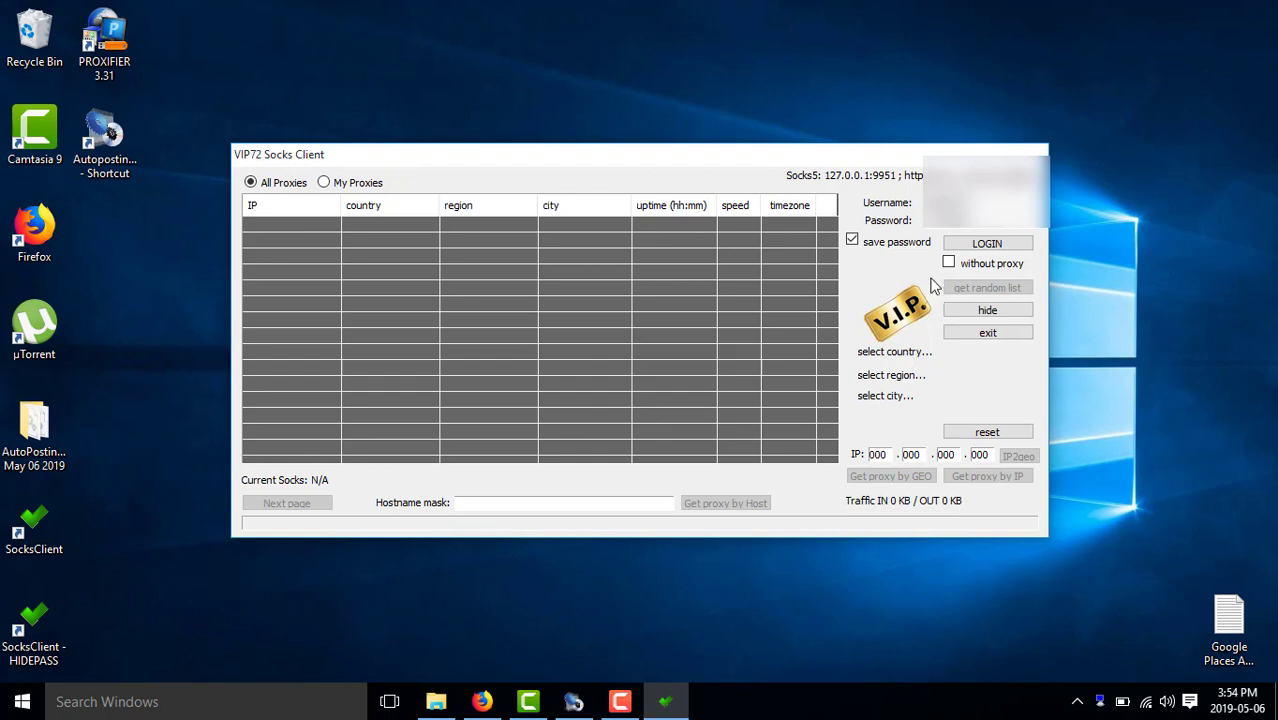
pyautogui.click(963, 247)
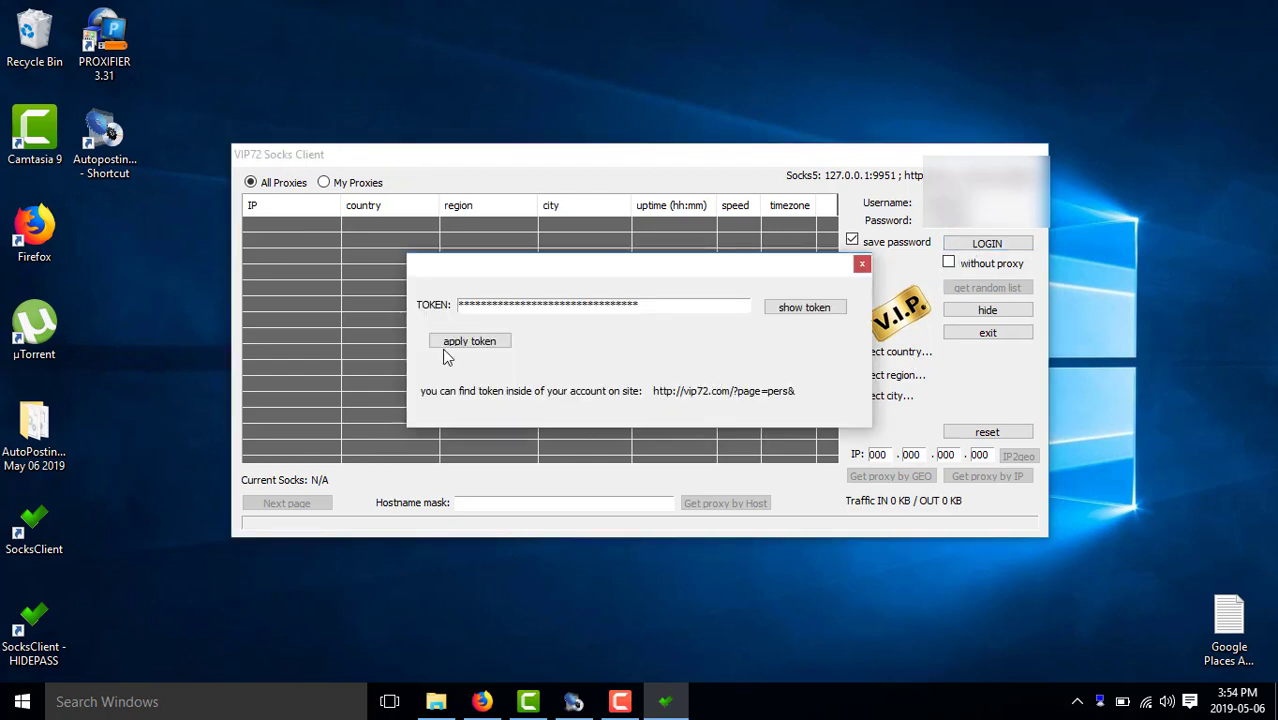
pyautogui.click(452, 343)
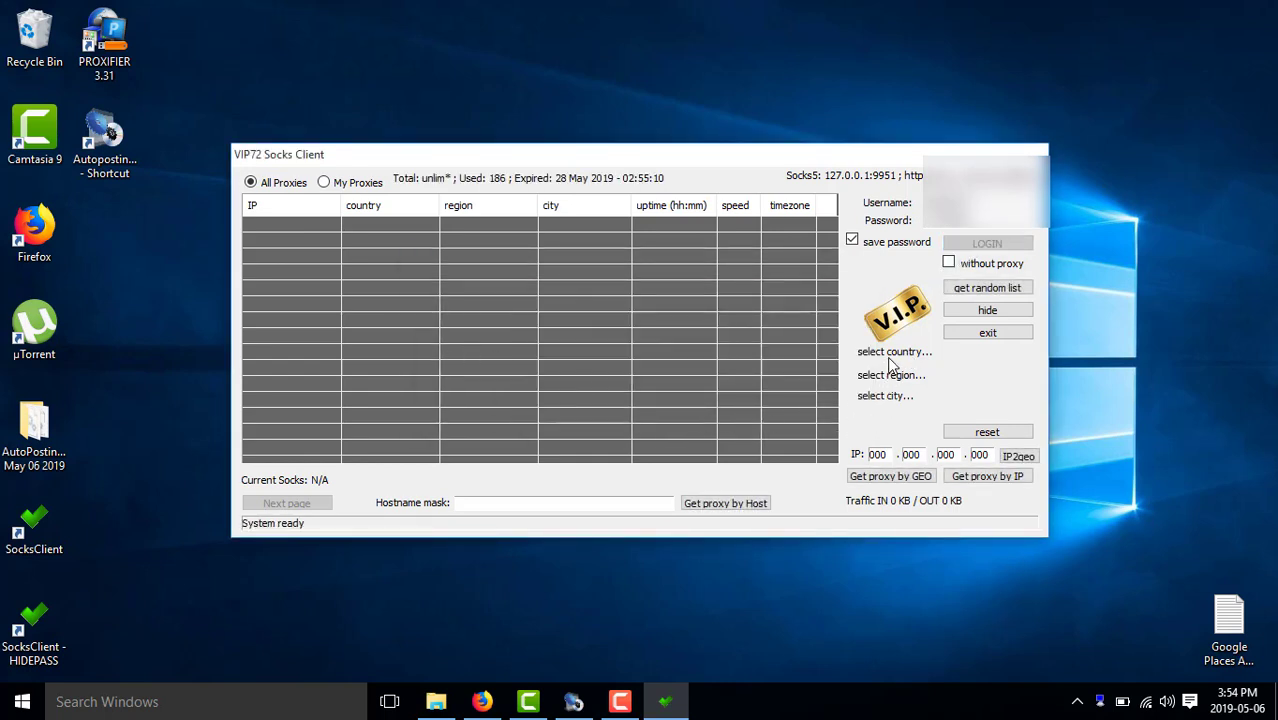
# - Set the proxy search country to United States and the region to California
pyautogui.click(890, 360)
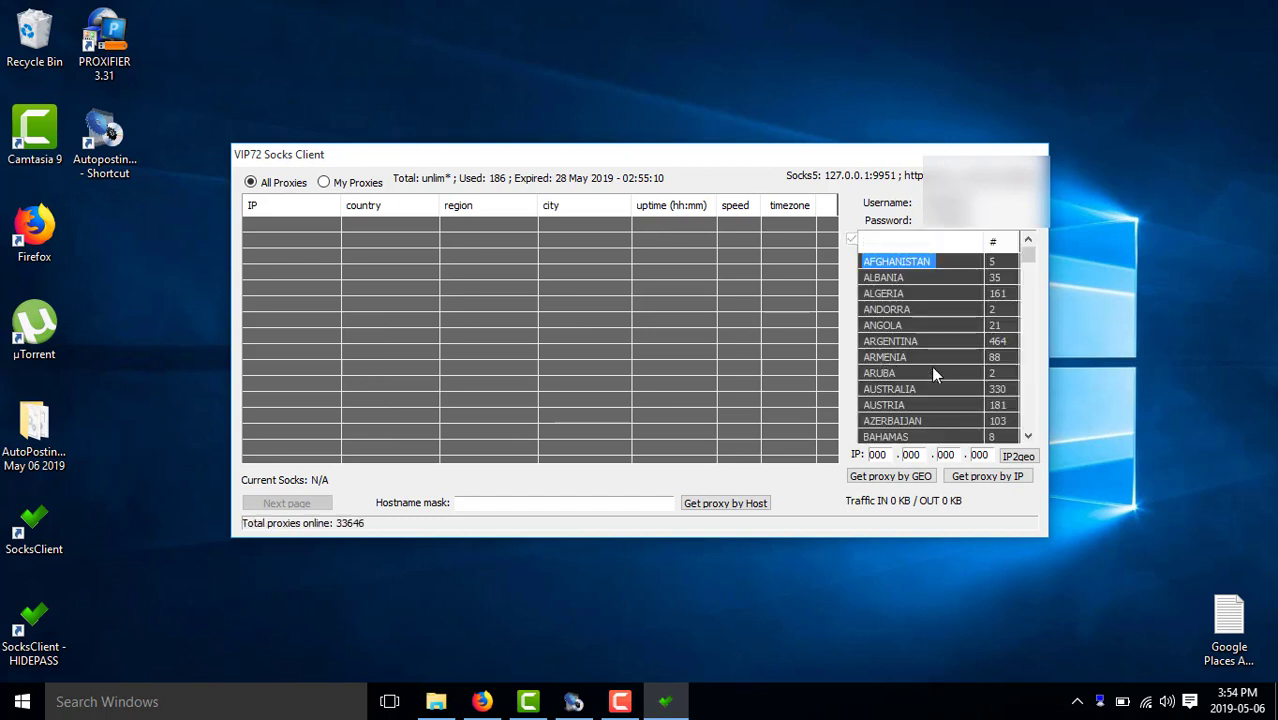
pyautogui.scroll(-20, 933, 372)
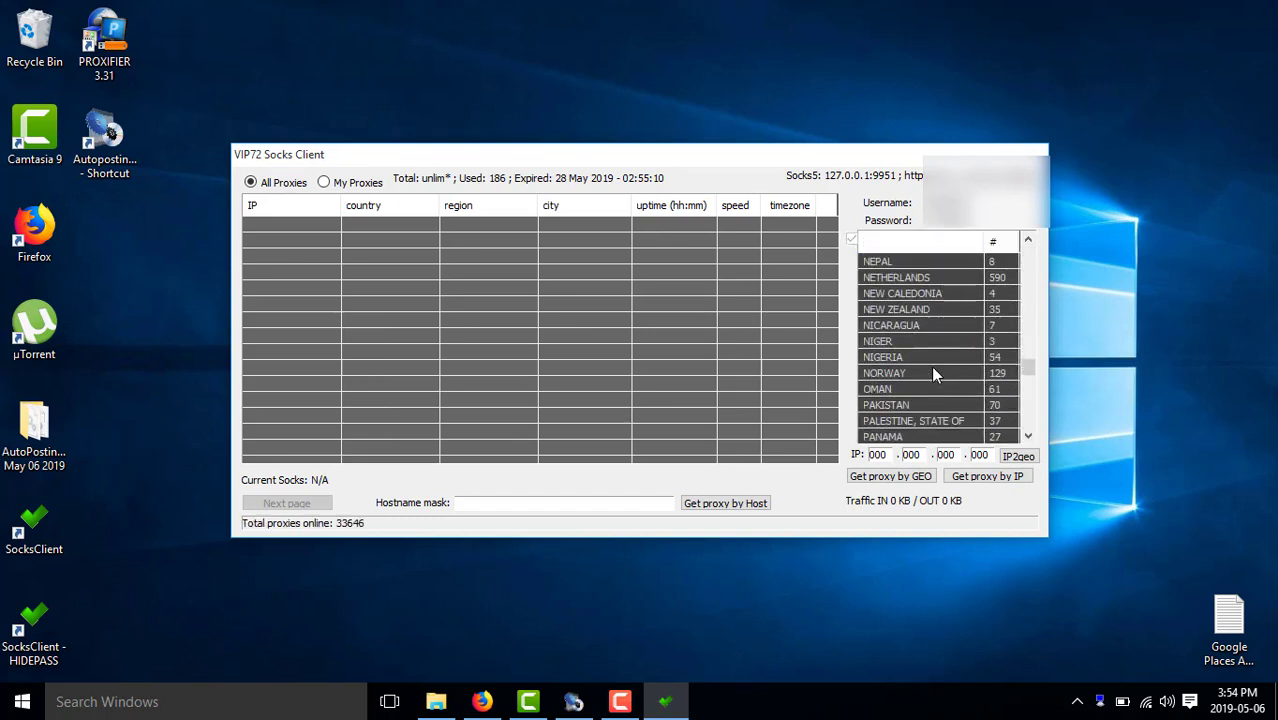
pyautogui.scroll(-5, 933, 372)
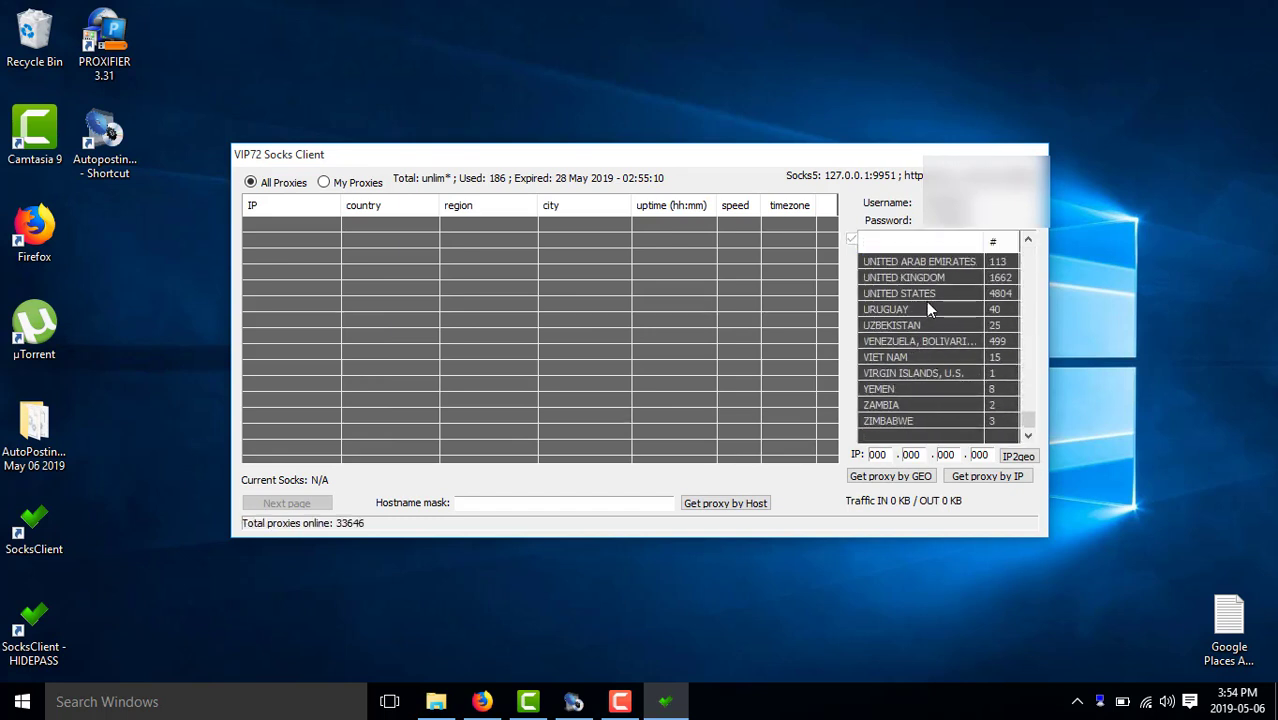
pyautogui.click(926, 296)
pyautogui.click(904, 376)
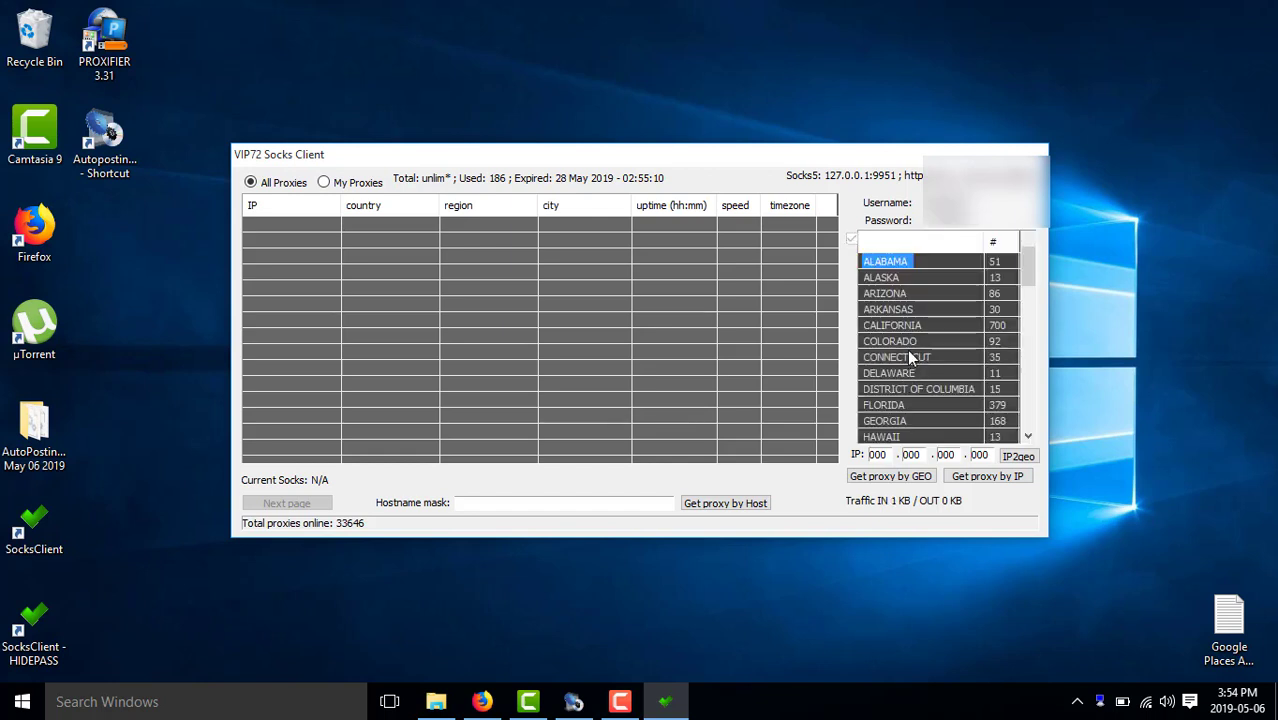
pyautogui.scroll(-2, 907, 349)
pyautogui.scroll(2, 907, 349)
pyautogui.click(901, 325)
# - Set the proxy search city to Los Angeles and get the proxies by geographic location
pyautogui.click(889, 396)
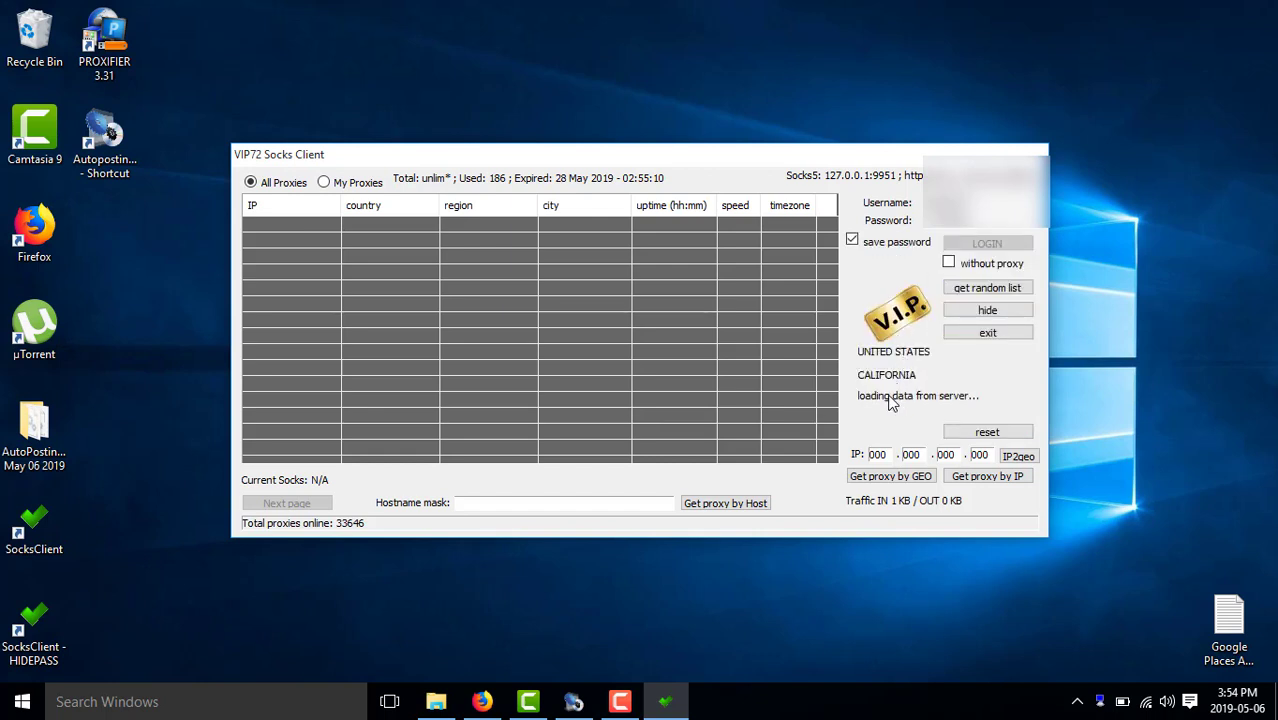
pyautogui.scroll(-10, 898, 353)
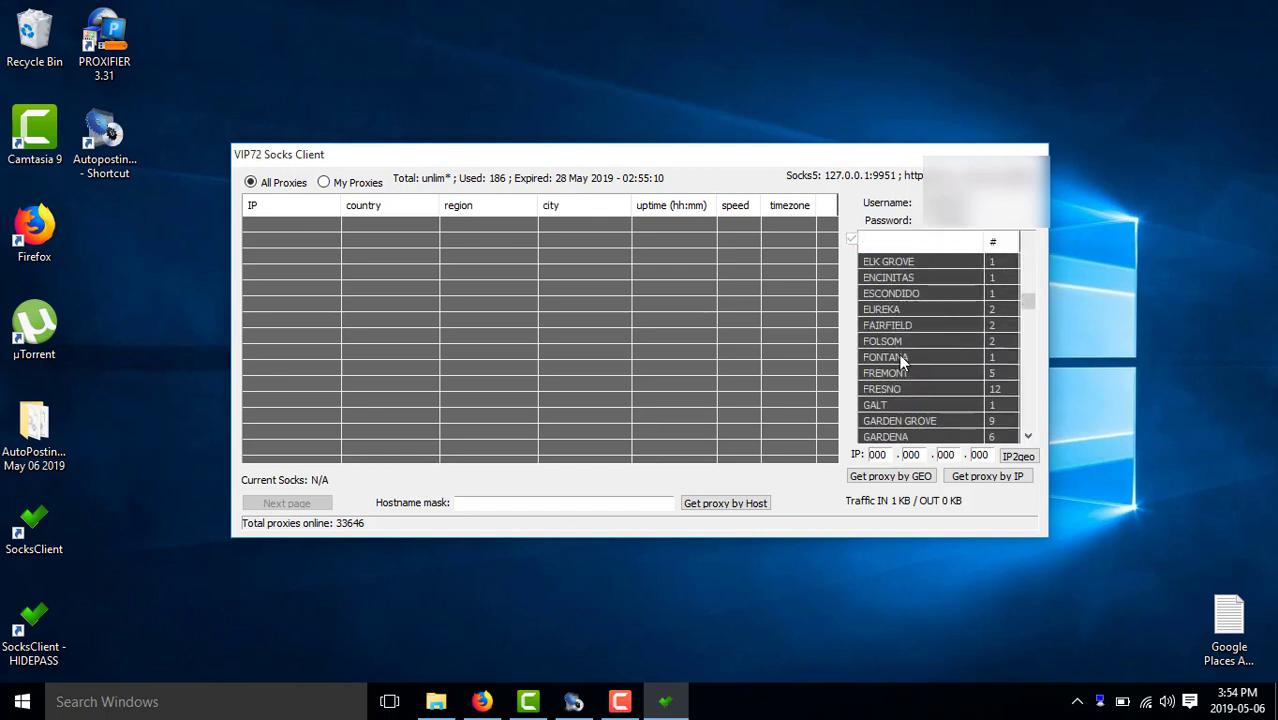
pyautogui.scroll(-15, 900, 360)
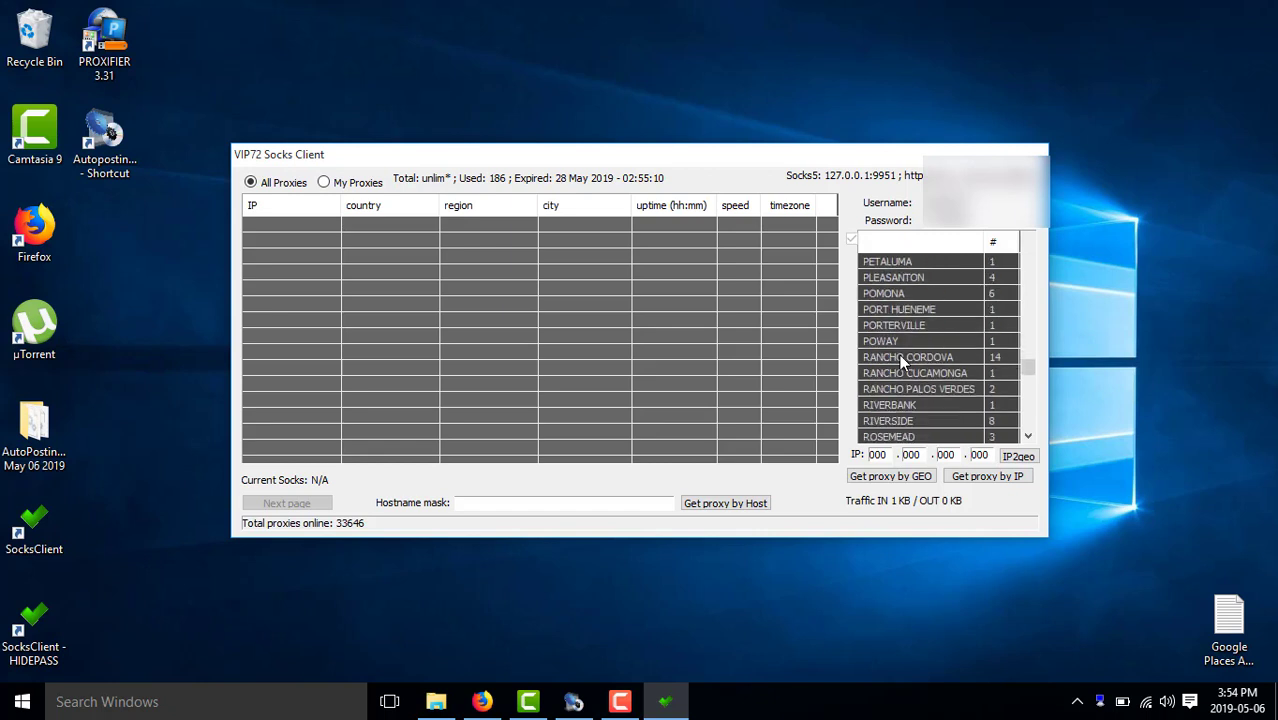
pyautogui.scroll(-5, 899, 354)
pyautogui.scroll(15, 899, 354)
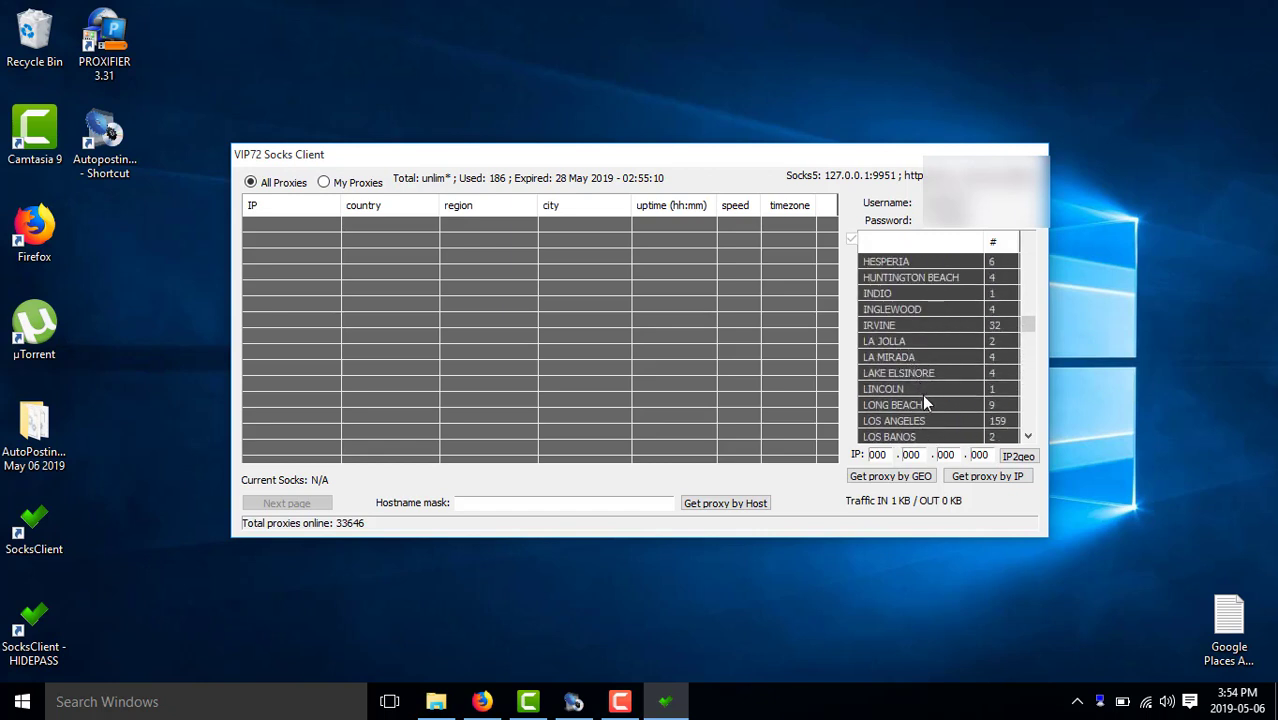
pyautogui.click(924, 421)
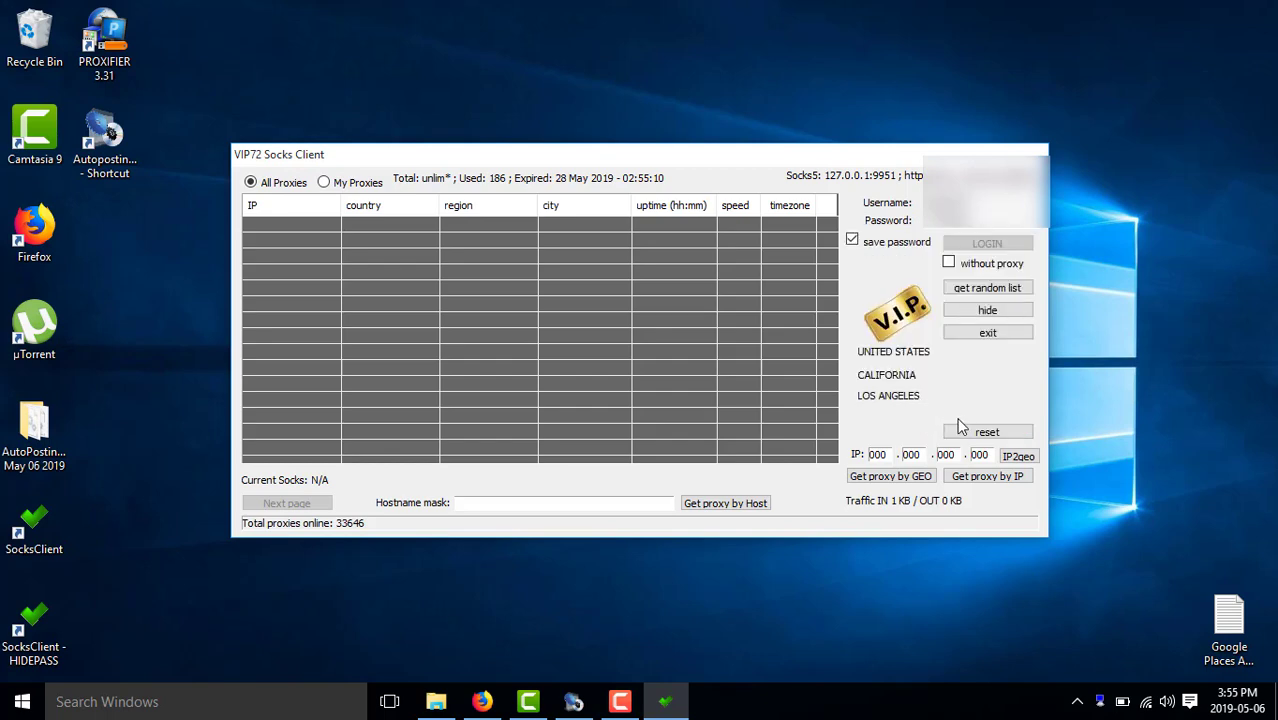
pyautogui.click(889, 474)
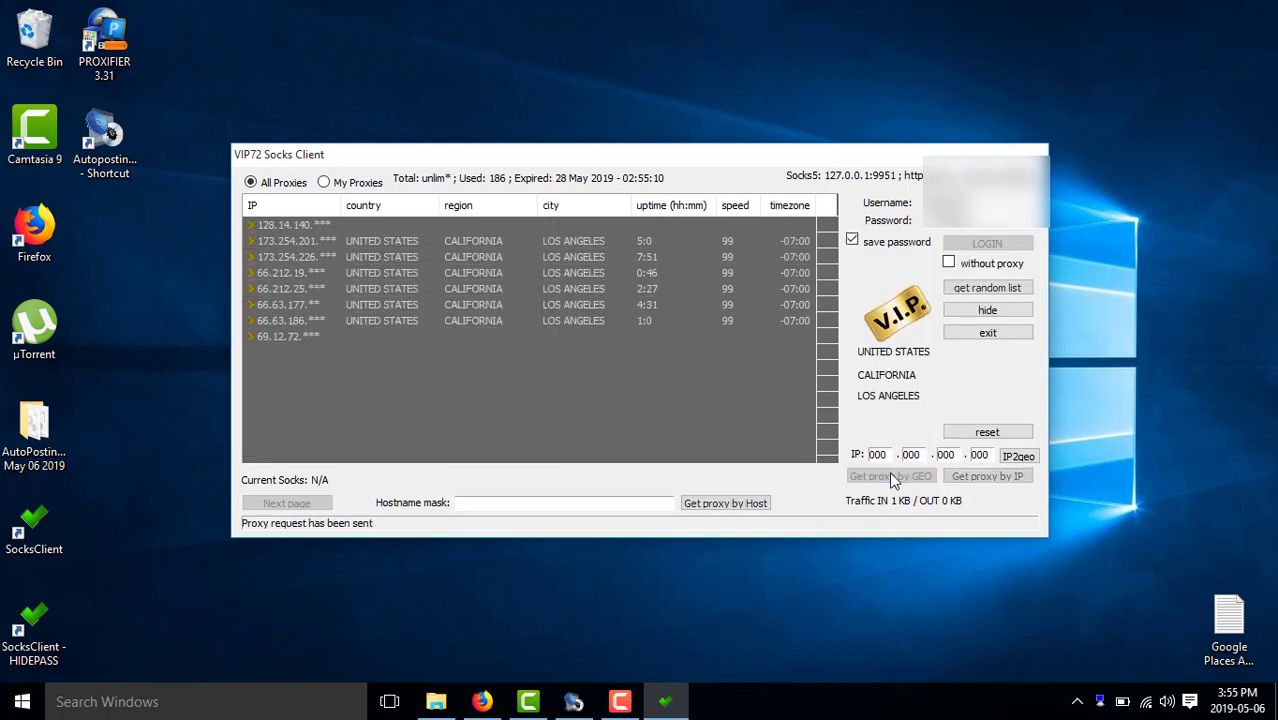
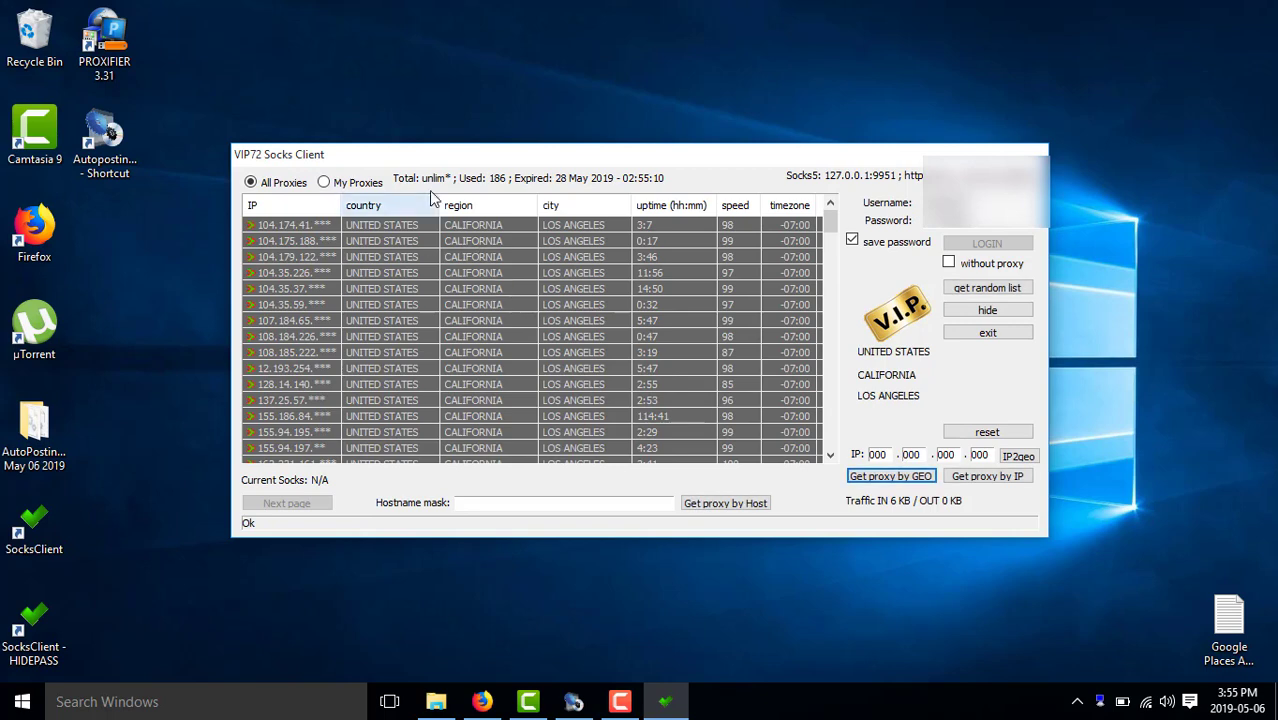
# - Check the My Proxies list, and activate the first Los Angeles proxy, 104.174.41.***, from All Proxies
pyautogui.click(325, 186)
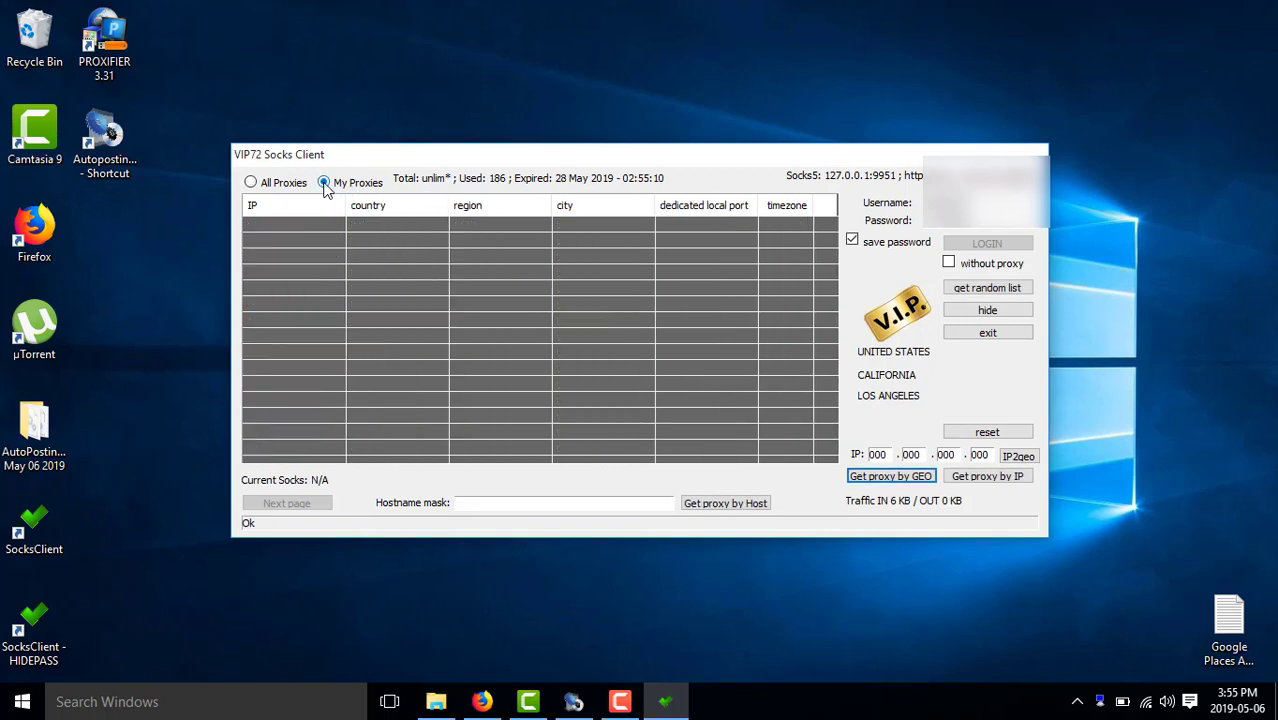
pyautogui.click(250, 183)
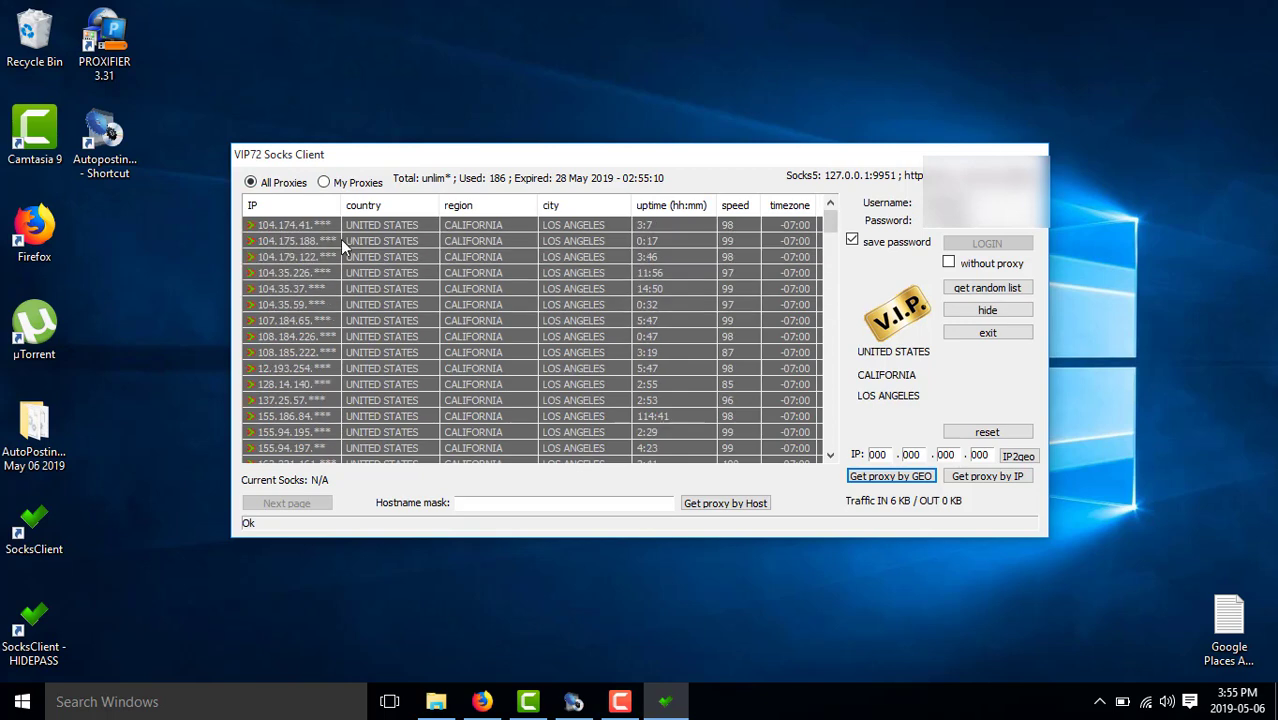
pyautogui.click(316, 229)
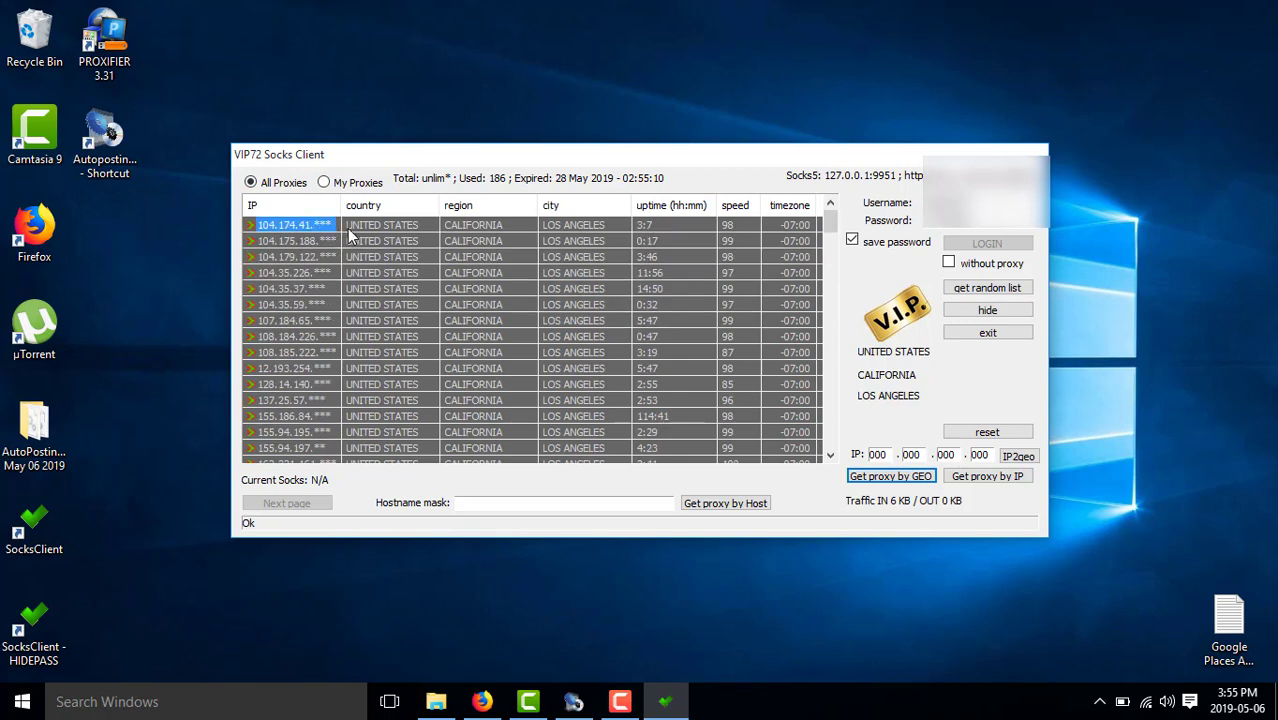
pyautogui.doubleClick(316, 229)
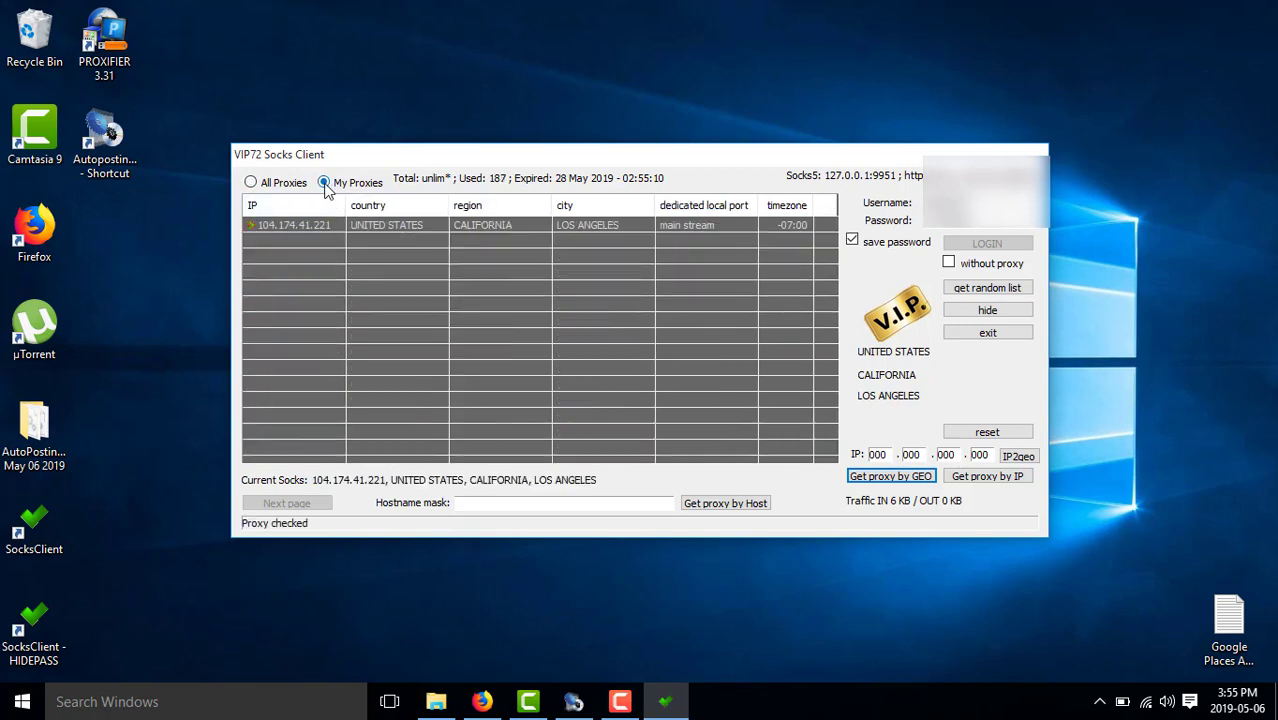
# - Activate the second Los Angeles proxy, 104.175.188.***, check it under My Proxies, and return to All Proxies
pyautogui.click(250, 182)
pyautogui.click(276, 242)
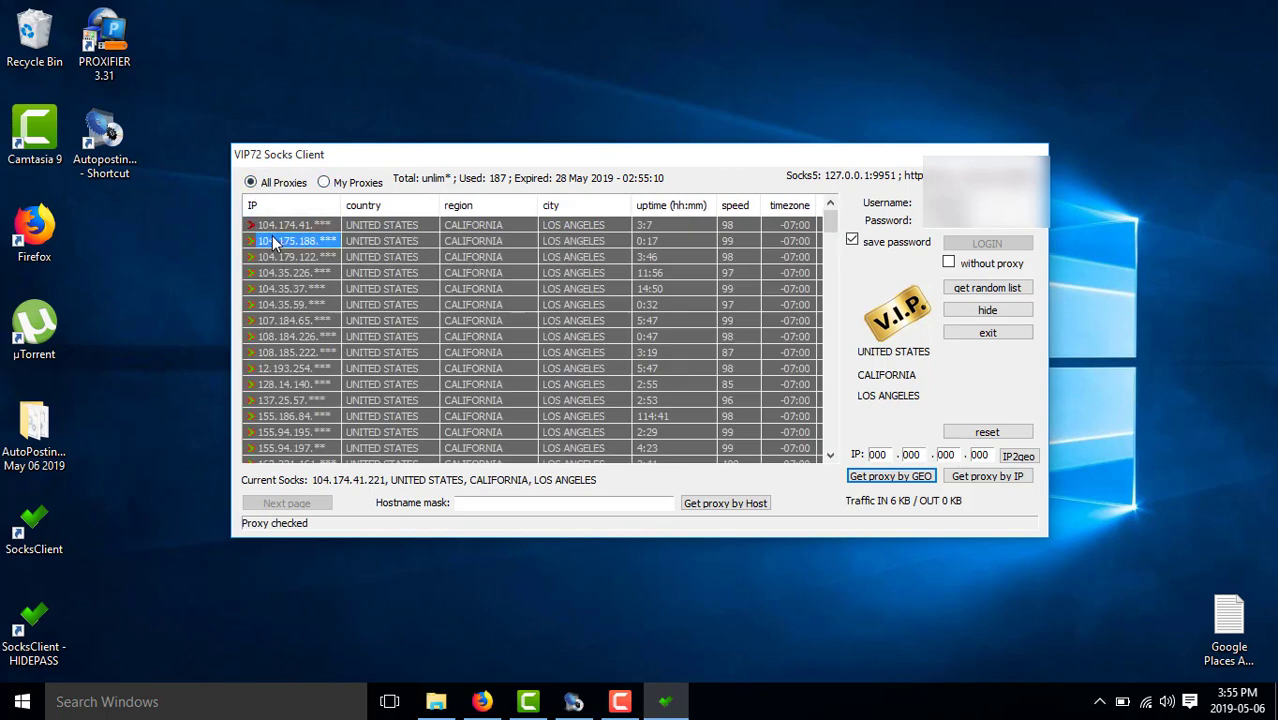
pyautogui.doubleClick(276, 242)
pyautogui.click(250, 182)
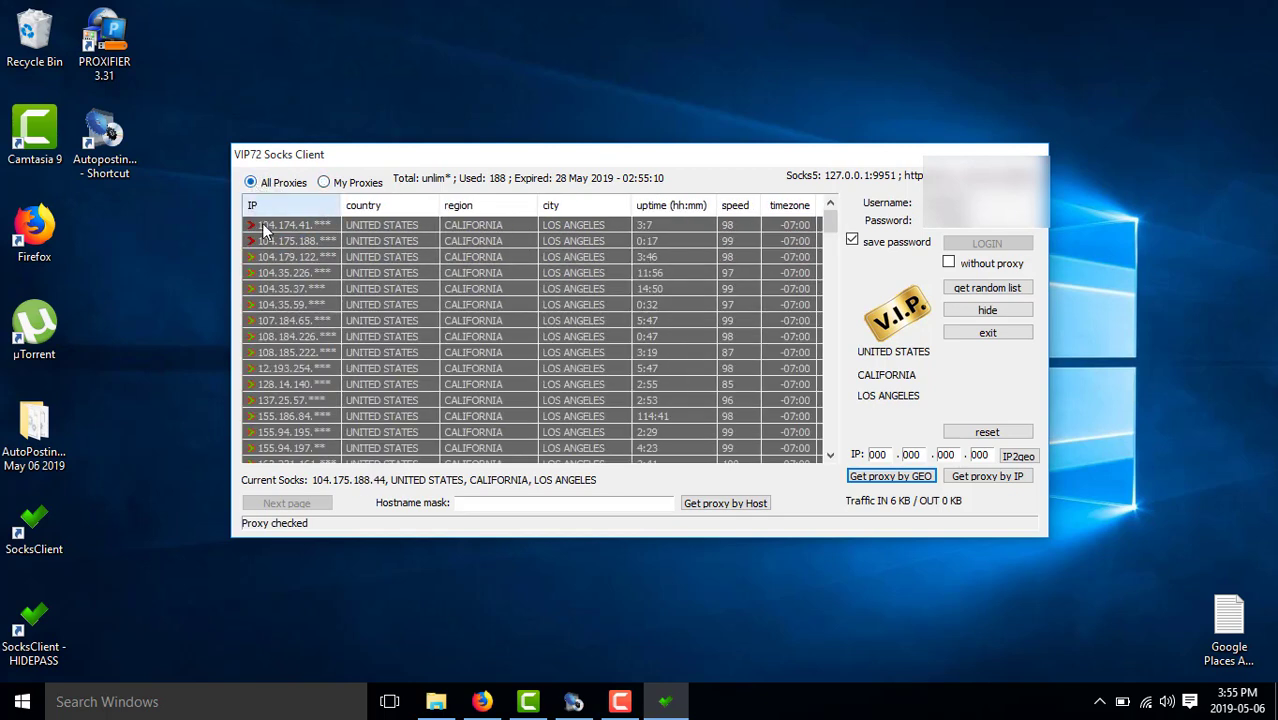
pyautogui.click(275, 248)
pyautogui.doubleClick(278, 248)
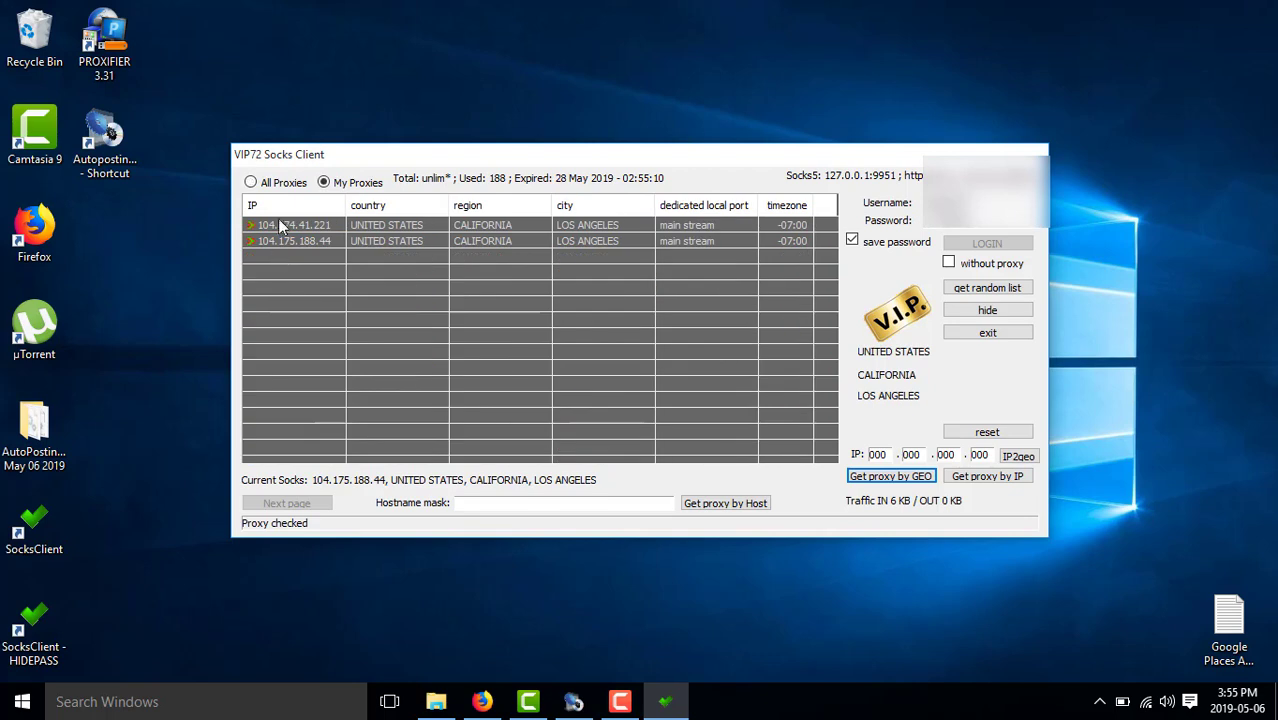
pyautogui.click(251, 182)
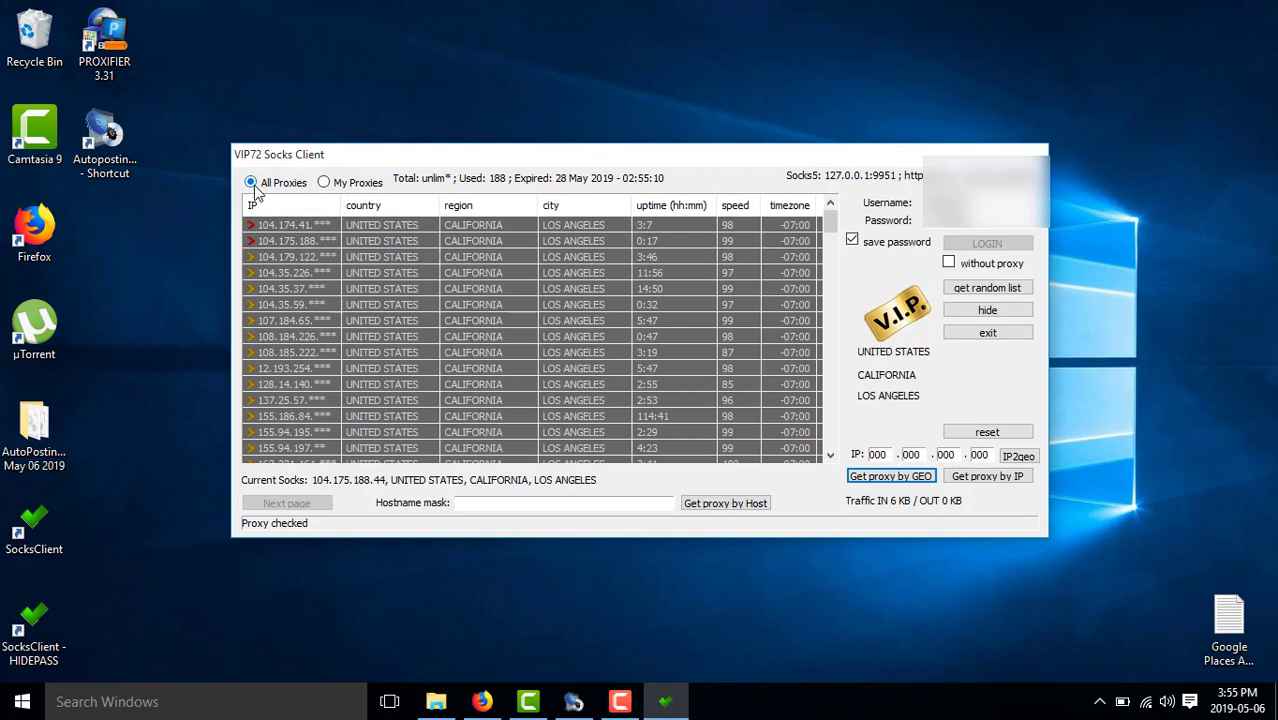
# - Activate the third and fourth Los Angeles proxies, 104.179.122.*** and 104.35.226.***, and return to All Proxies
pyautogui.doubleClick(278, 258)
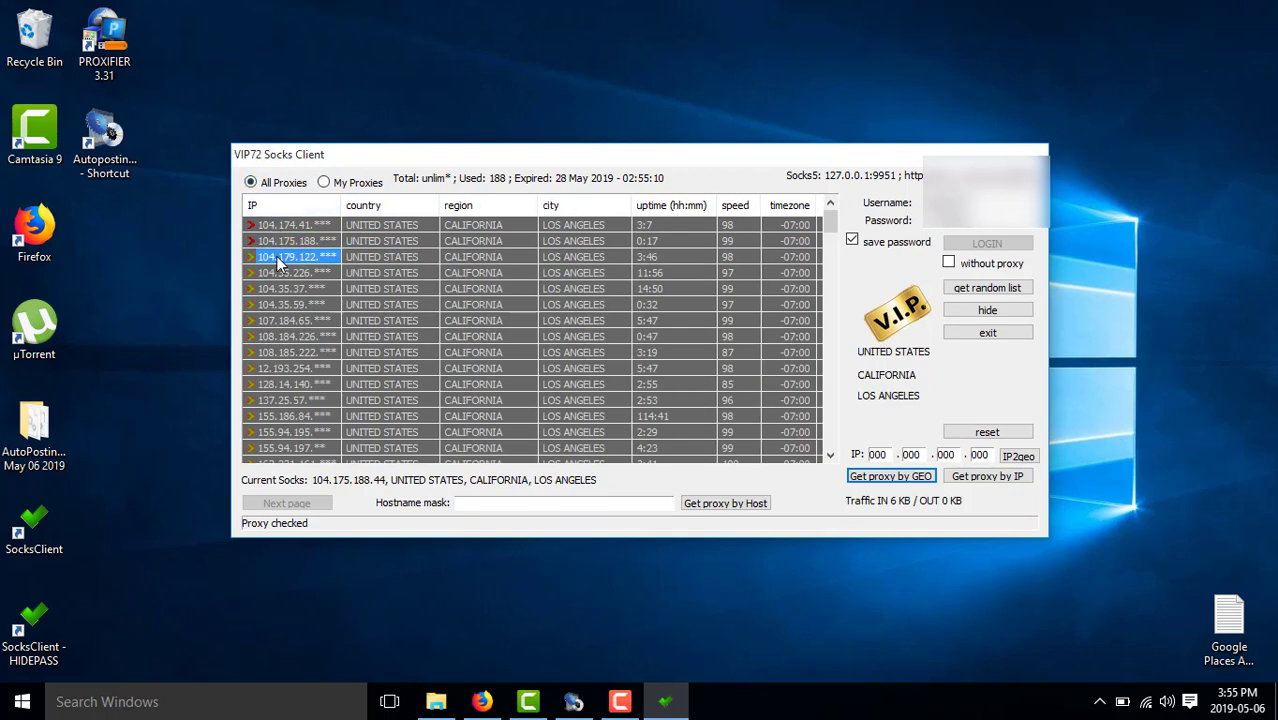
pyautogui.click(250, 182)
pyautogui.click(273, 272)
pyautogui.doubleClick(273, 272)
pyautogui.click(250, 182)
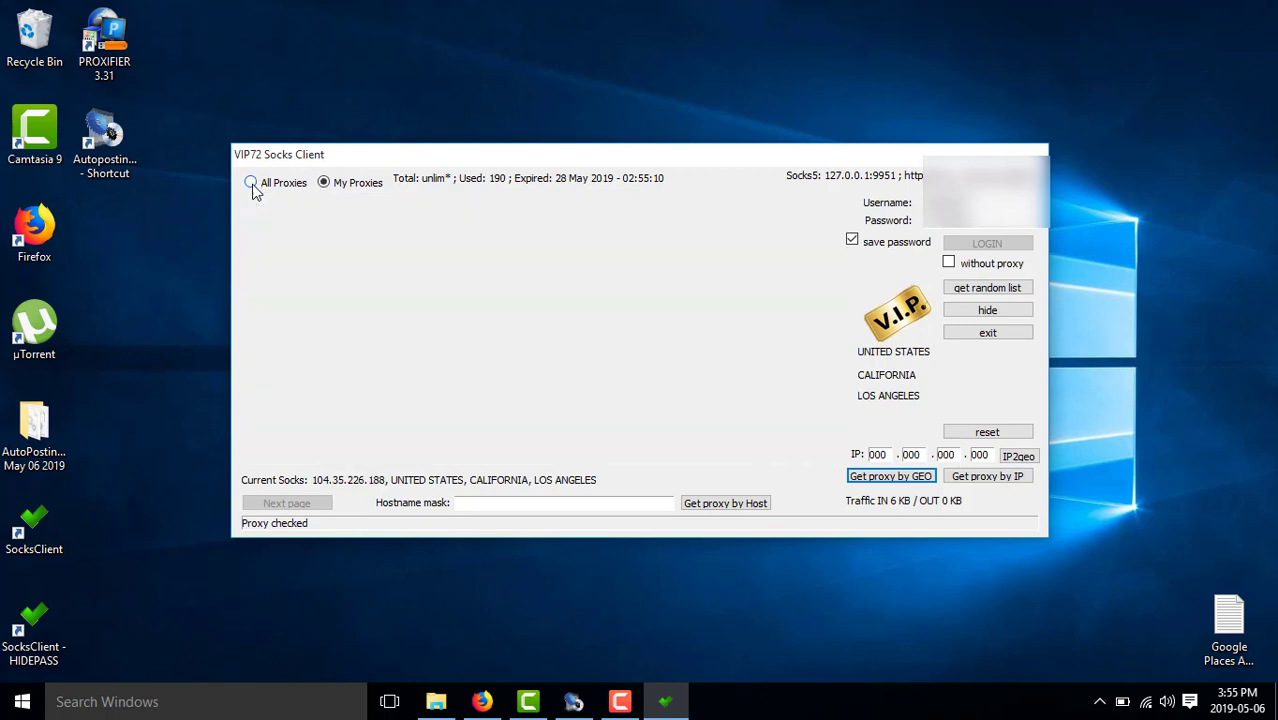
# - Activate the fifth and sixth Los Angeles proxies, 104.35.37.*** and 104.35.59.***, from All Proxies
pyautogui.click(273, 288)
pyautogui.doubleClick(273, 288)
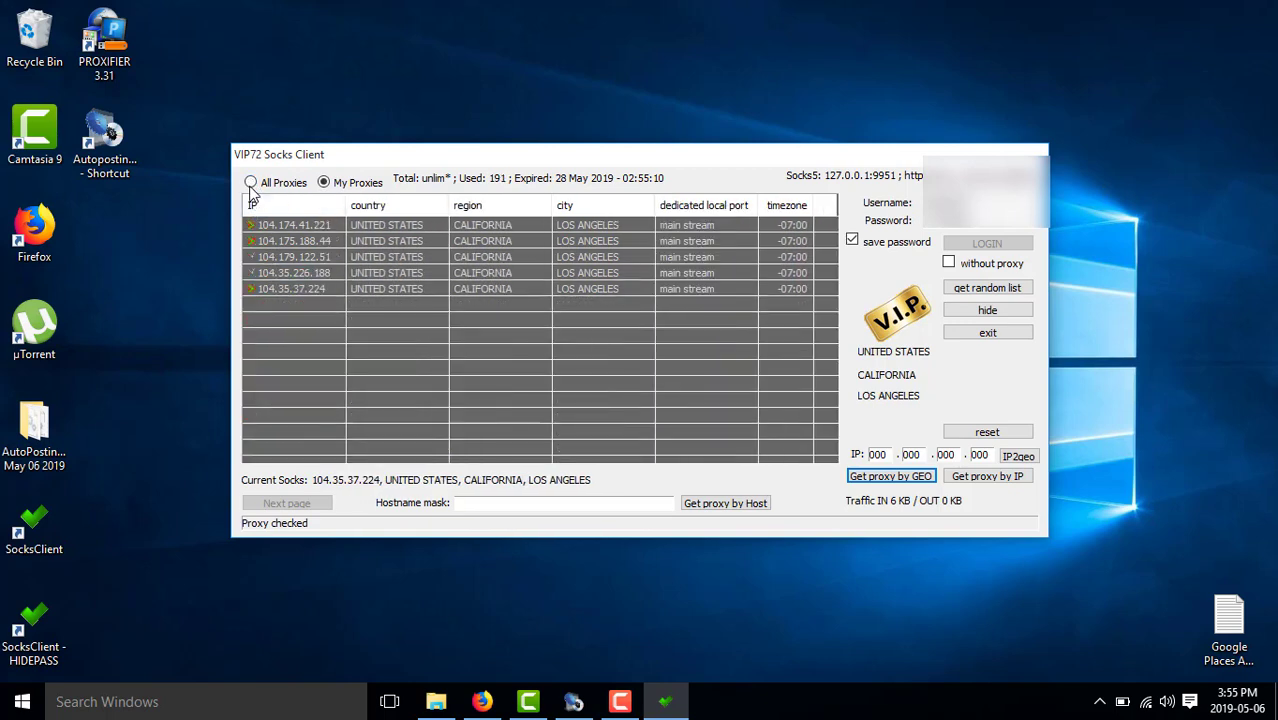
pyautogui.click(250, 182)
pyautogui.click(279, 304)
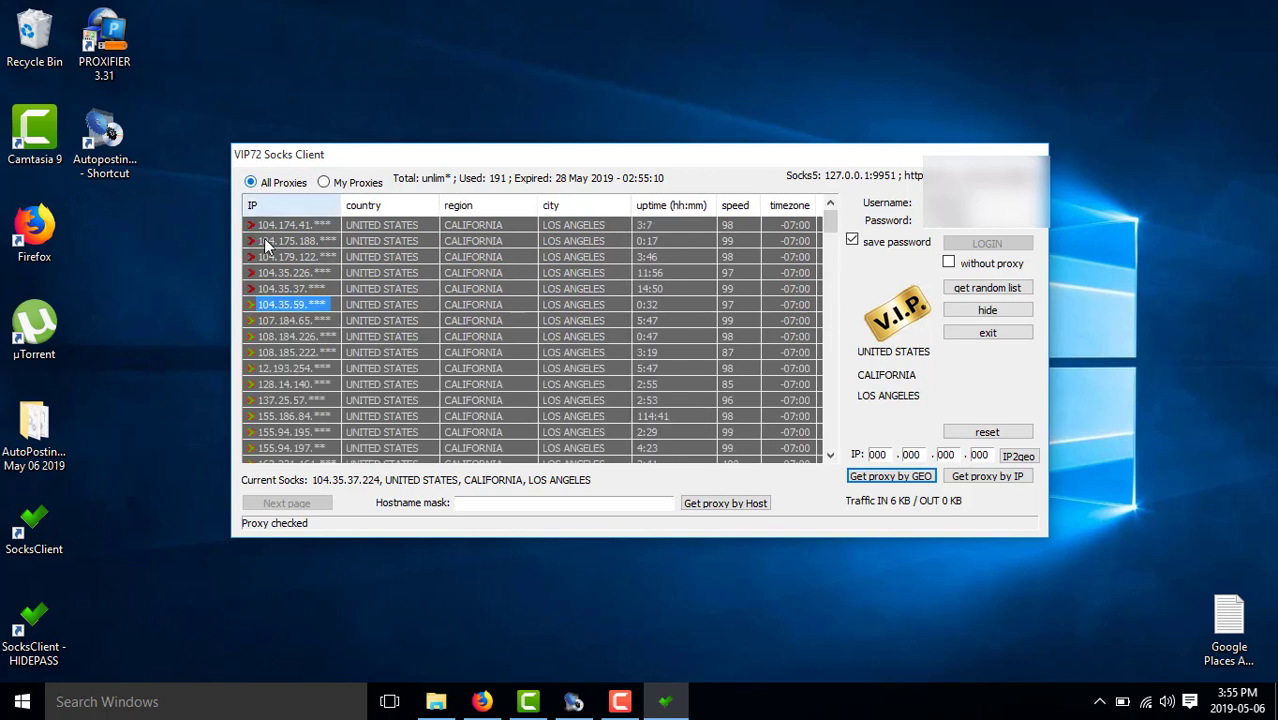
pyautogui.doubleClick(275, 301)
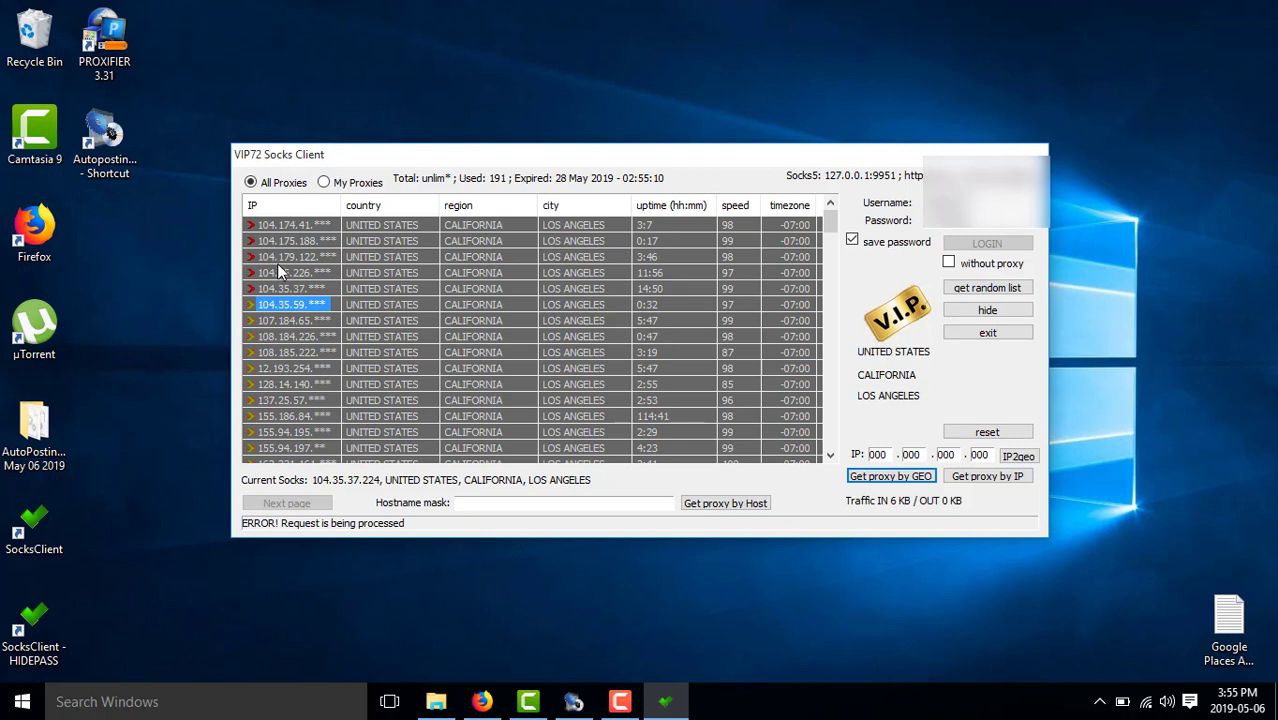
pyautogui.click(282, 321)
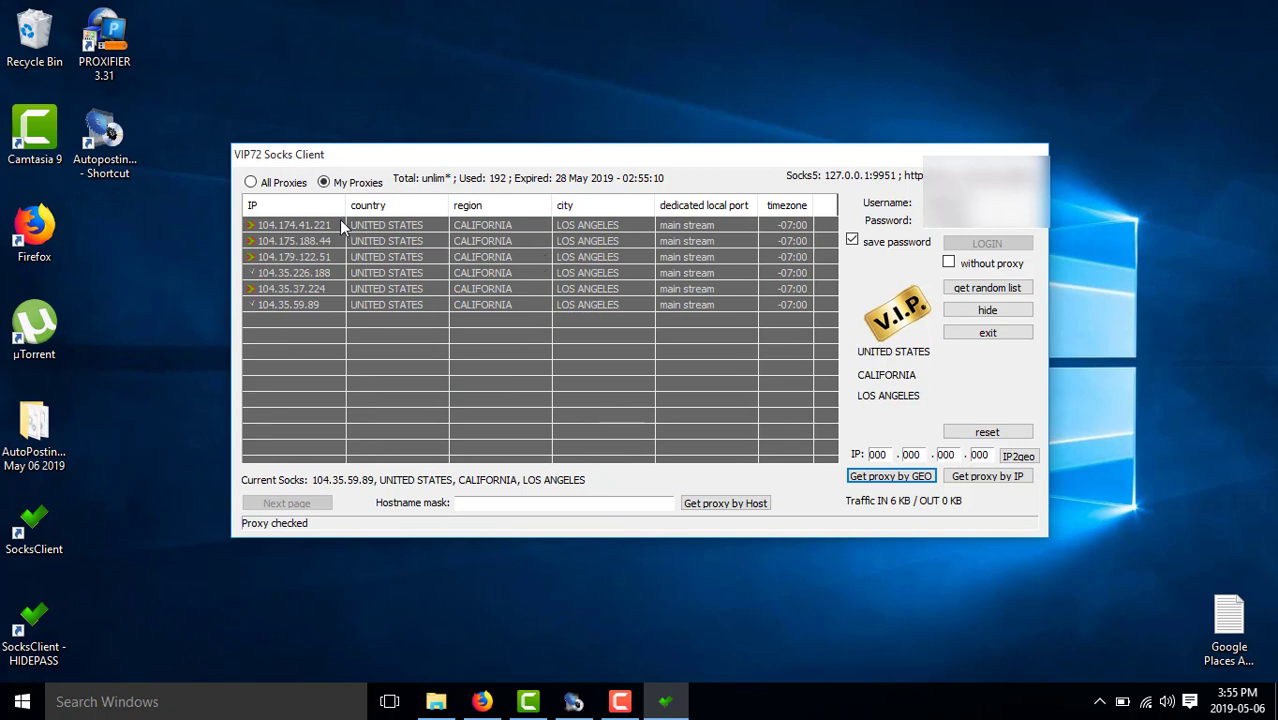
# - Manually assign dedicated socks port 1001 to the proxy 104.174.41.221 in My Proxies
pyautogui.click(300, 225)
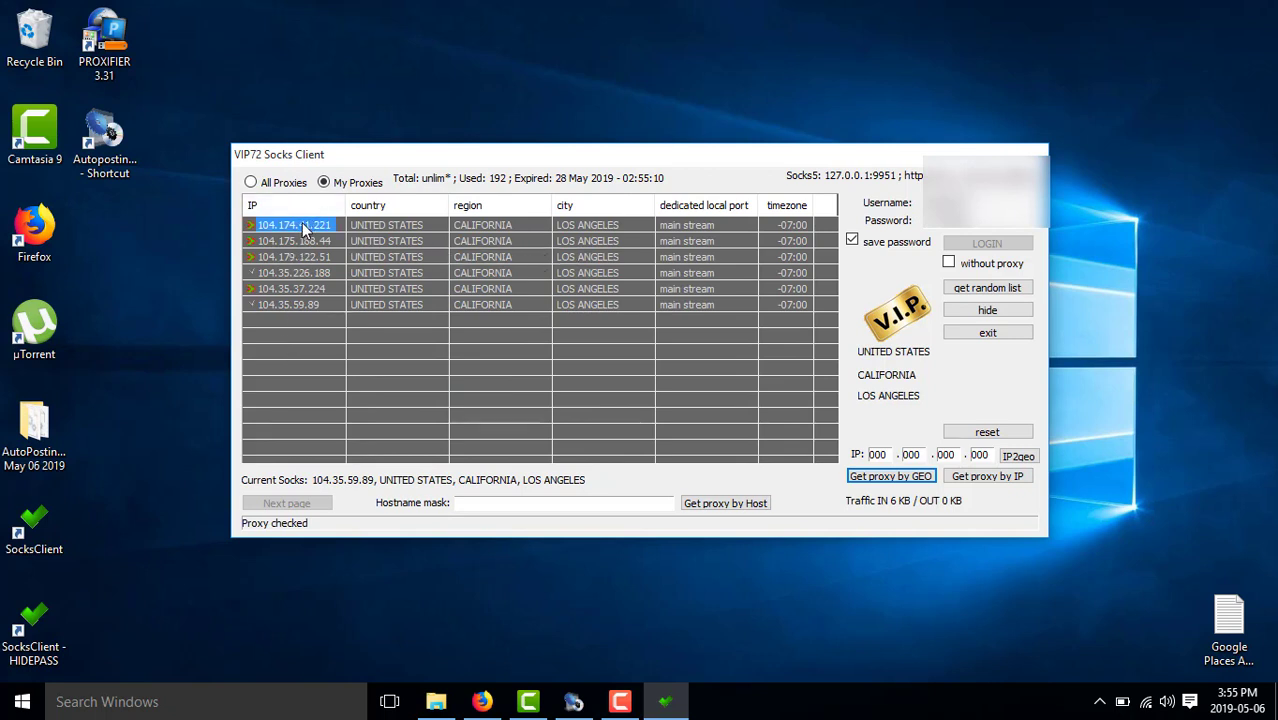
pyautogui.rightClick(305, 228)
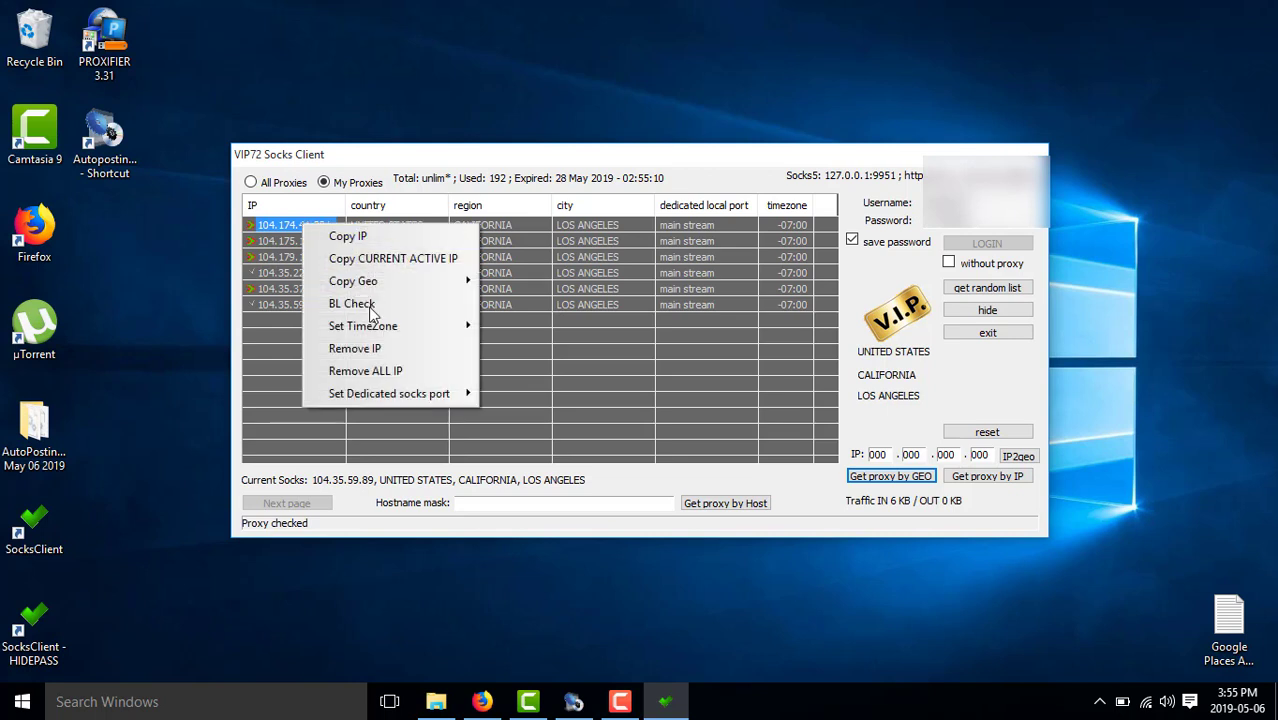
pyautogui.moveTo(417, 393)
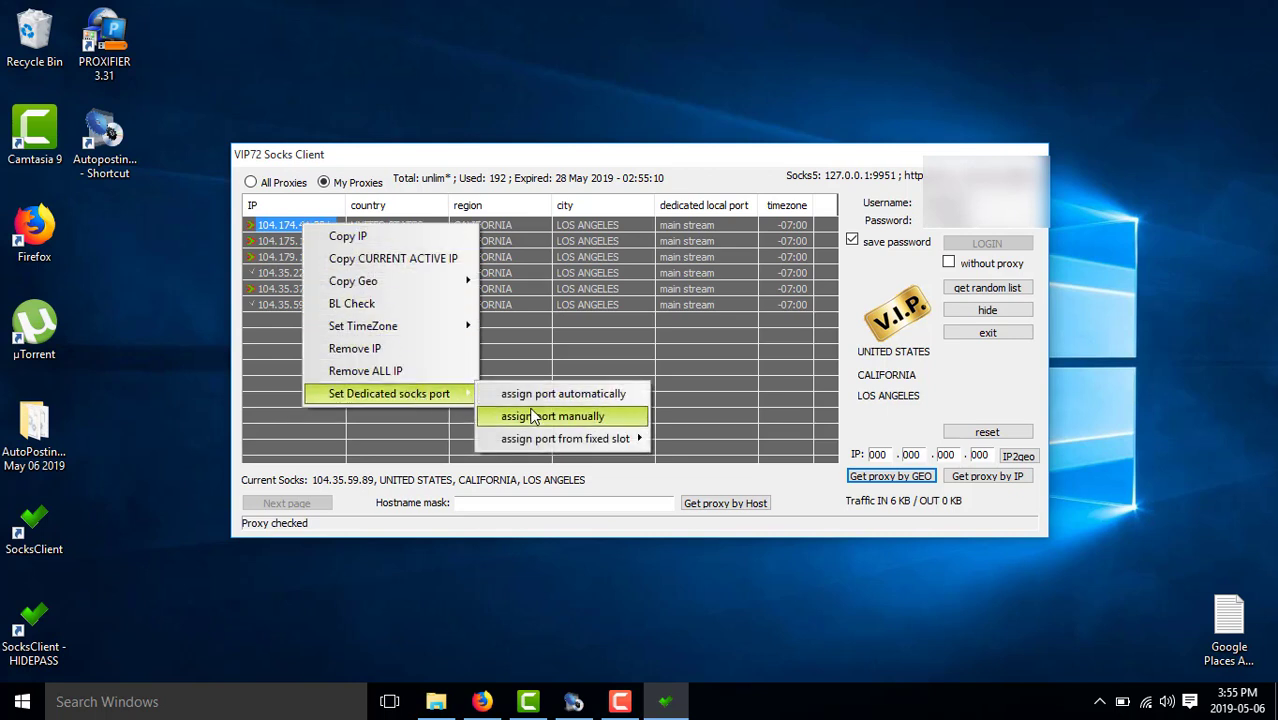
pyautogui.click(533, 417)
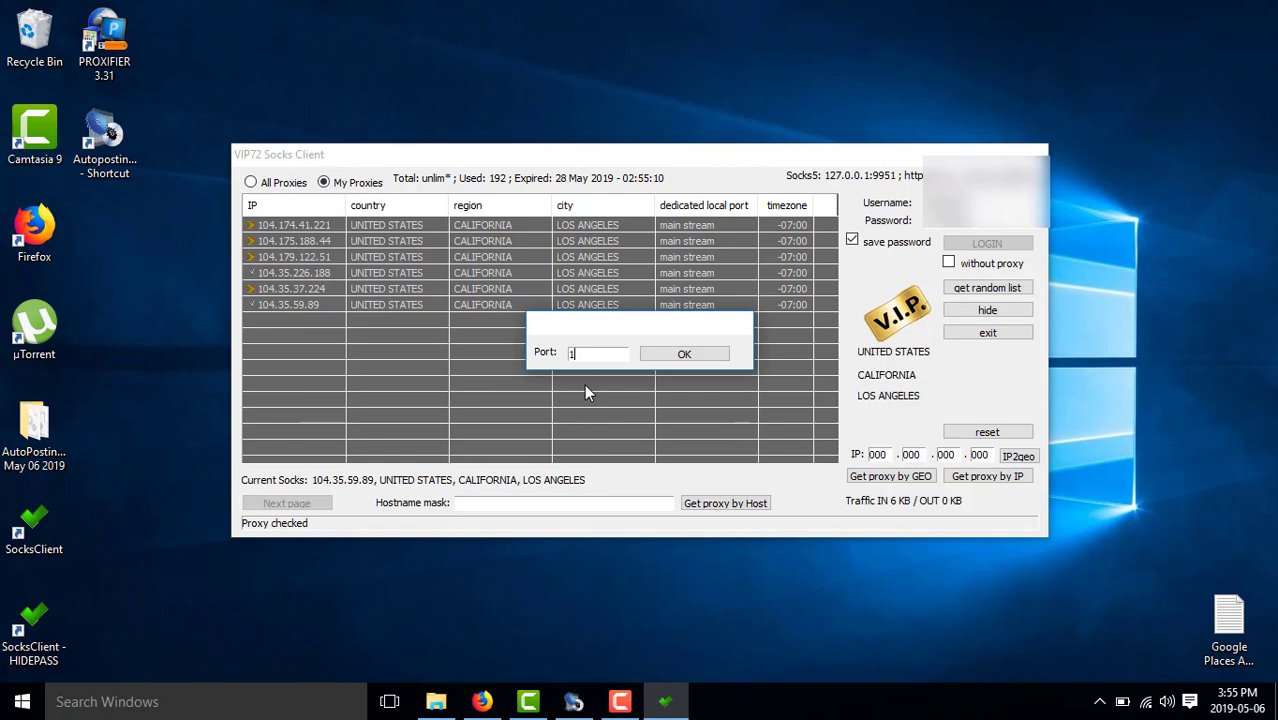
pyautogui.click(716, 355)
# - Manually assign dedicated socks port 1002 to the proxy 104.175.188.44
pyautogui.click(320, 241)
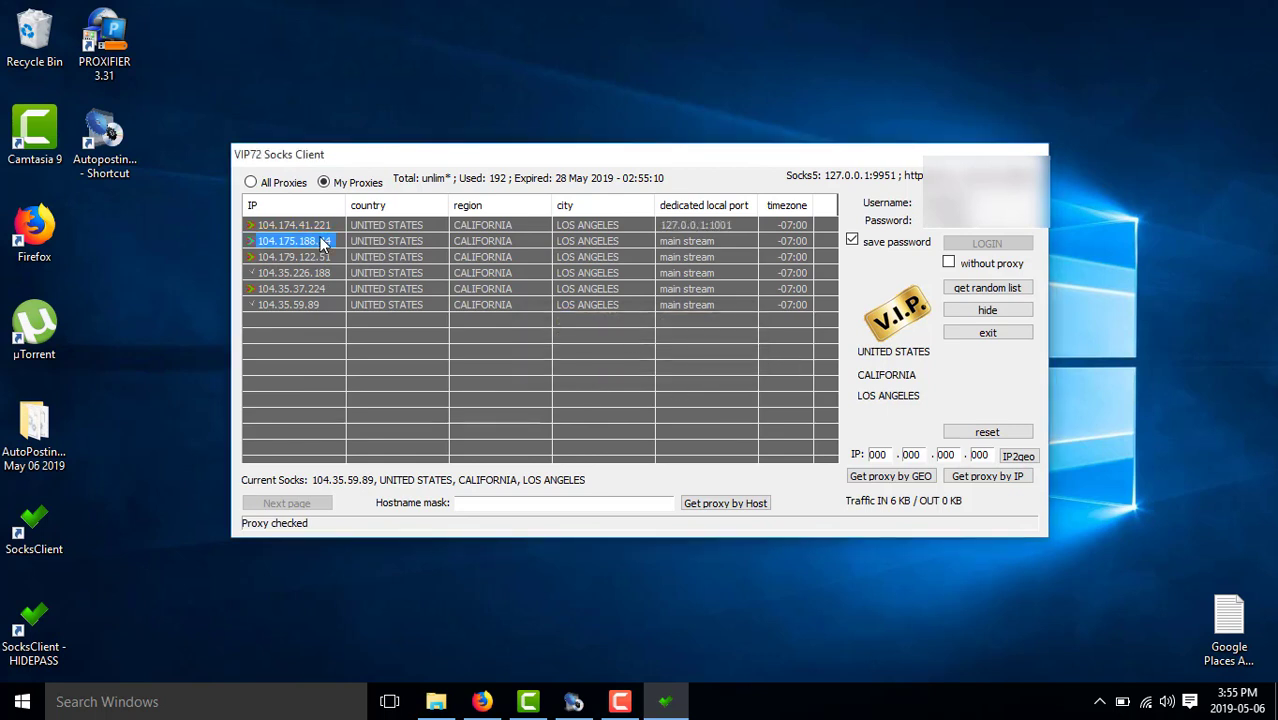
pyautogui.rightClick(320, 241)
pyautogui.moveTo(402, 410)
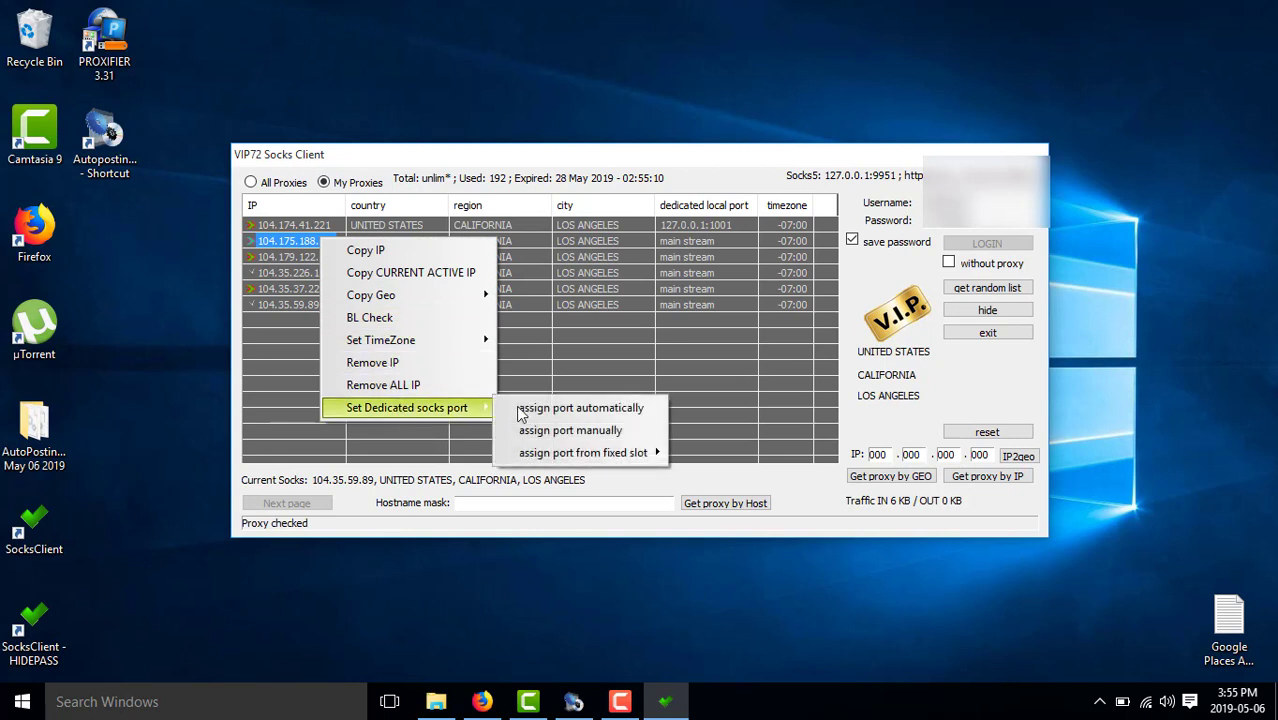
pyautogui.click(541, 430)
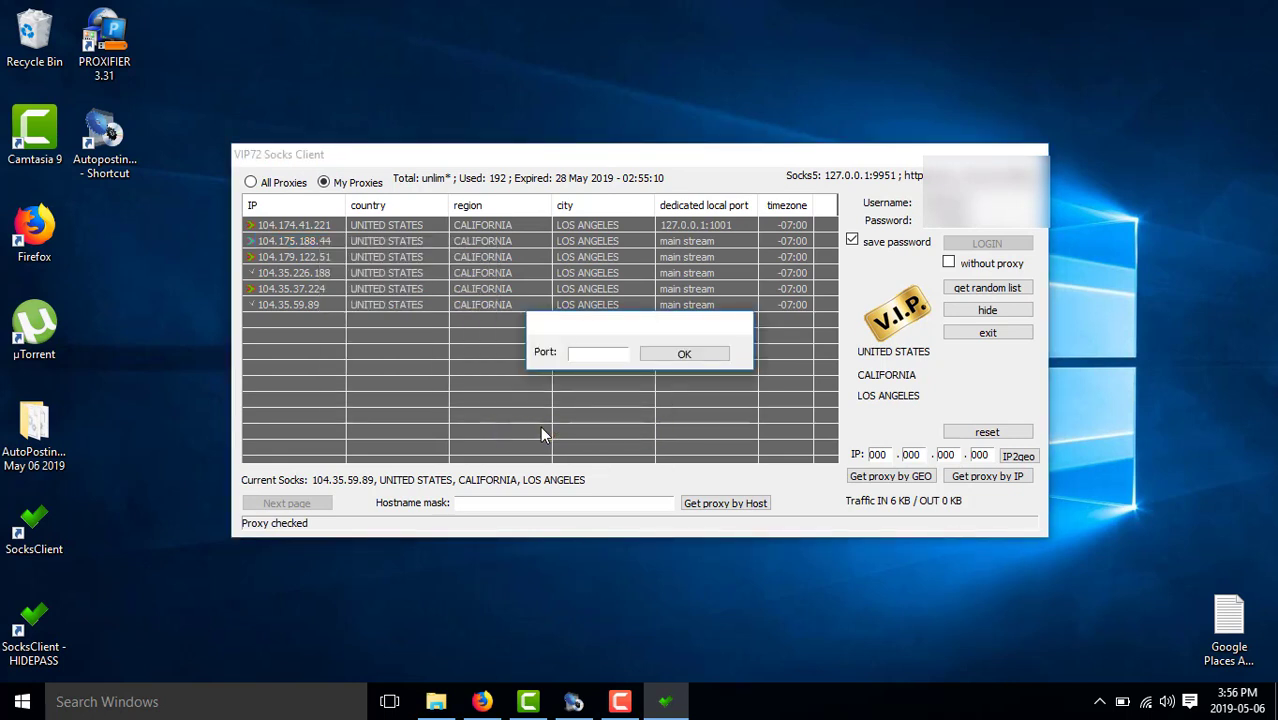
pyautogui.write('1002')
pyautogui.click(684, 354)
# - Manually assign dedicated socks port 1003 to the proxy 104.35.226.188
pyautogui.click(318, 263)
pyautogui.rightClick(318, 263)
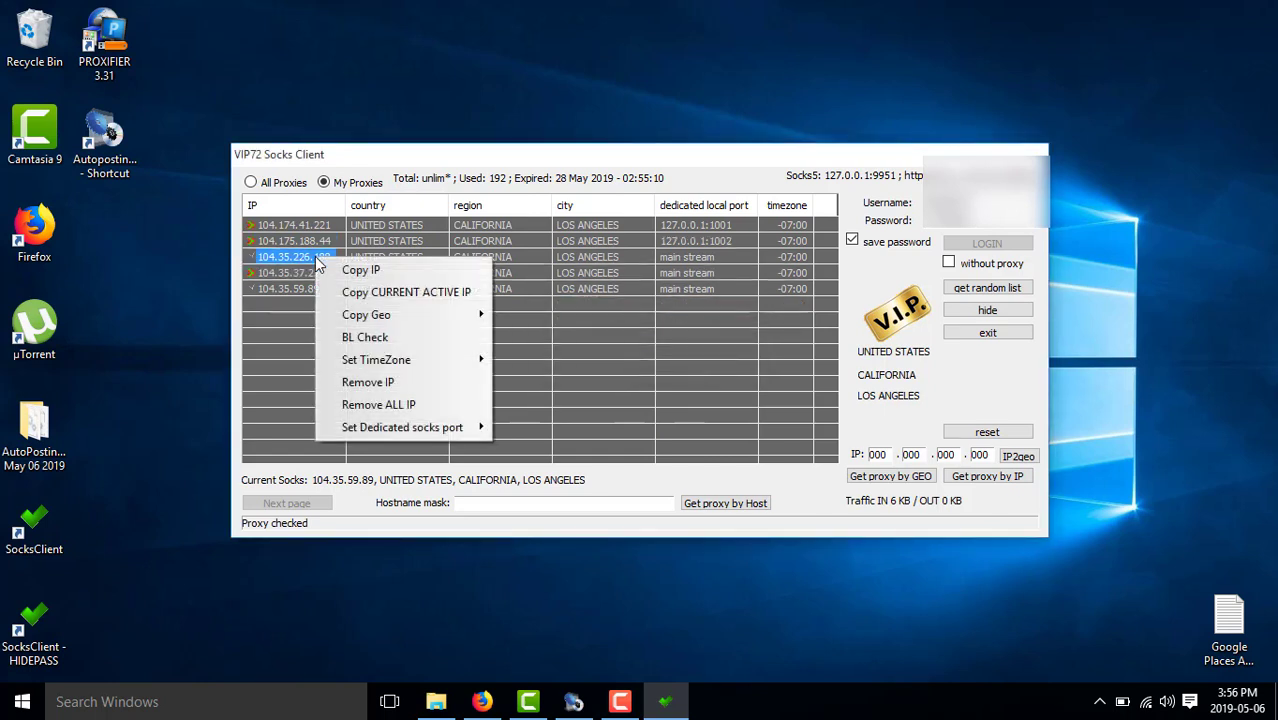
pyautogui.moveTo(422, 440)
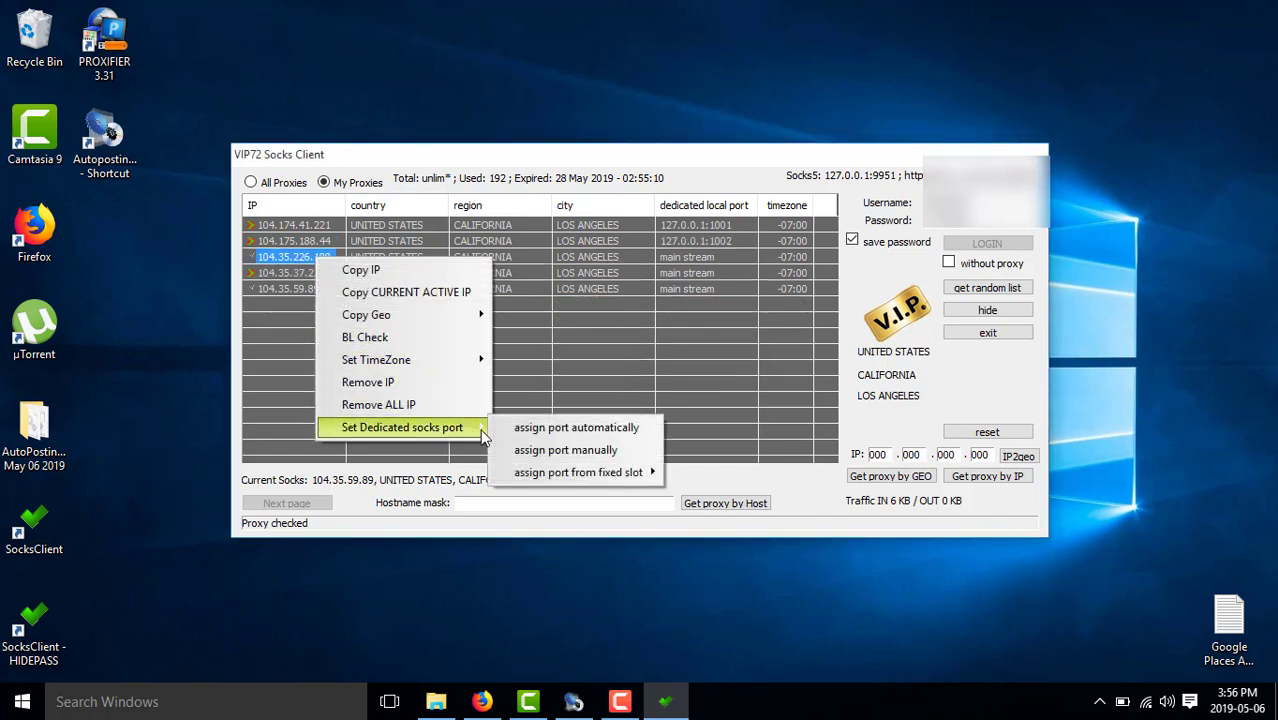
pyautogui.click(545, 448)
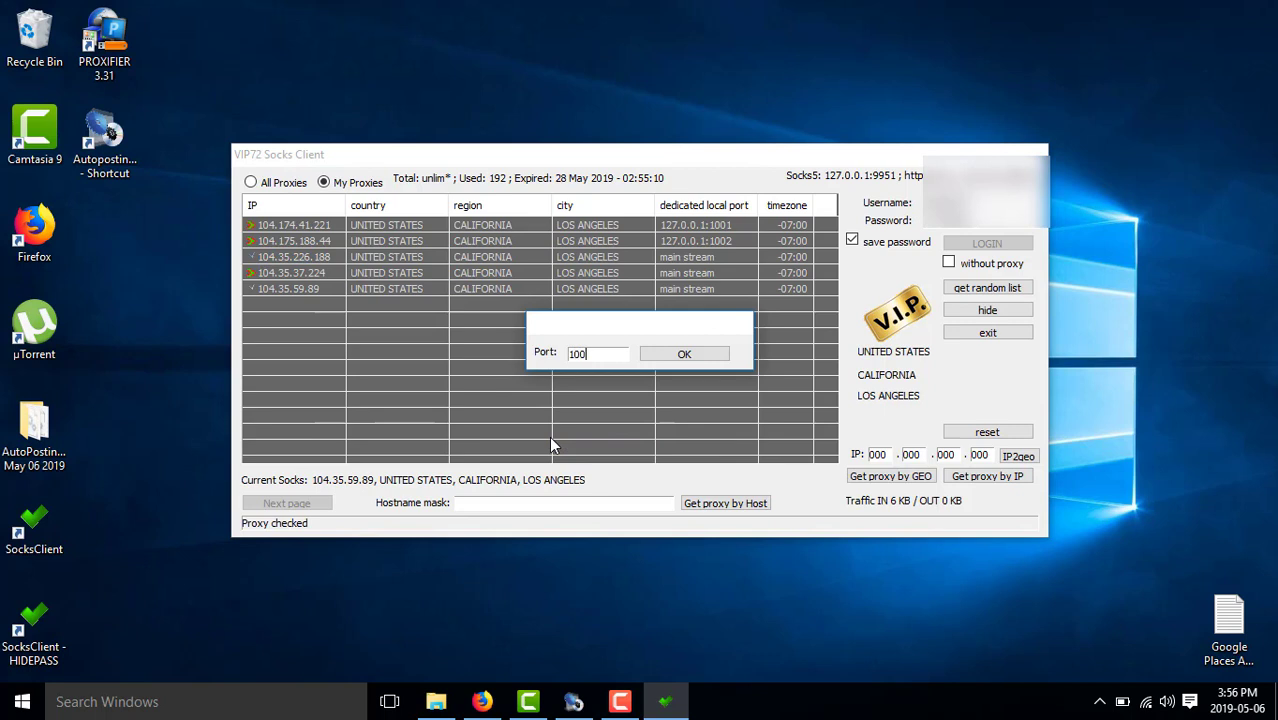
pyautogui.click(712, 357)
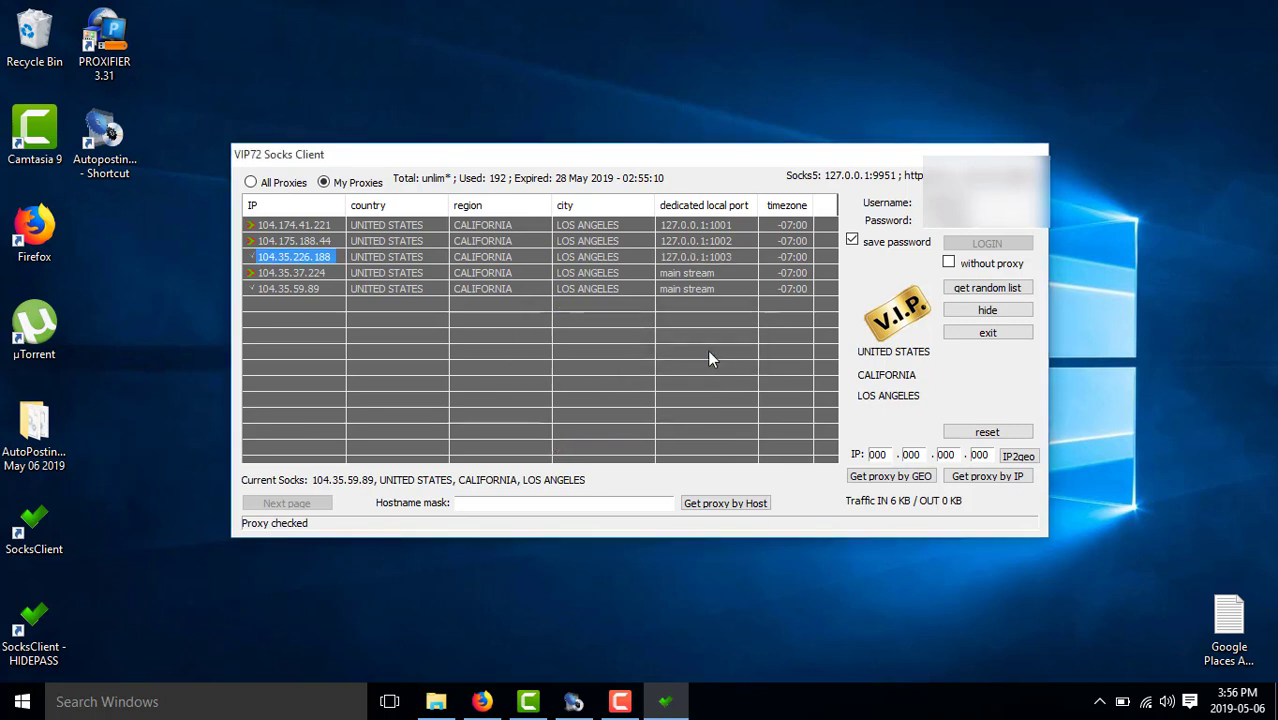
# - Manually assign dedicated socks port 1004 to the proxy 104.35.37.224
pyautogui.click(316, 274)
pyautogui.rightClick(316, 274)
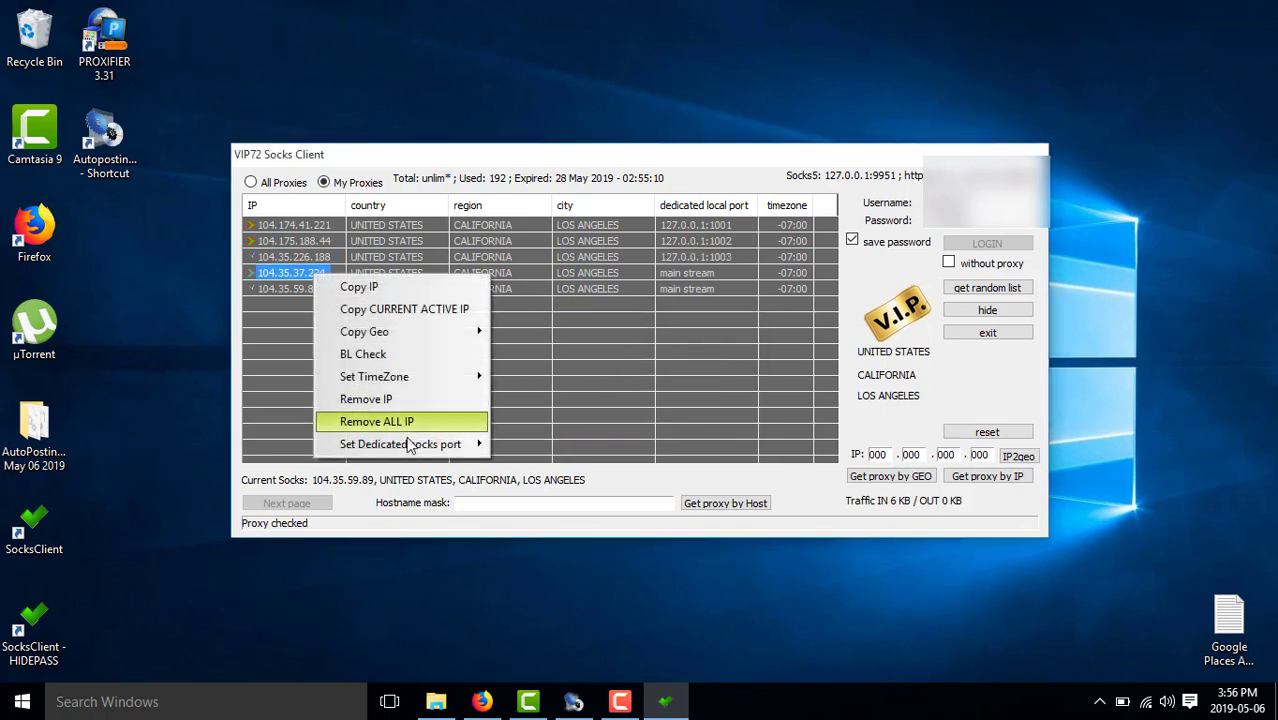
pyautogui.moveTo(415, 444)
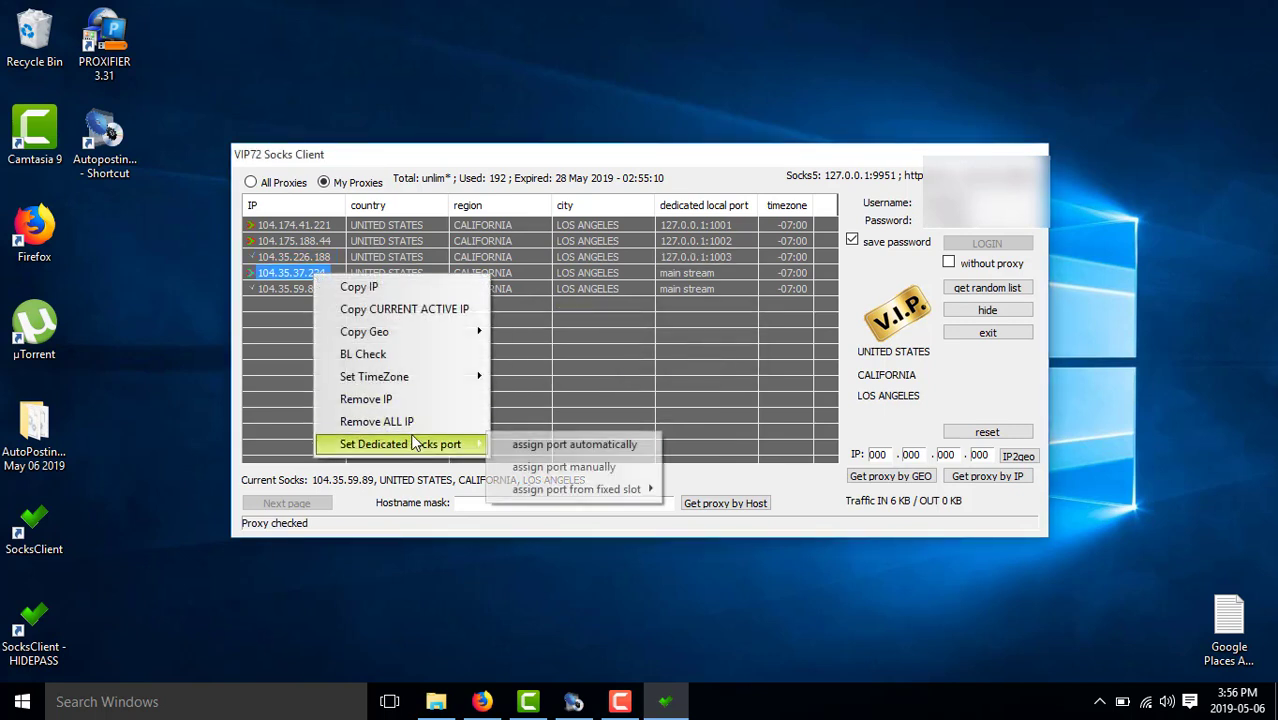
pyautogui.click(555, 470)
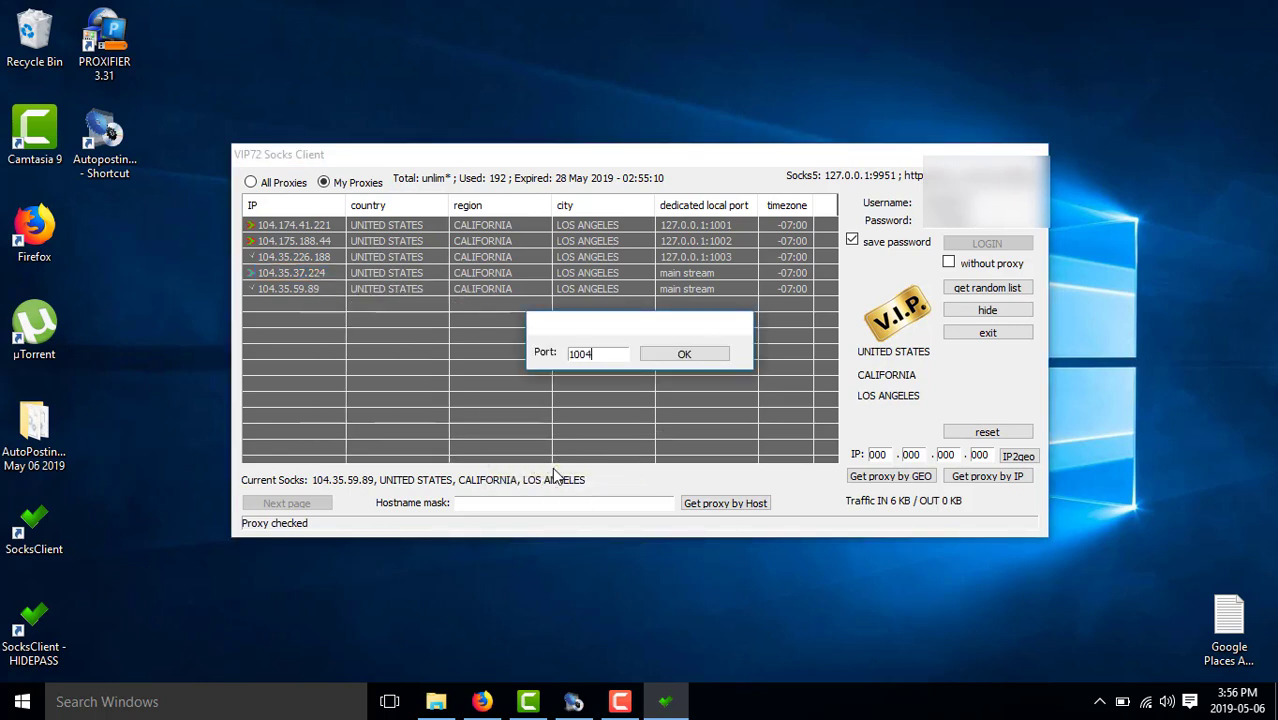
pyautogui.click(712, 354)
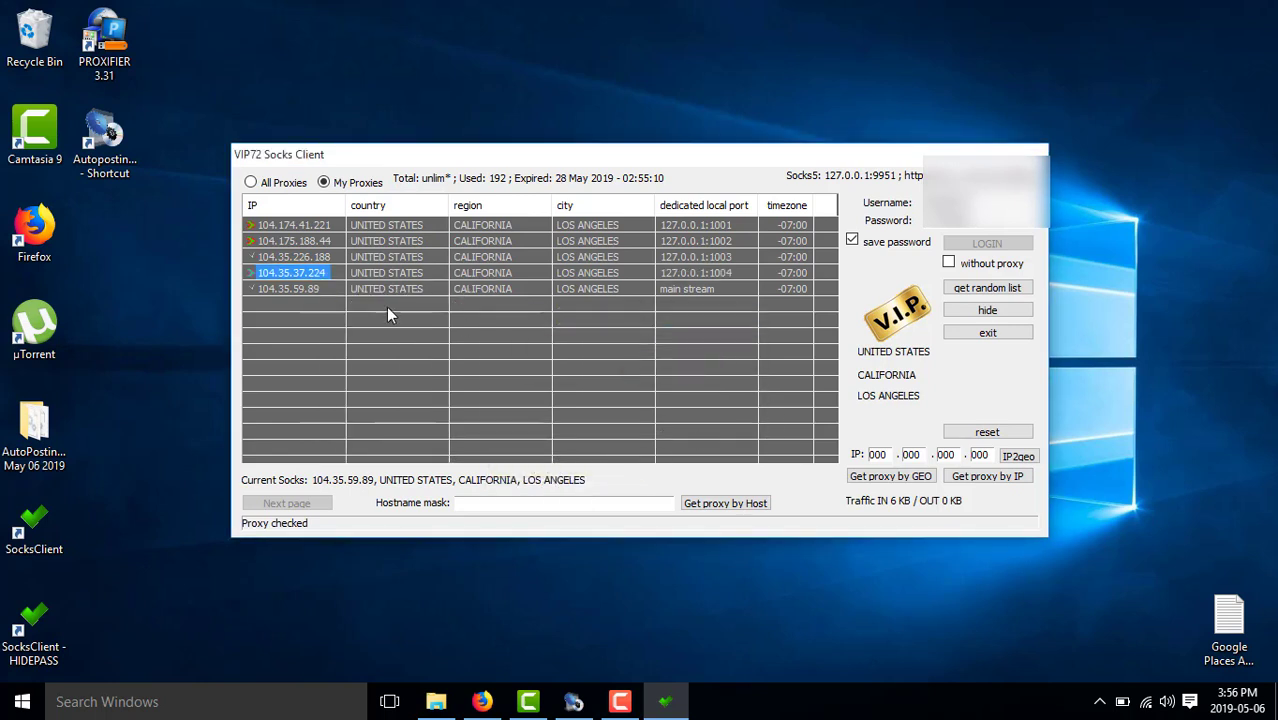
# - Remove the proxy 104.35.59.89 from My Proxies
pyautogui.click(313, 287)
pyautogui.rightClick(313, 288)
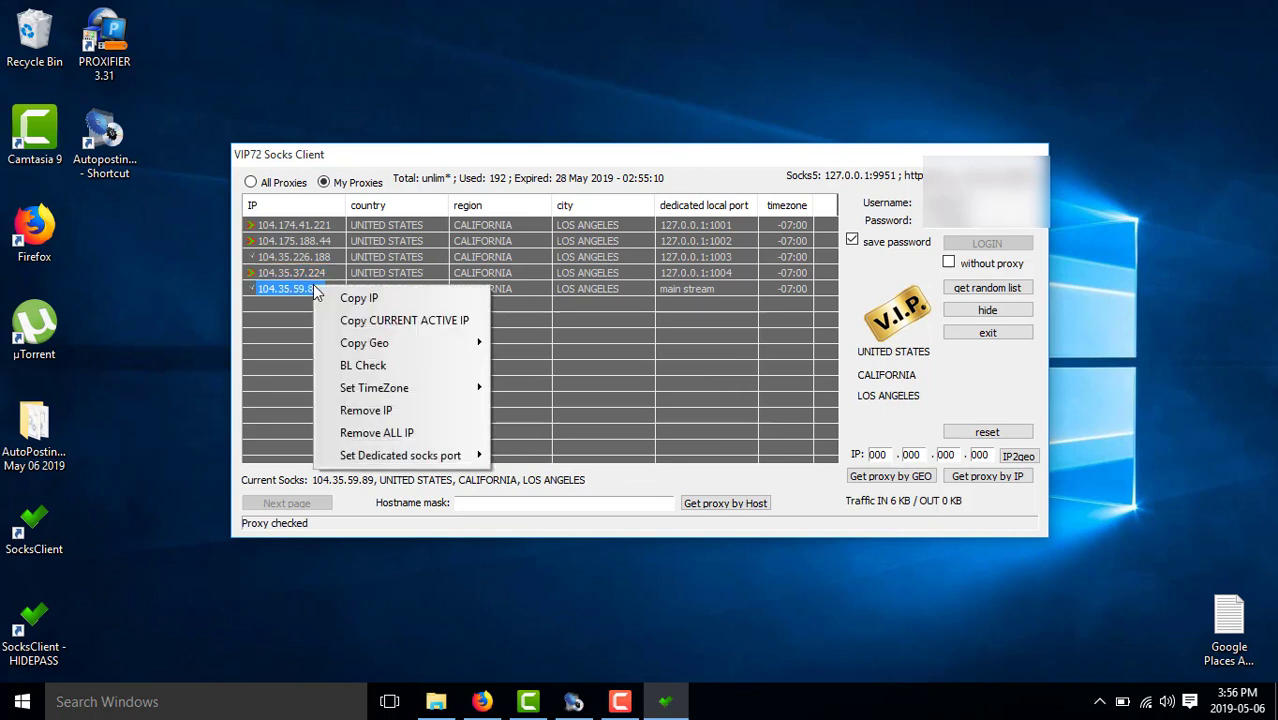
pyautogui.click(398, 412)
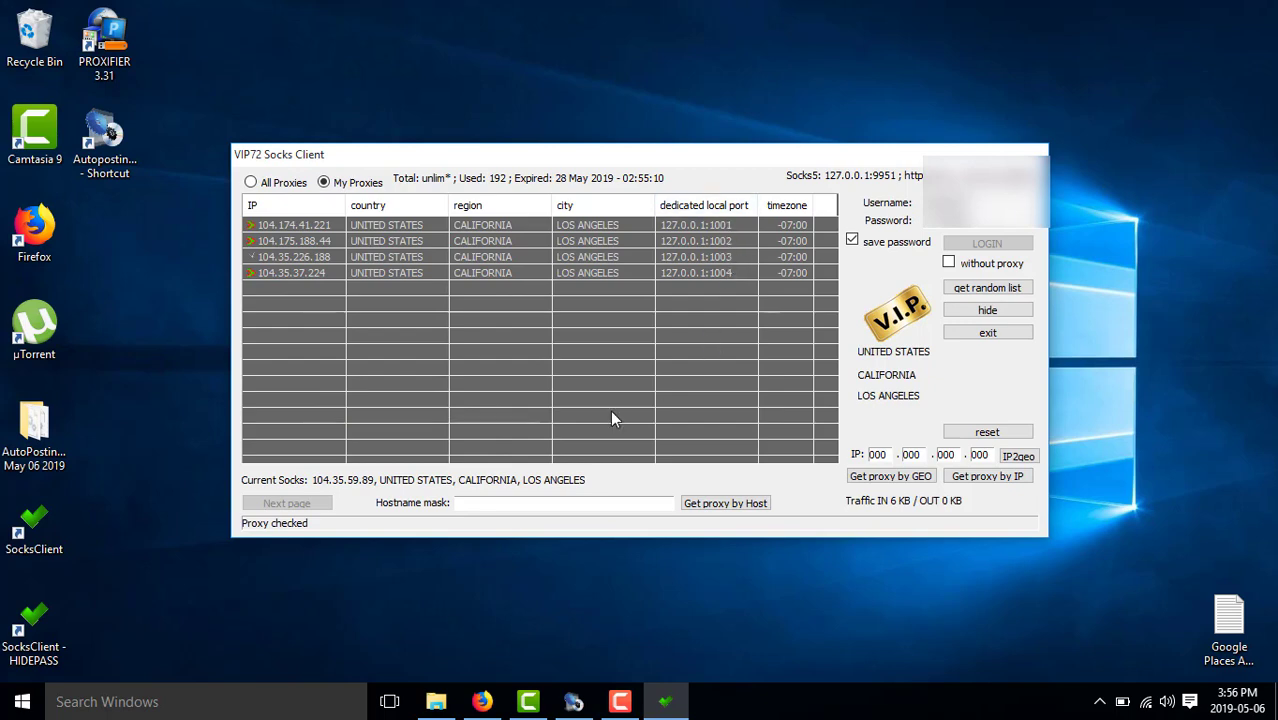
# - Open the socks proxies text file from the Proxies folder and examine the IP address and port in its first line
pyautogui.click(436, 701)
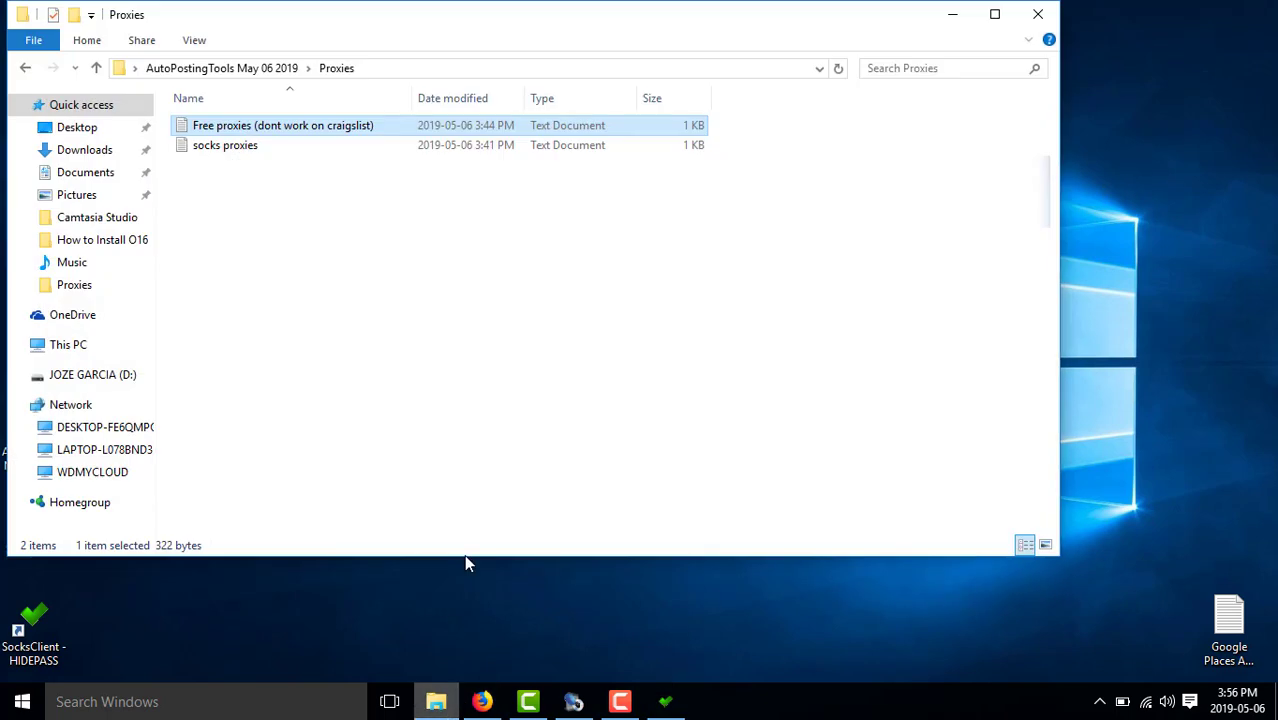
pyautogui.doubleClick(251, 148)
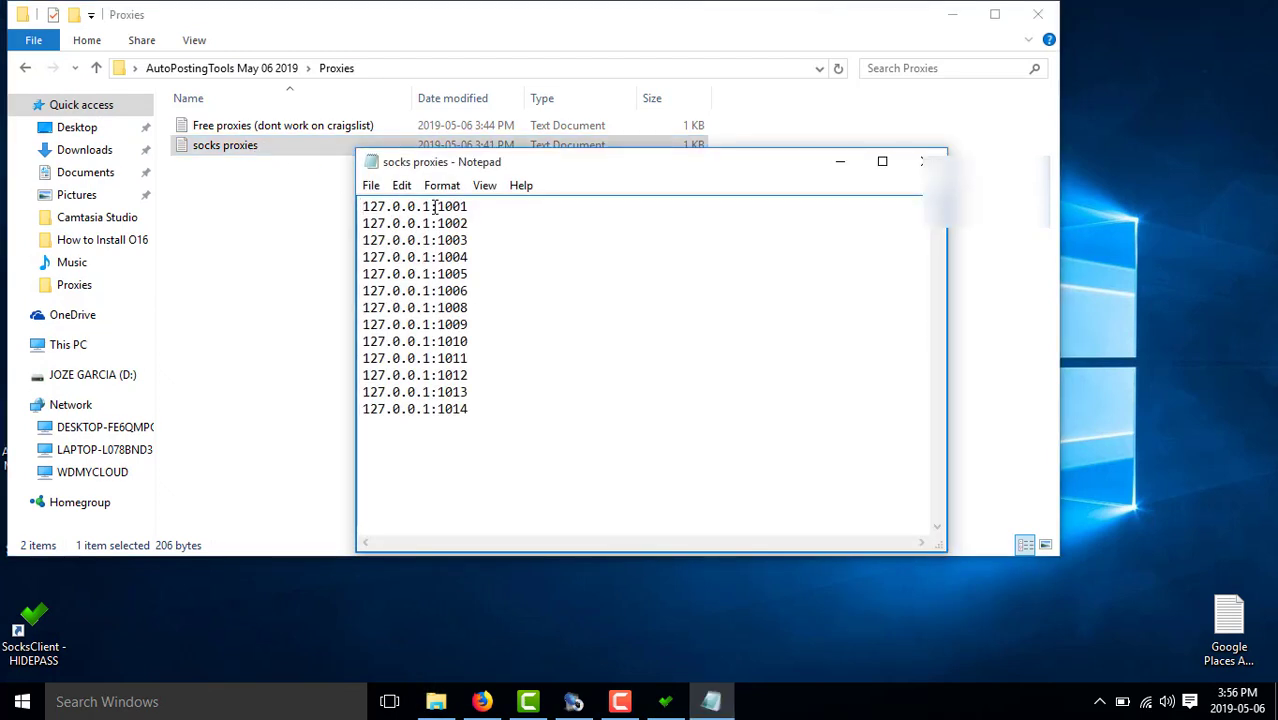
pyautogui.moveTo(431, 207); pyautogui.dragTo(361, 207)
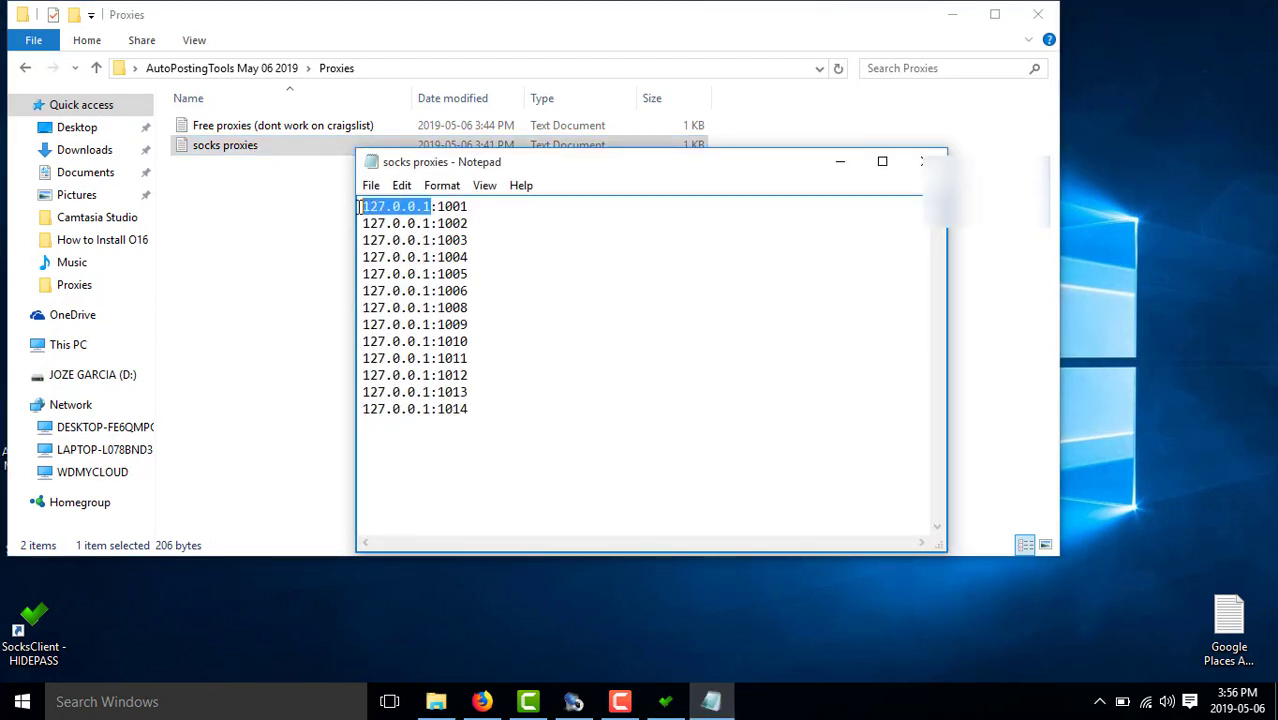
pyautogui.moveTo(473, 207); pyautogui.dragTo(439, 207)
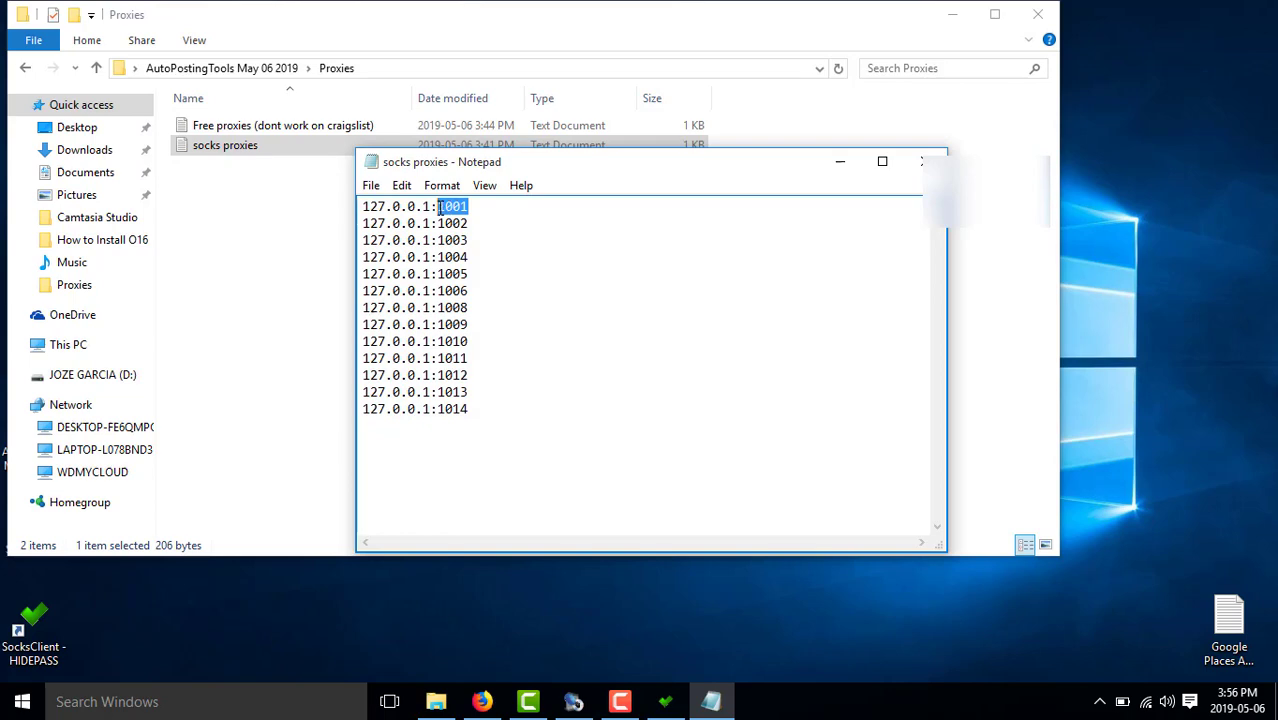
# - Check the dedicated local ports in VIP72 Socks Client against the list, and return to the socks proxies file in Notepad
pyautogui.click(665, 701)
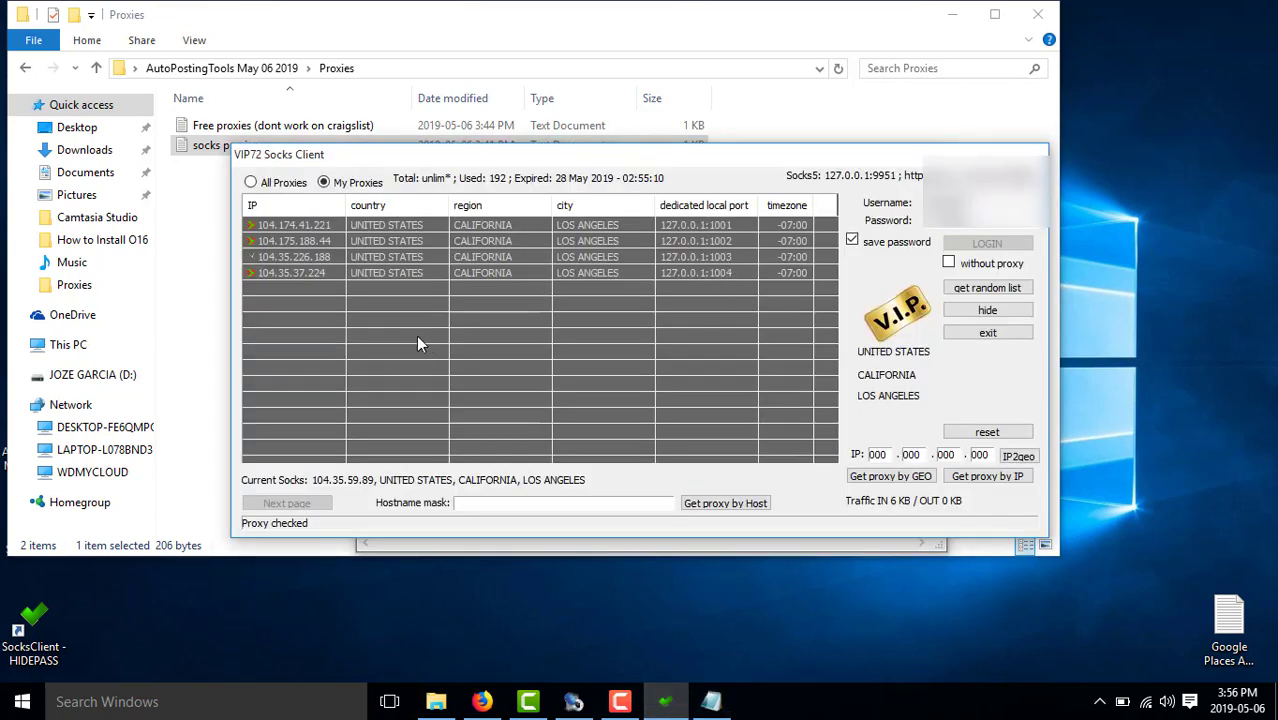
pyautogui.click(184, 300)
pyautogui.click(573, 701)
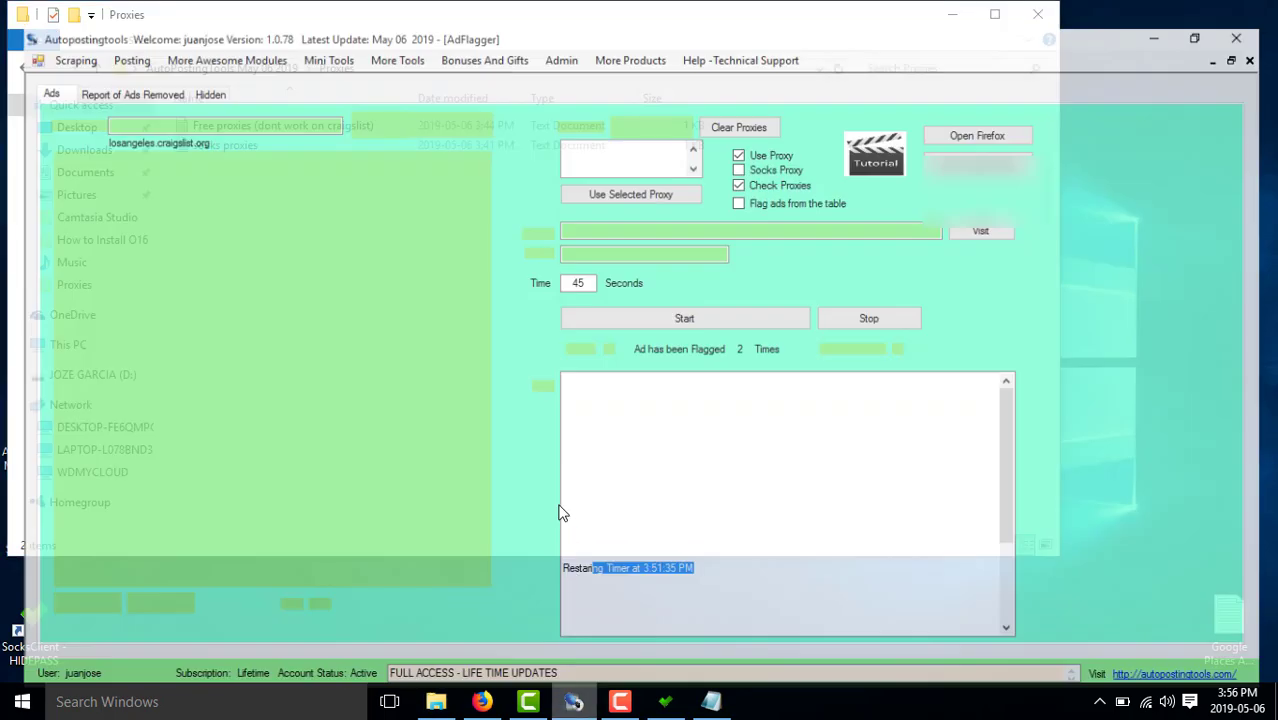
pyautogui.click(573, 701)
pyautogui.click(711, 701)
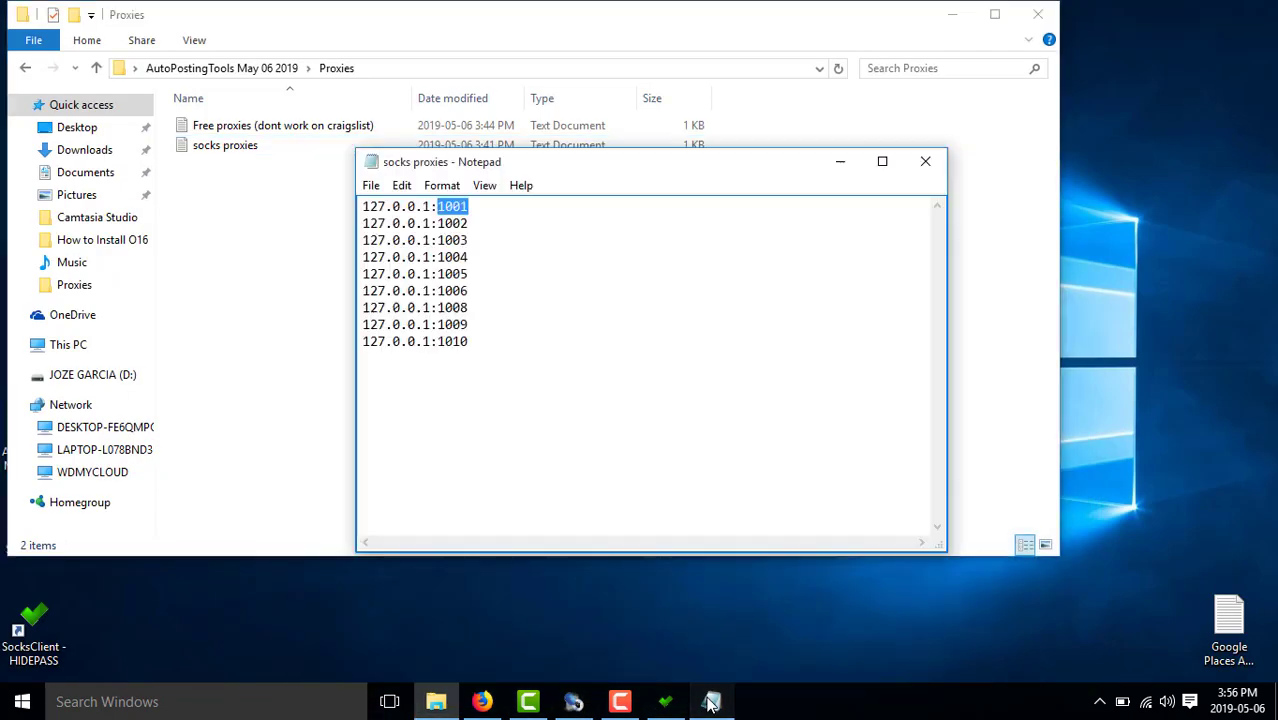
# - Review the list entries from port 1002 to 1014 in the socks proxies file, and switch to VIP72 Socks Client
pyautogui.moveTo(502, 423); pyautogui.dragTo(358, 277)
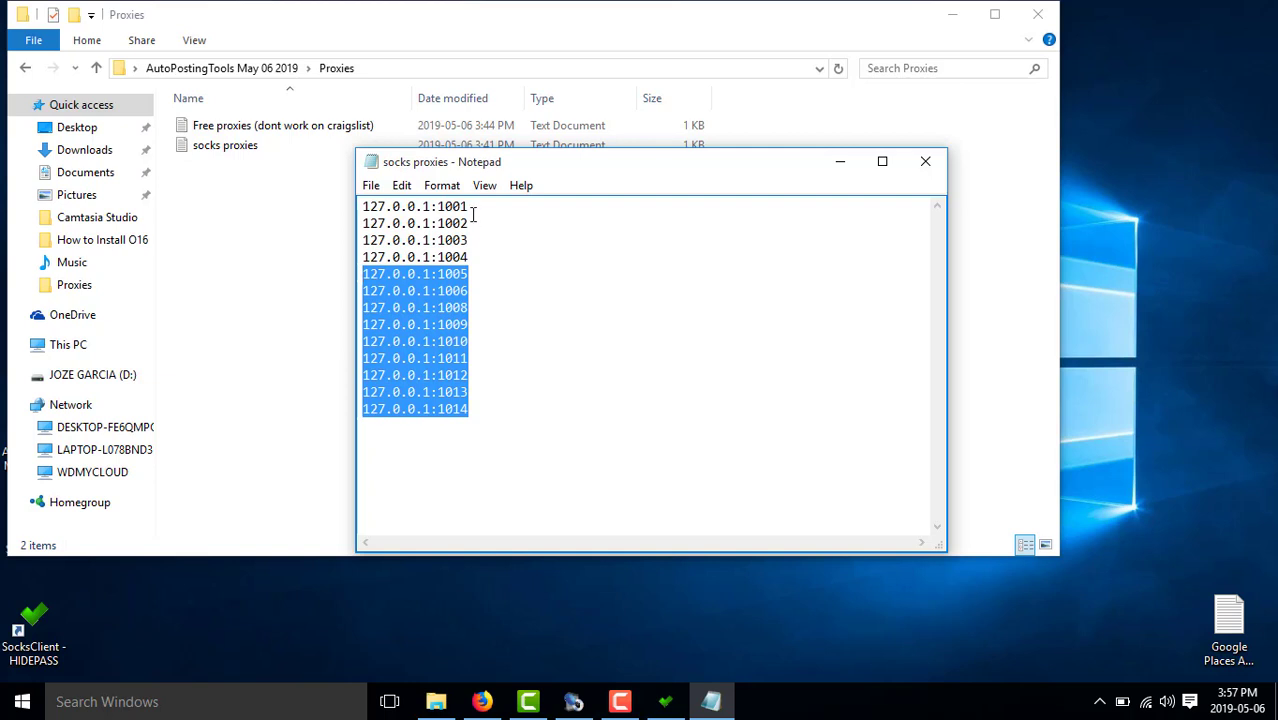
pyautogui.click(485, 270)
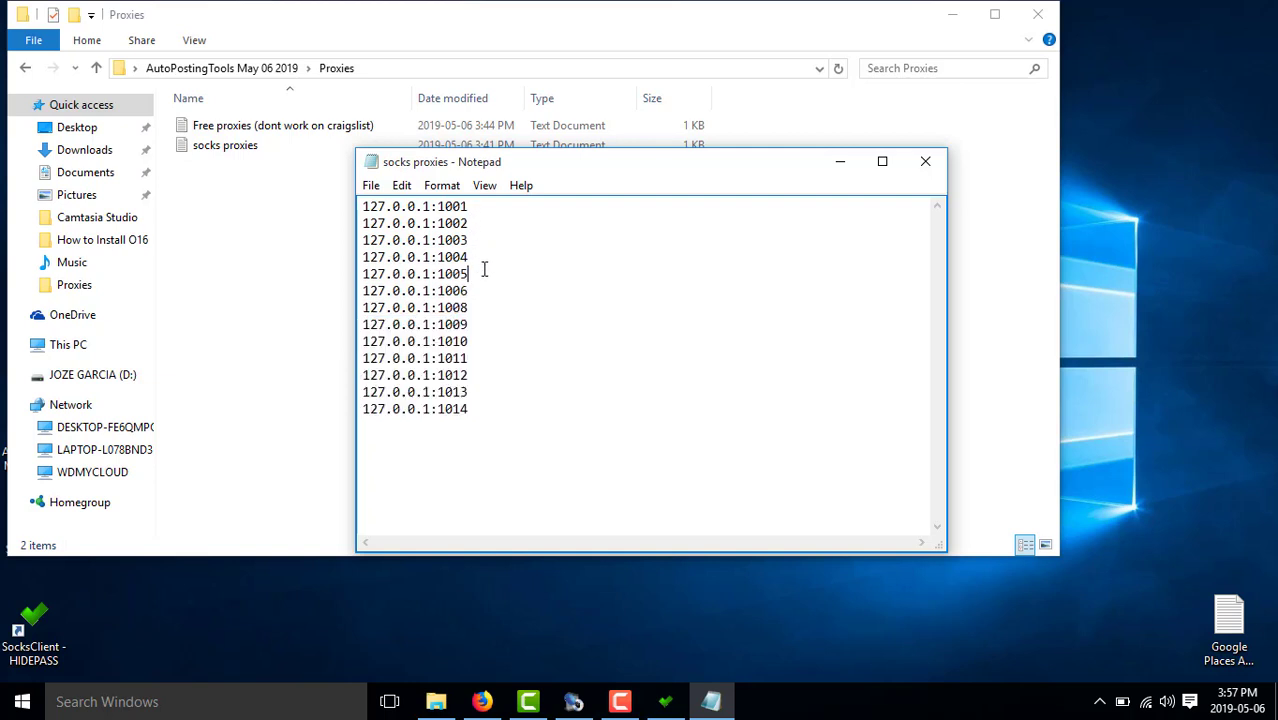
pyautogui.moveTo(475, 415); pyautogui.dragTo(340, 220)
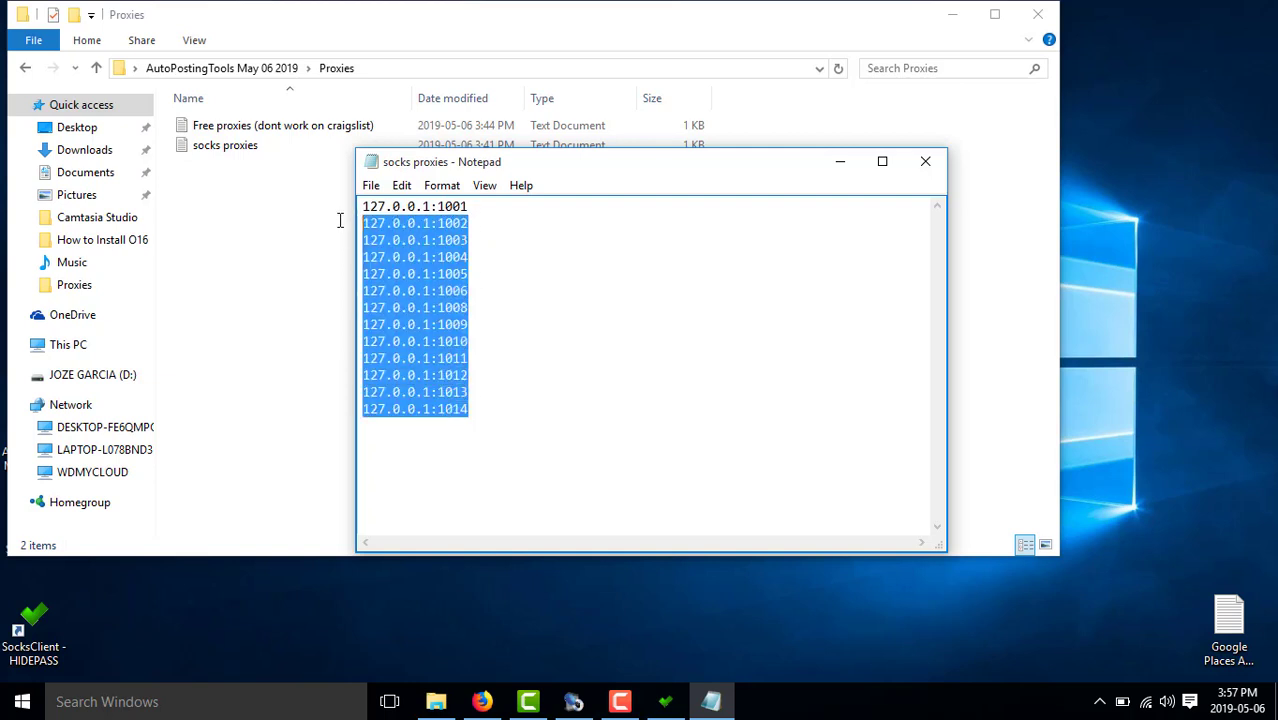
pyautogui.click(462, 393)
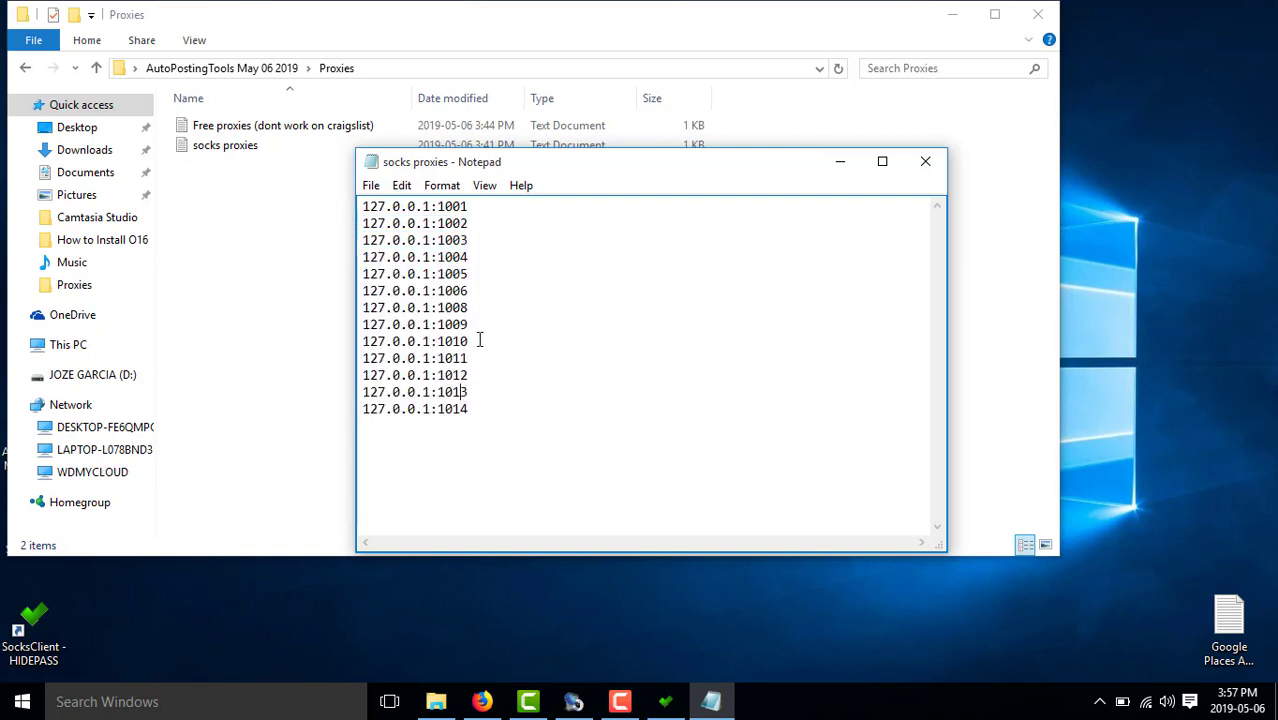
pyautogui.click(665, 701)
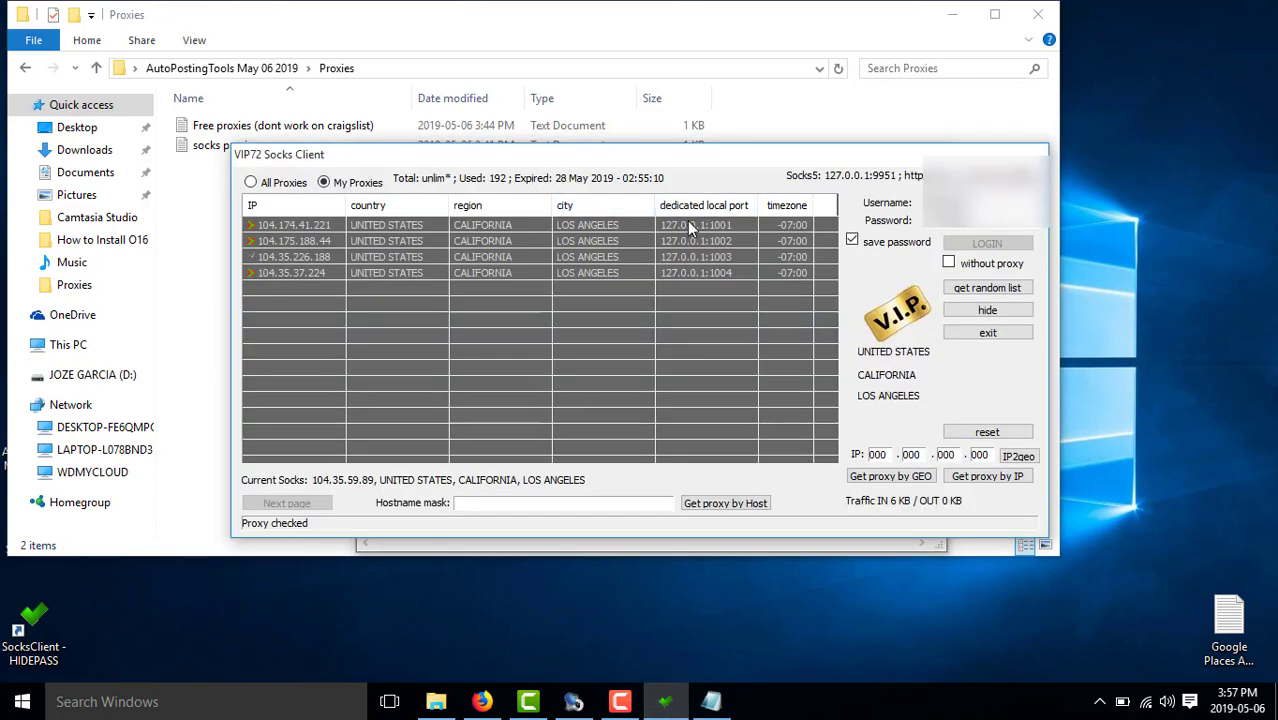
# - Close the socks proxies file in Notepad and switch to Autopostingtools
pyautogui.click(711, 701)
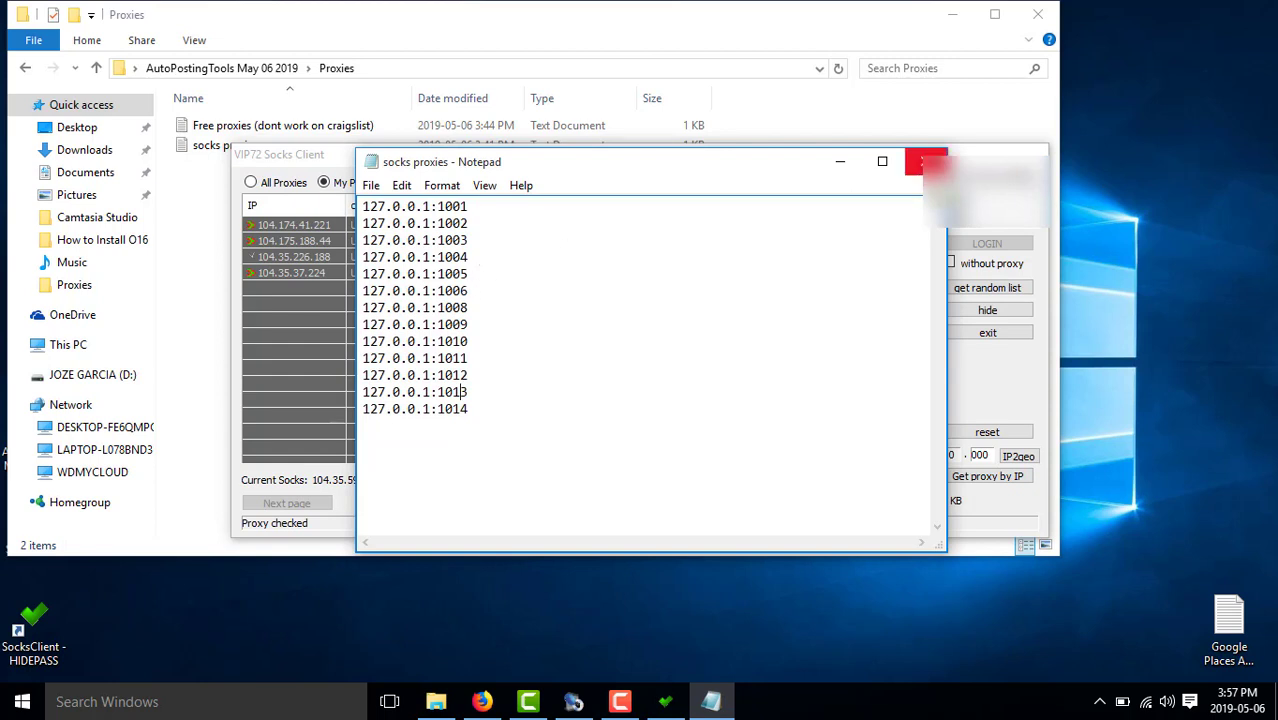
pyautogui.click(922, 161)
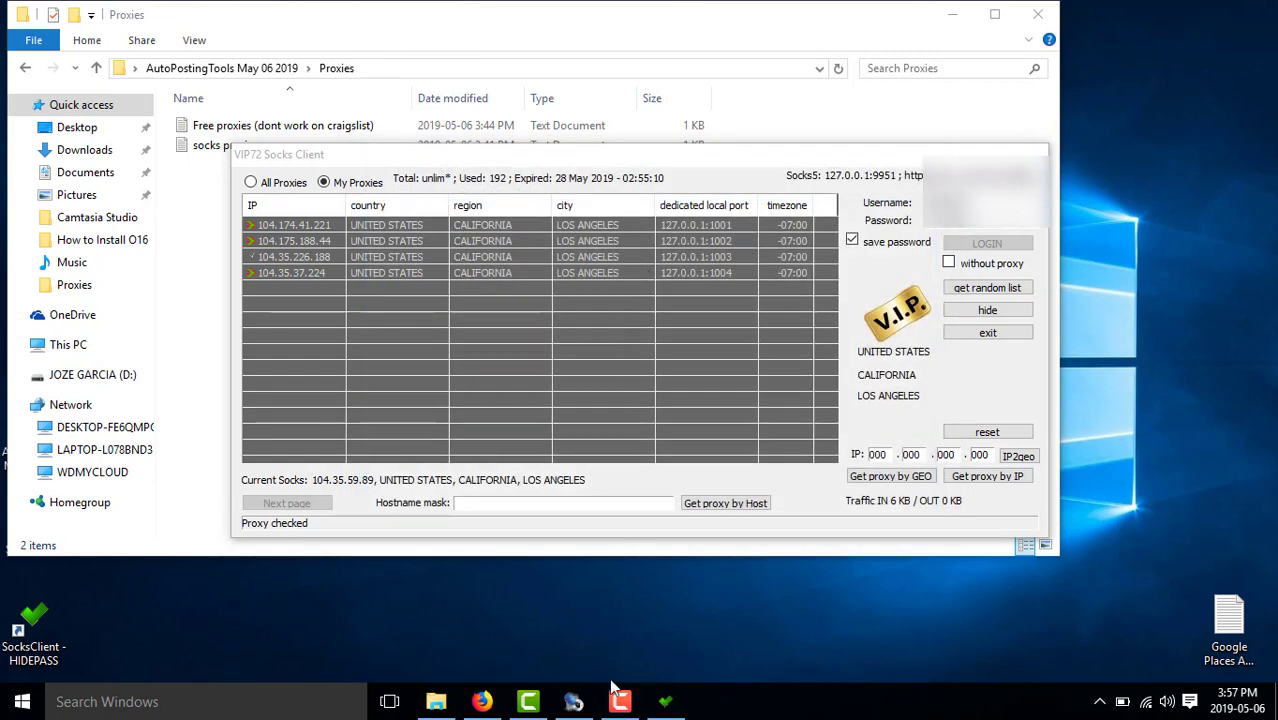
pyautogui.click(575, 702)
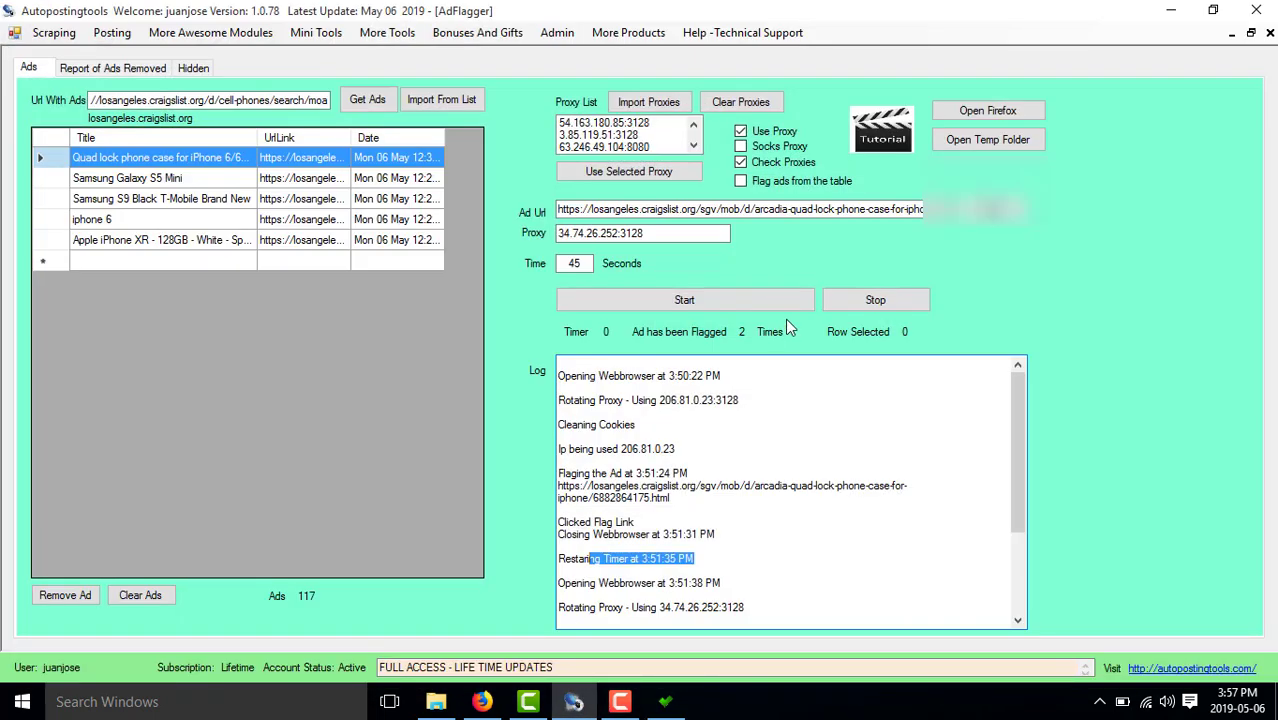
# - Clear the existing proxy list and import the proxies from the socks proxies text file
pyautogui.click(729, 104)
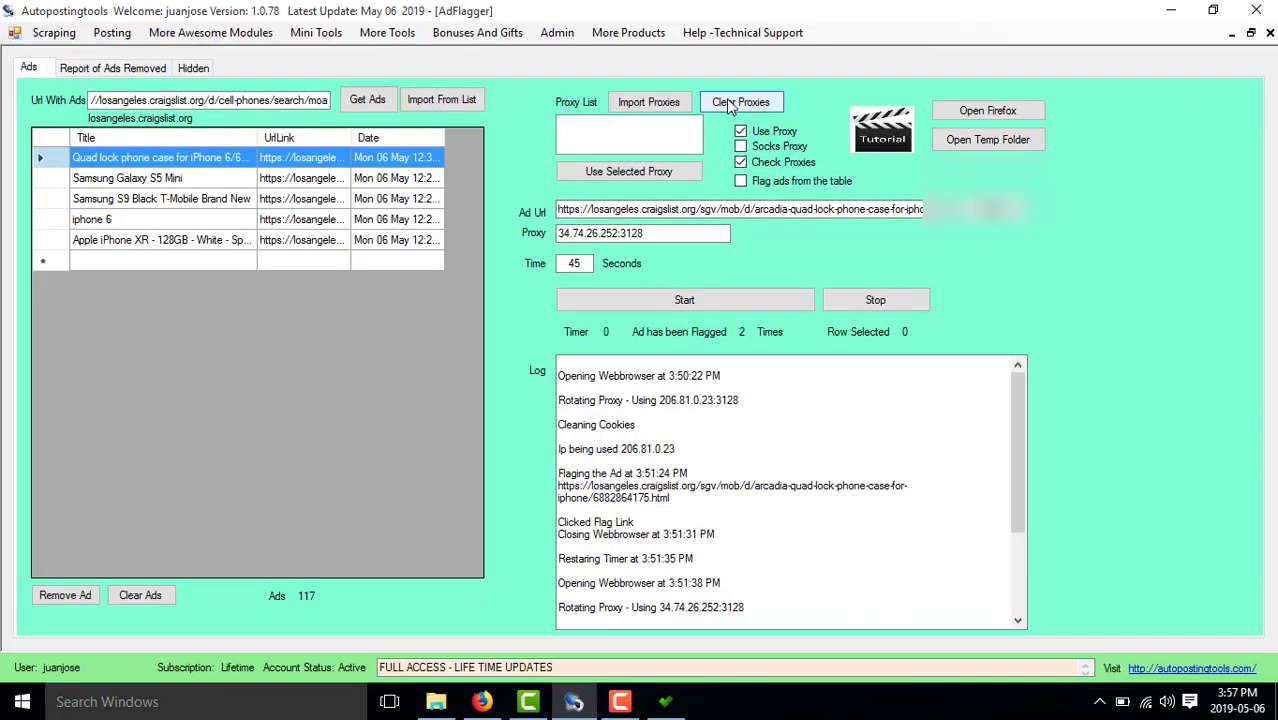
pyautogui.click(650, 104)
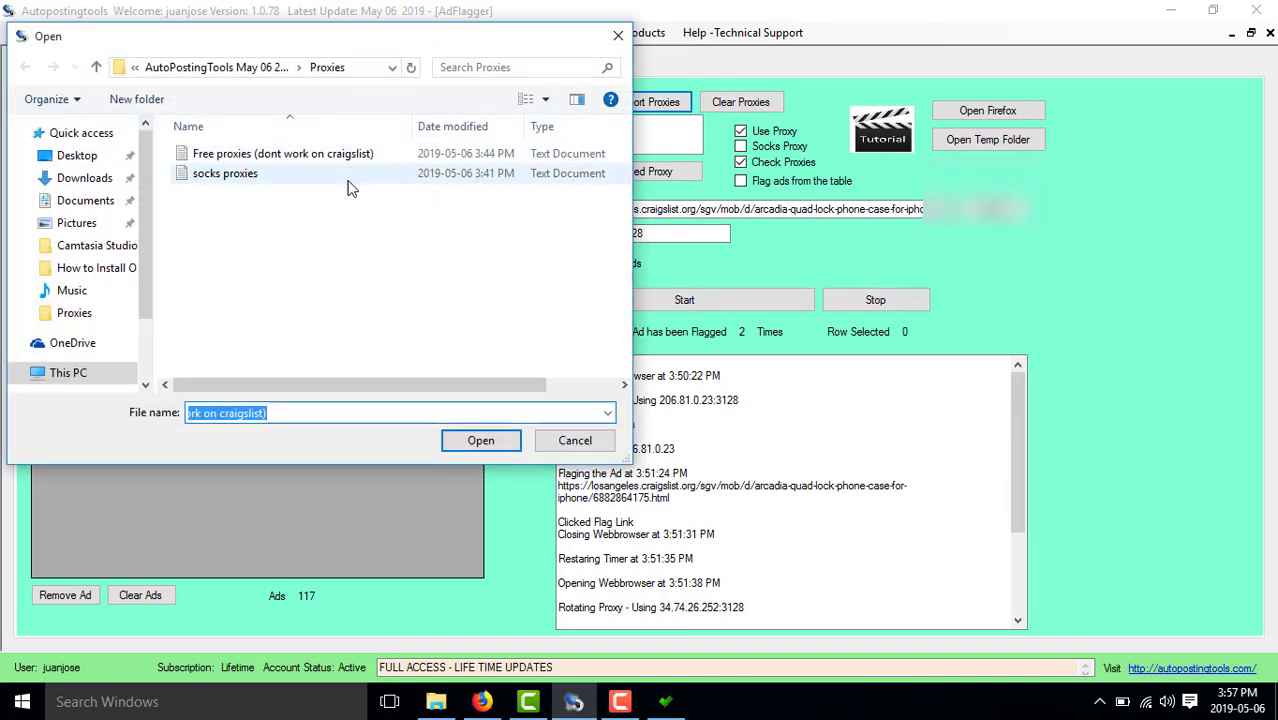
pyautogui.click(348, 180)
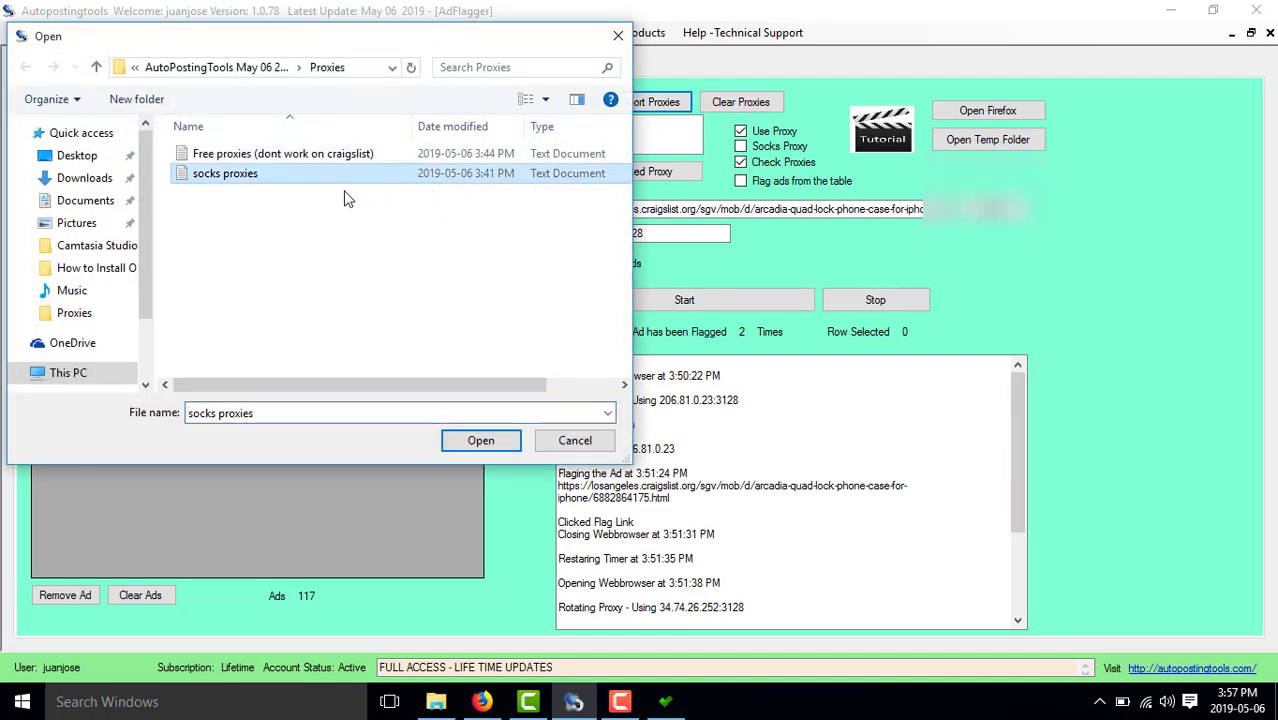
pyautogui.click(480, 441)
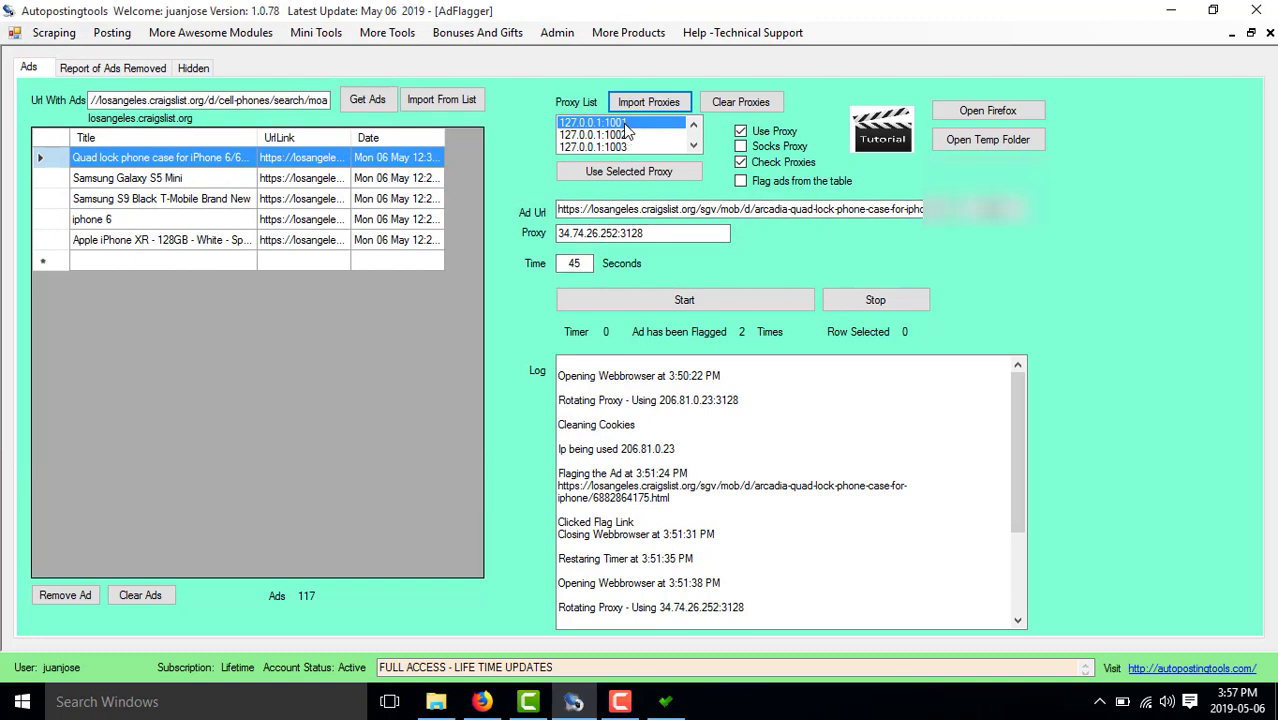
# - Set 127.0.0.1:1001 from the proxy list as the proxy in use and enable the Socks Proxy option
pyautogui.click(643, 172)
pyautogui.click(620, 231)
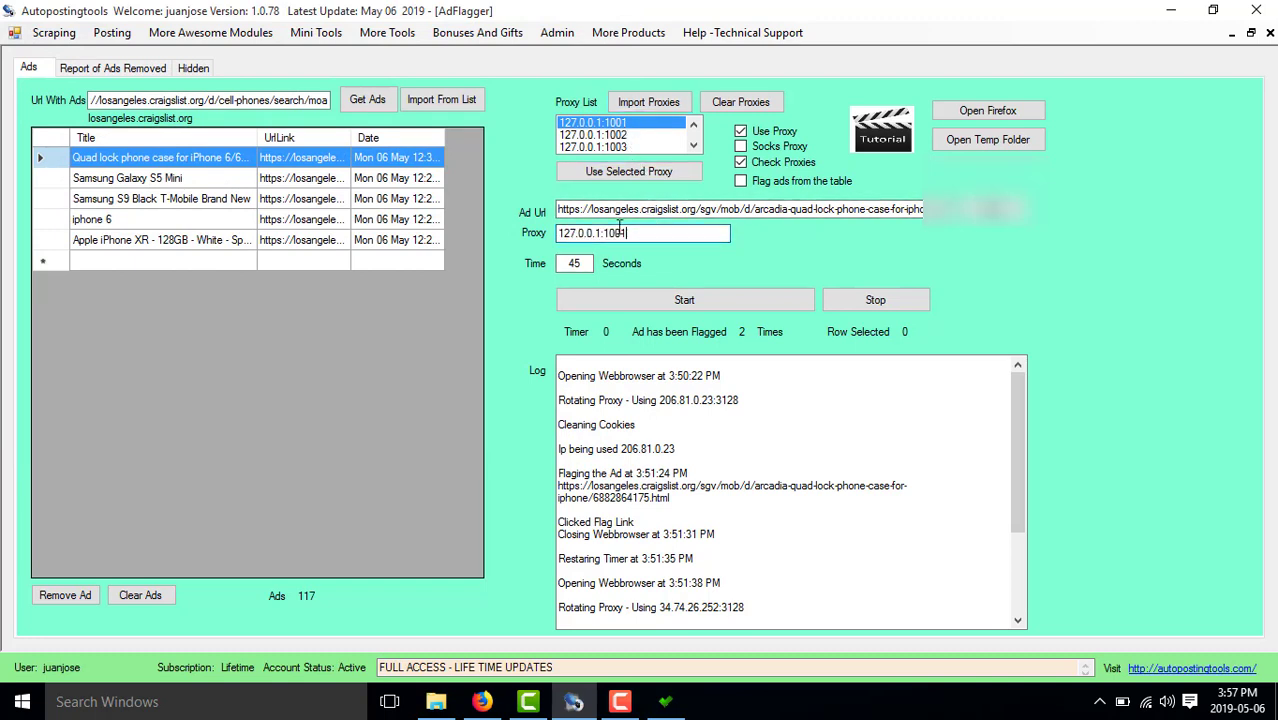
pyautogui.moveTo(620, 231); pyautogui.dragTo(554, 233)
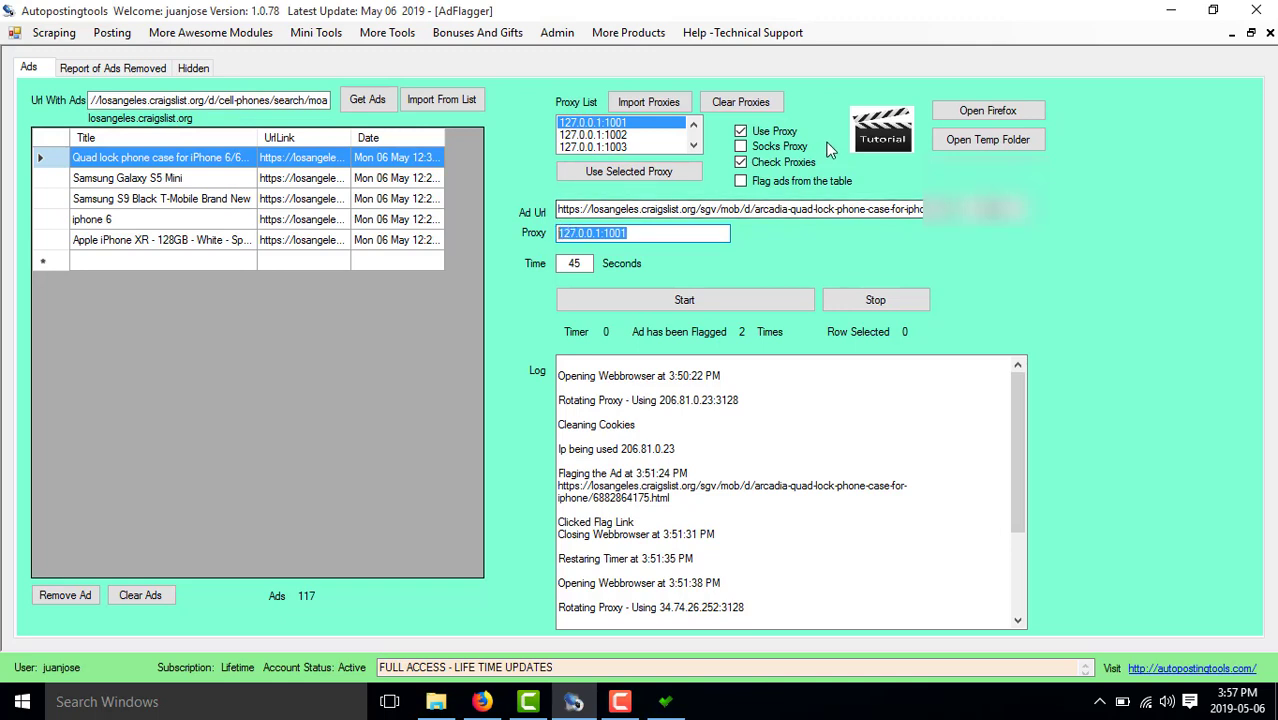
pyautogui.click(772, 149)
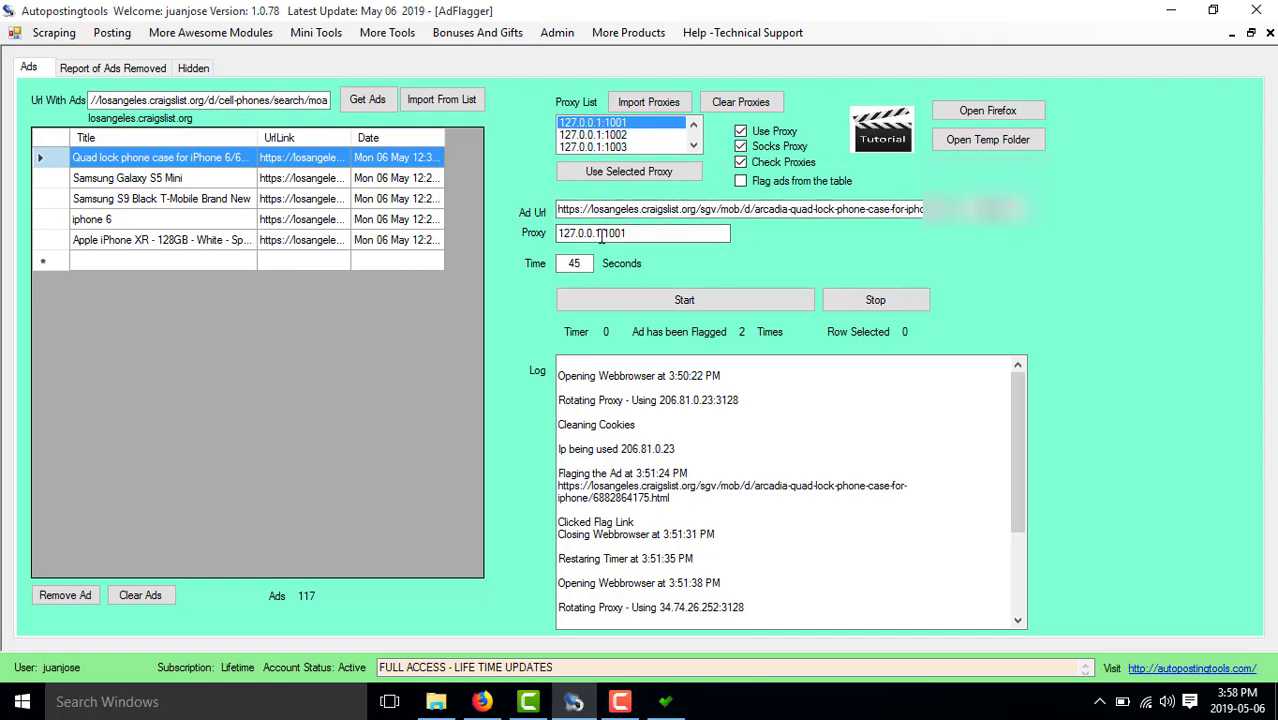
# - Compare the proxy's local address with the first two proxies and their dedicated local ports in VIP72 Socks Client
pyautogui.moveTo(601, 234); pyautogui.dragTo(559, 238)
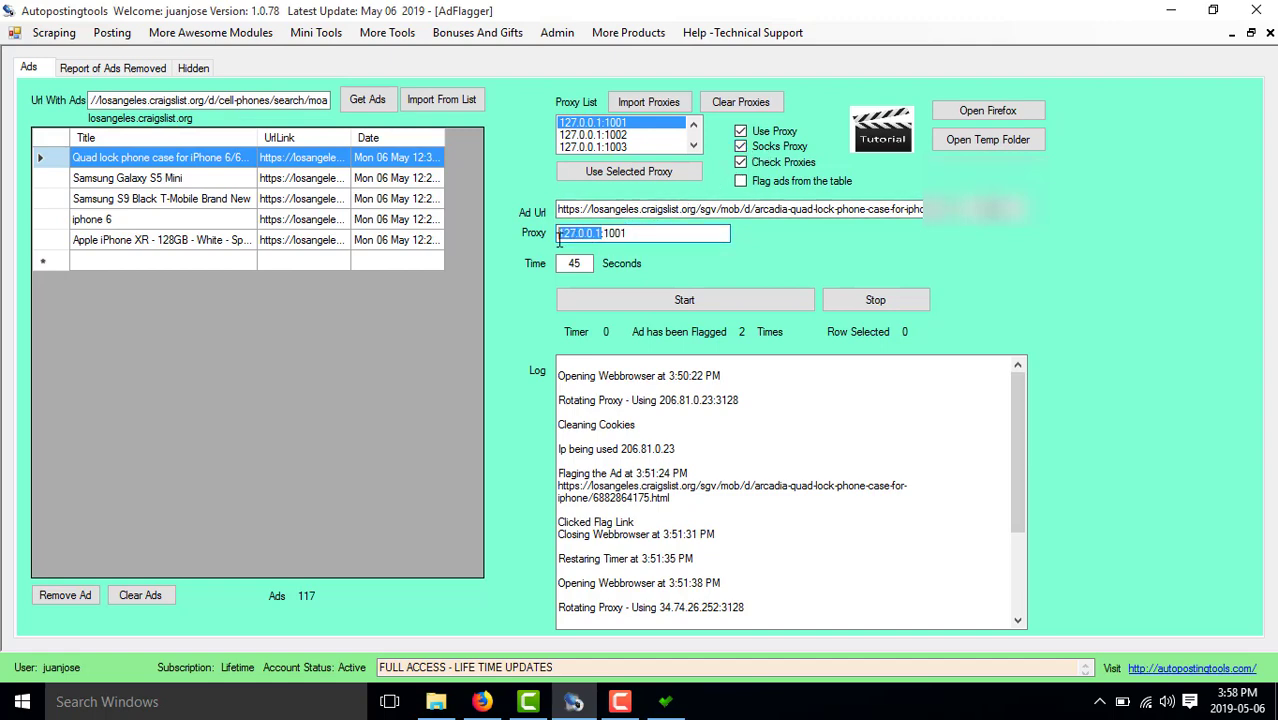
pyautogui.click(665, 701)
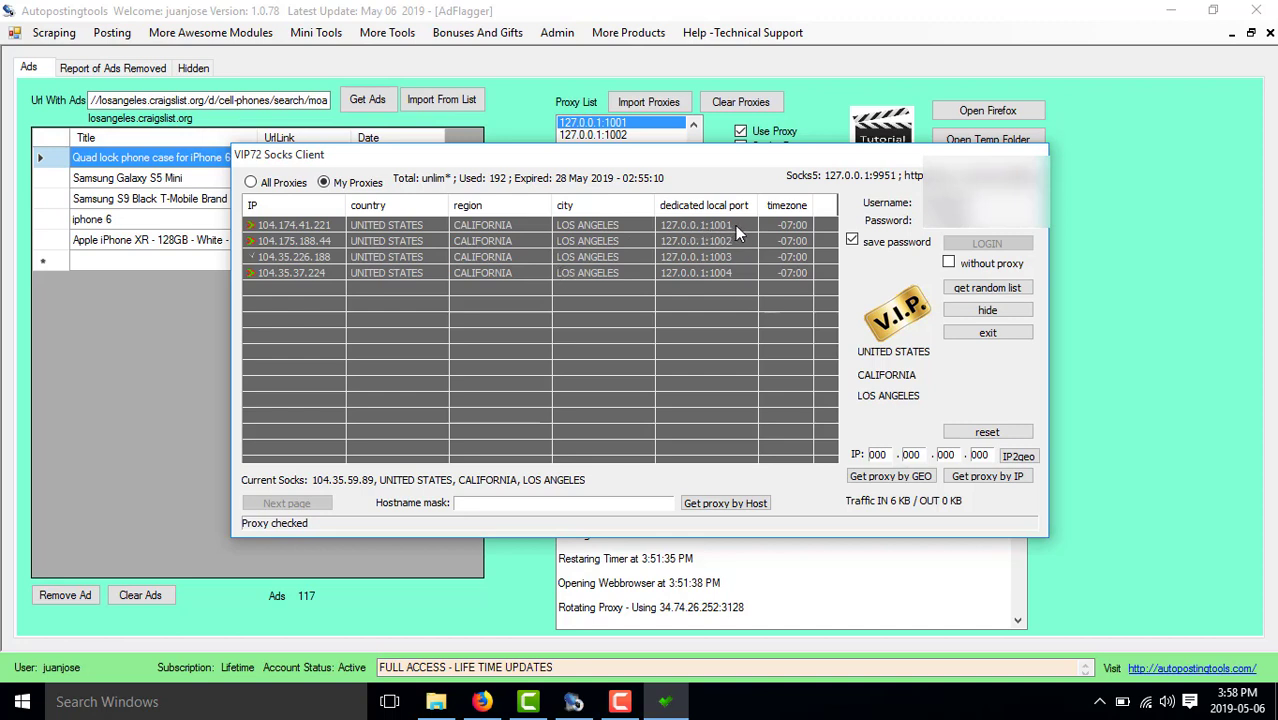
pyautogui.click(276, 227)
pyautogui.click(320, 239)
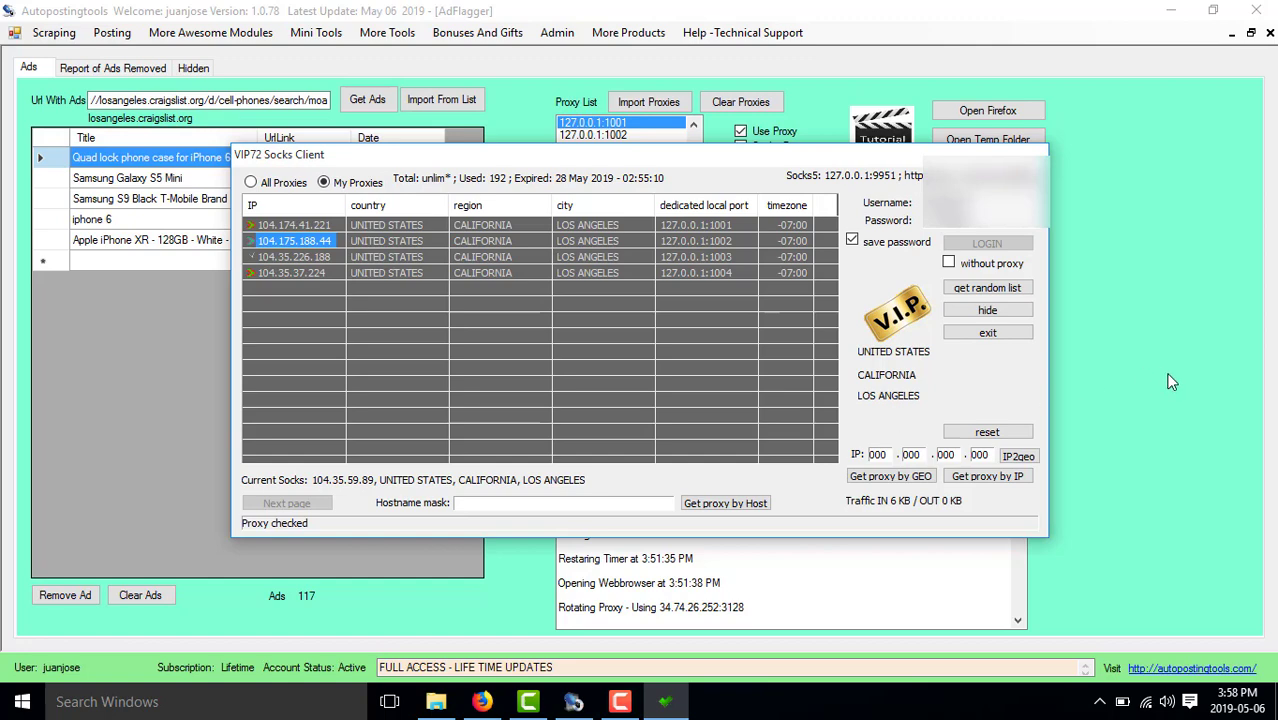
# - Move the VIP72 window aside and start flagging the iphone 6 ad in Autopostingtools with proxy 127.0.0.1:1001
pyautogui.moveTo(444, 160); pyautogui.dragTo(949, 622)
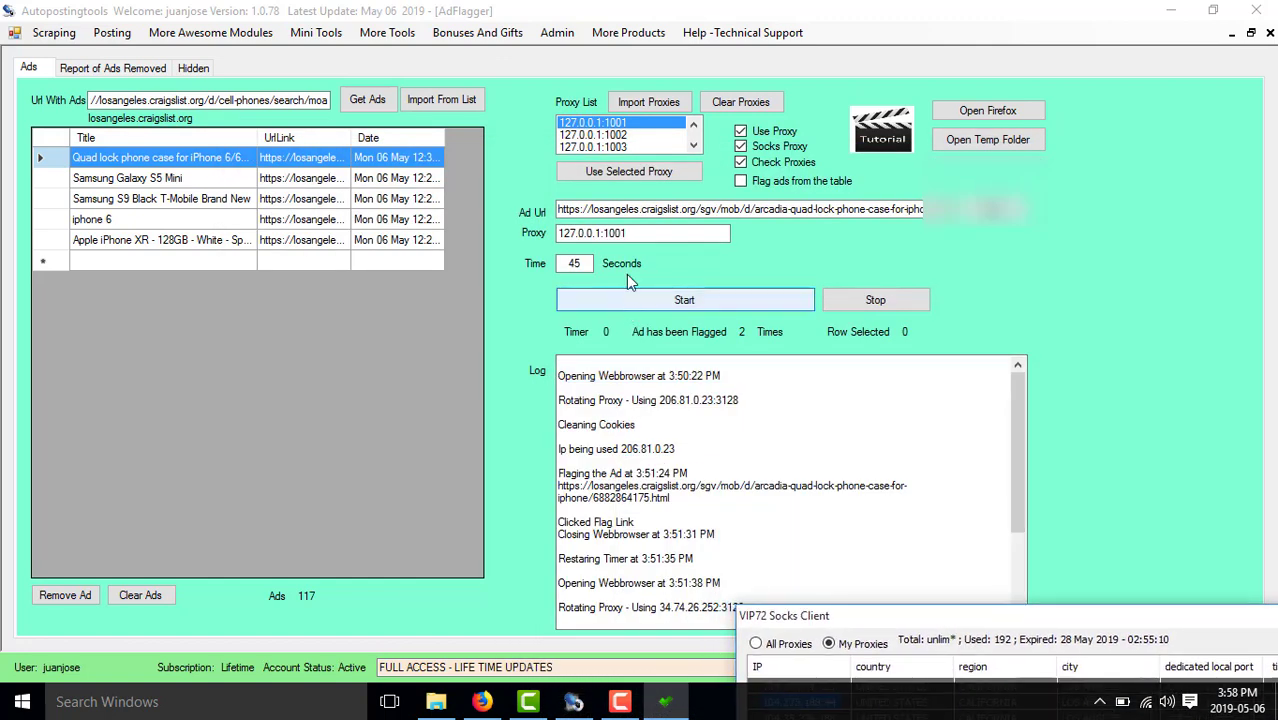
pyautogui.click(649, 176)
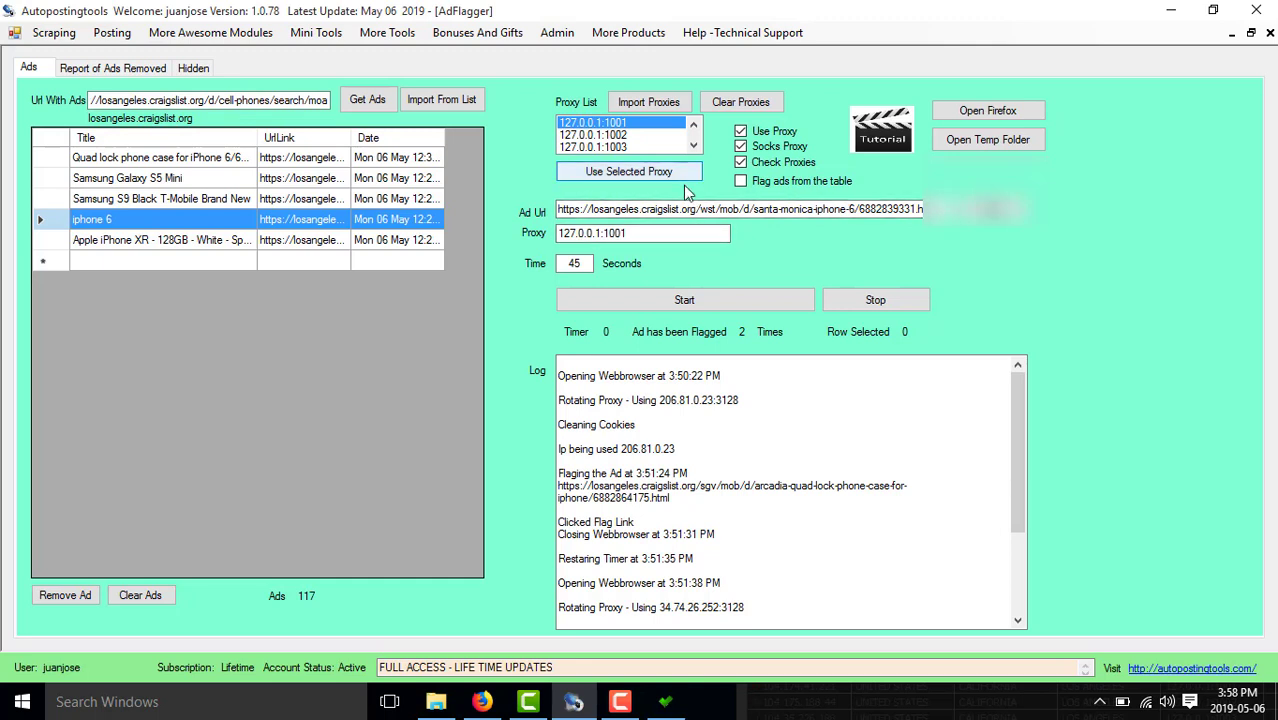
pyautogui.click(673, 297)
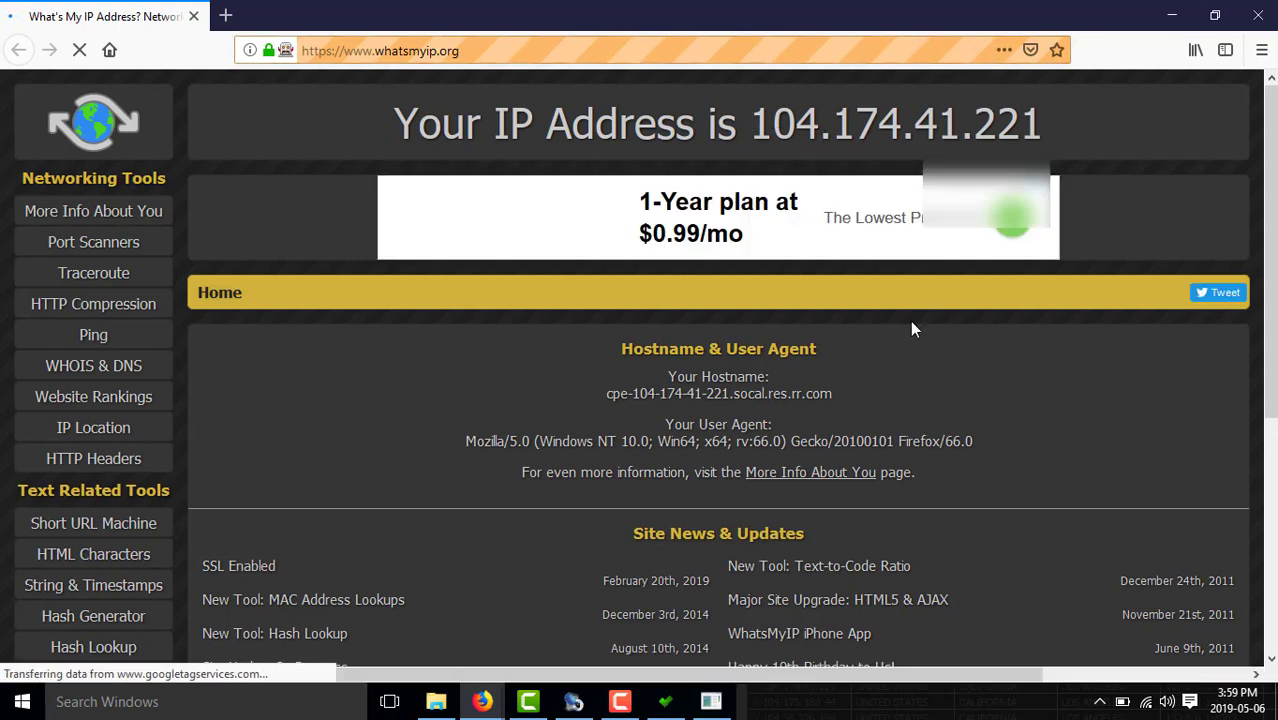
# - Compare the IP address on whatsmyip.org with the port 1001 proxy in VIP72 Socks Client
pyautogui.click(677, 708)
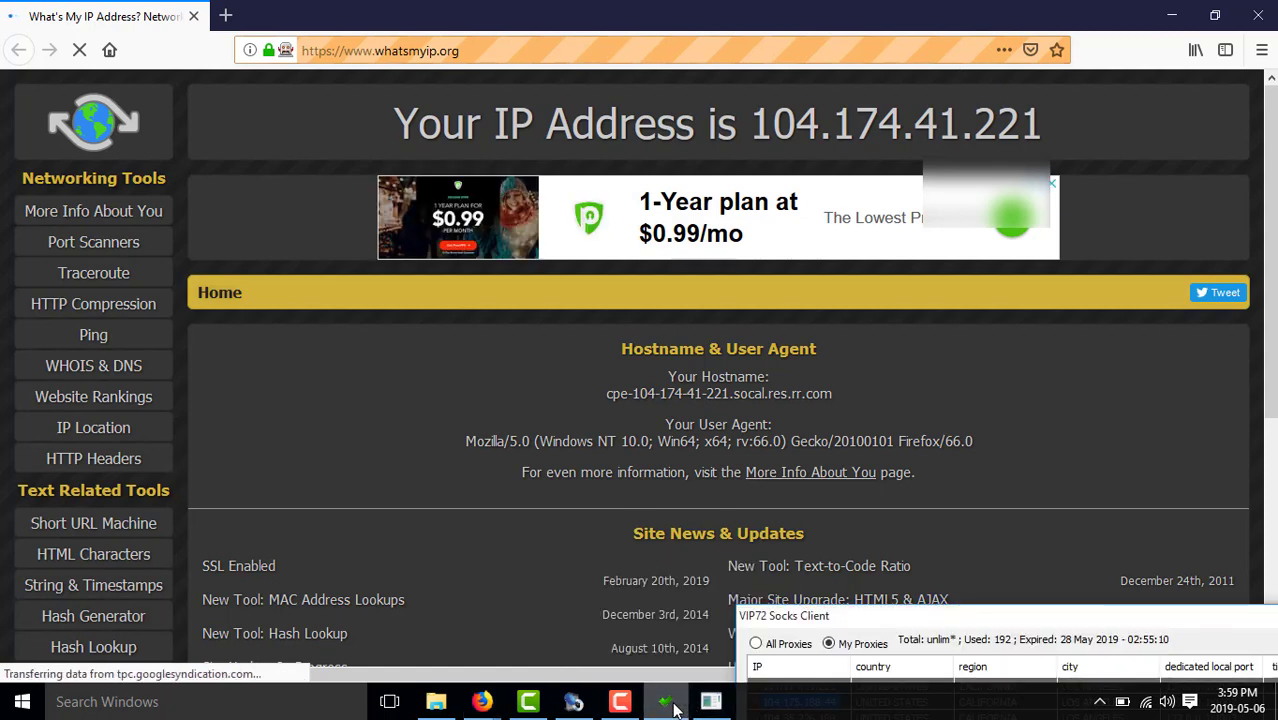
pyautogui.moveTo(797, 630); pyautogui.dragTo(739, 324)
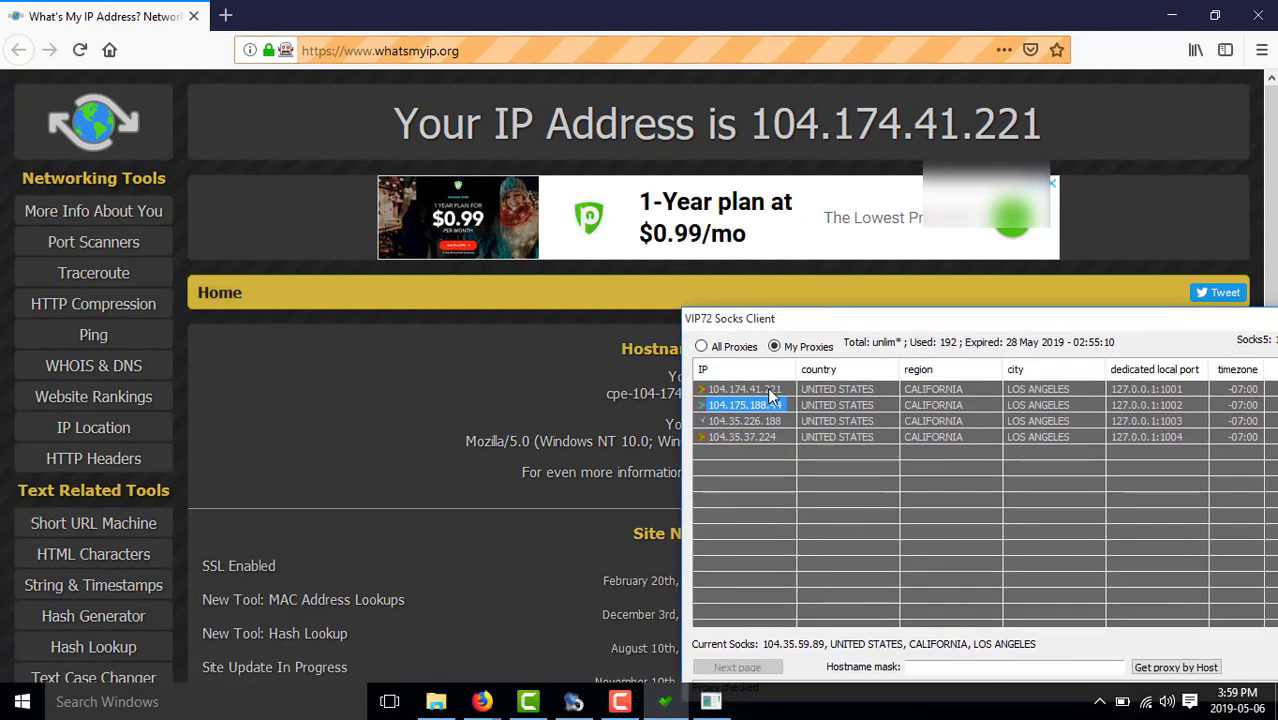
pyautogui.click(560, 409)
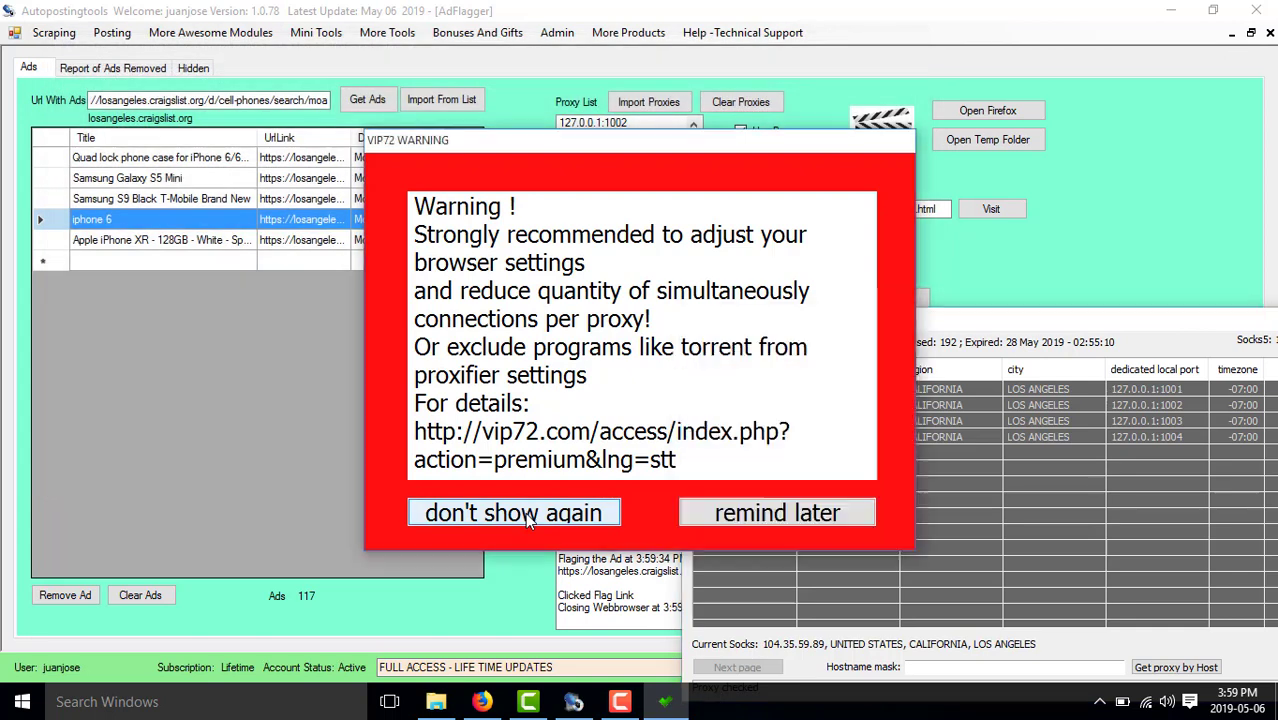
# - Dismiss the VIP72 warning for good, and check each newly rotated IP address on whatsmyip.org against the My Proxies list
pyautogui.click(525, 512)
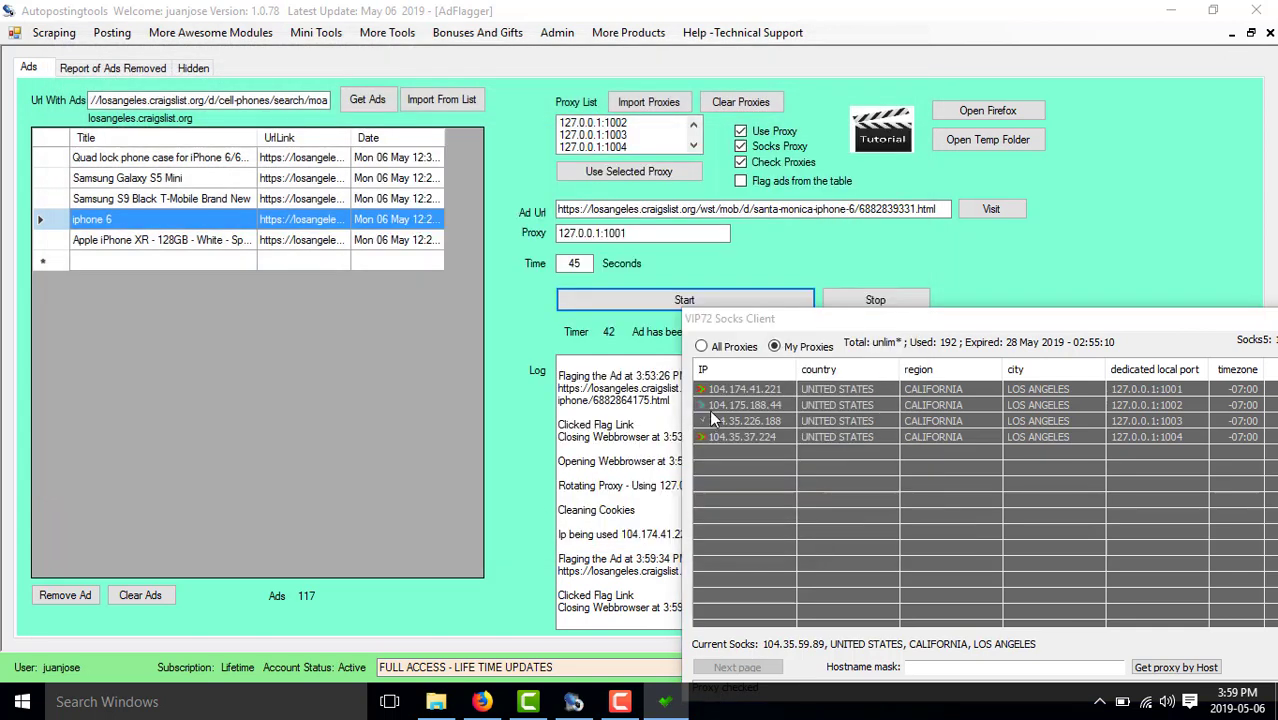
pyautogui.click(993, 270)
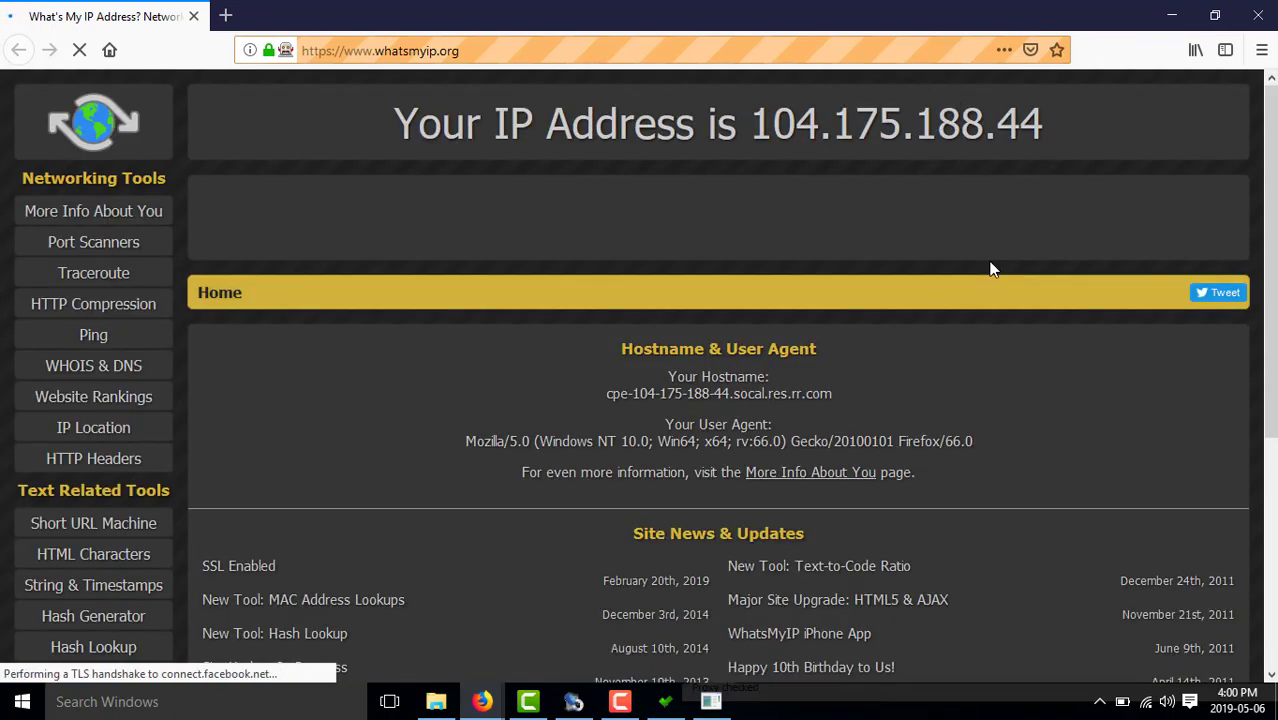
pyautogui.click(663, 703)
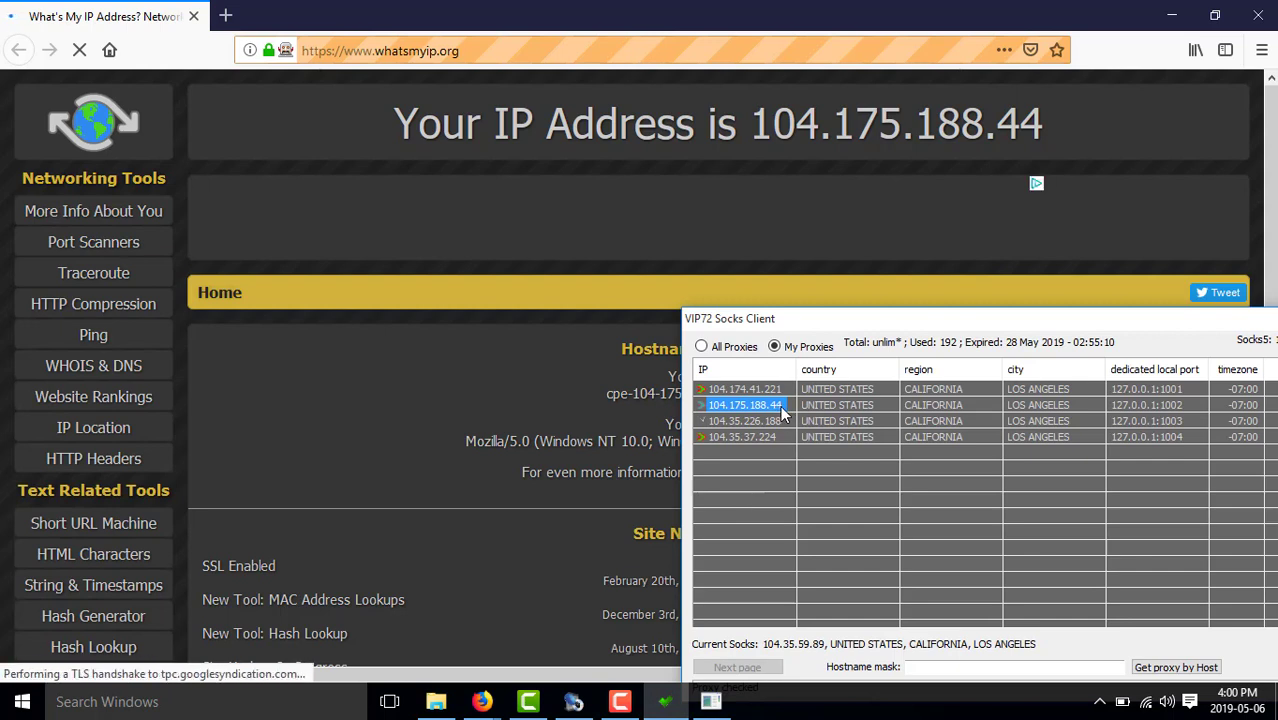
pyautogui.click(335, 118)
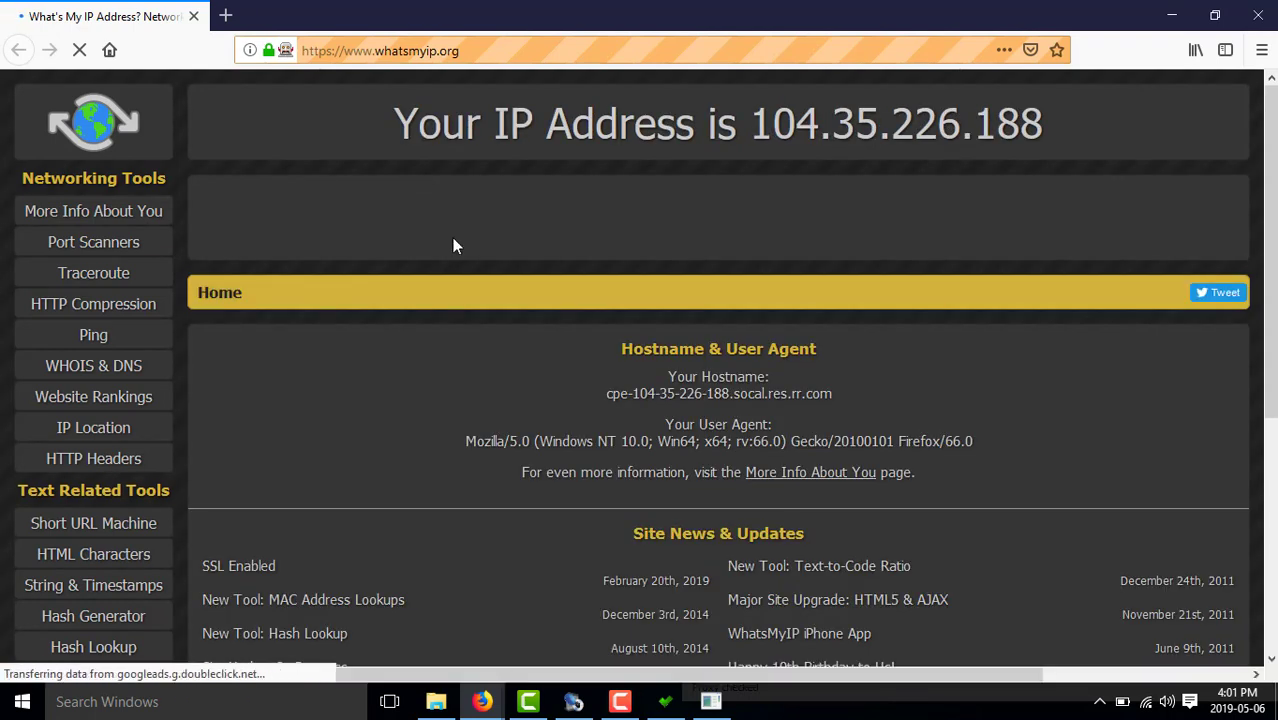
pyautogui.click(665, 701)
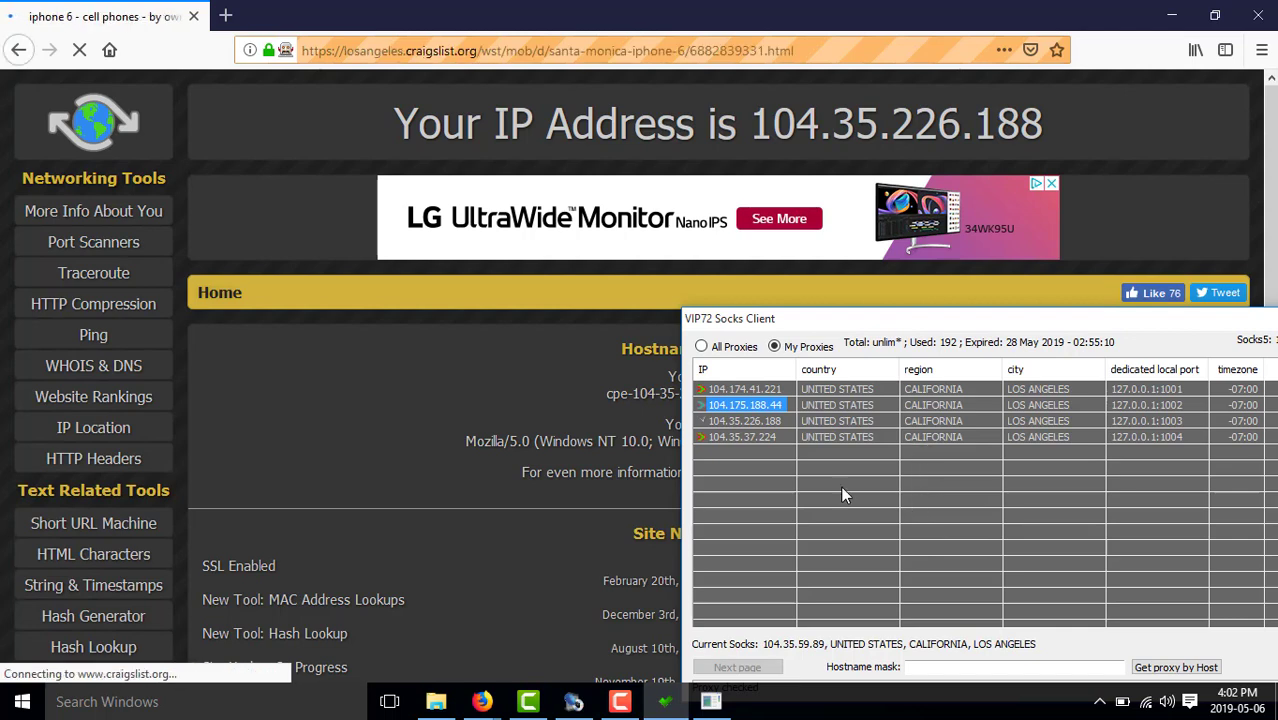
pyautogui.click(466, 390)
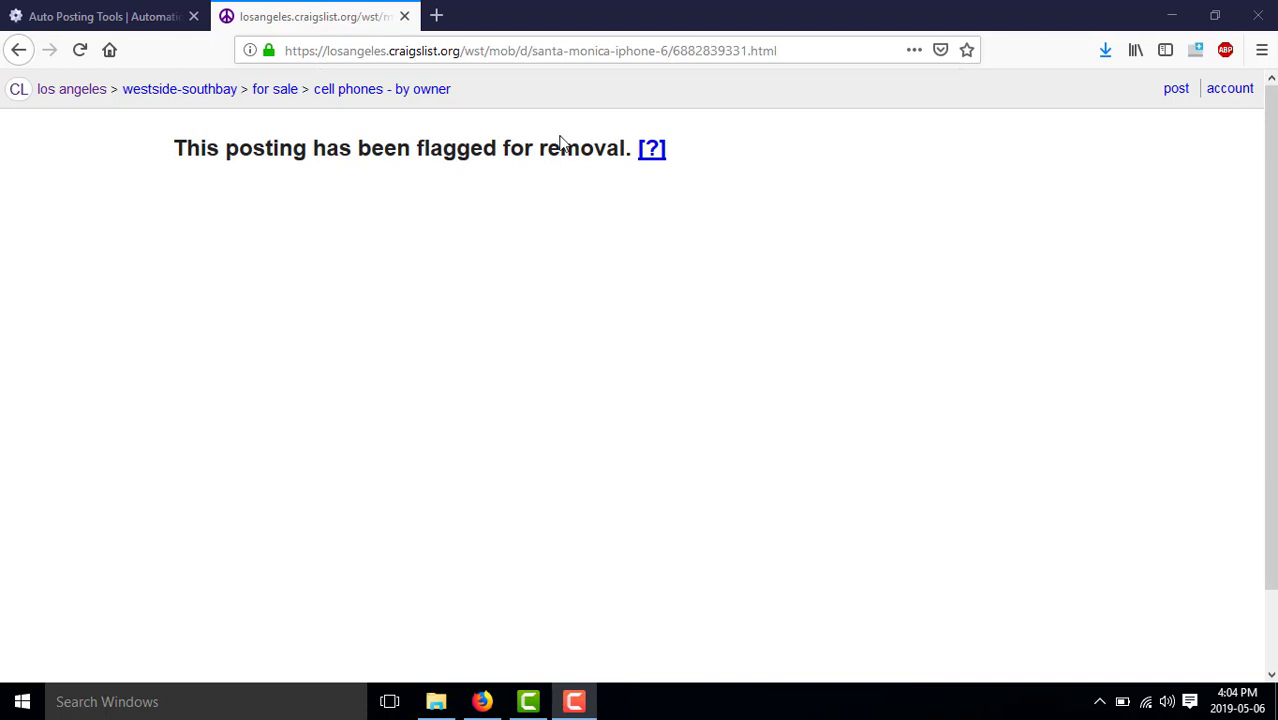
# - Examine the posting status on the Santa Monica iphone 6 ad page and check the current date in the system clock
pyautogui.moveTo(627, 148); pyautogui.dragTo(172, 148)
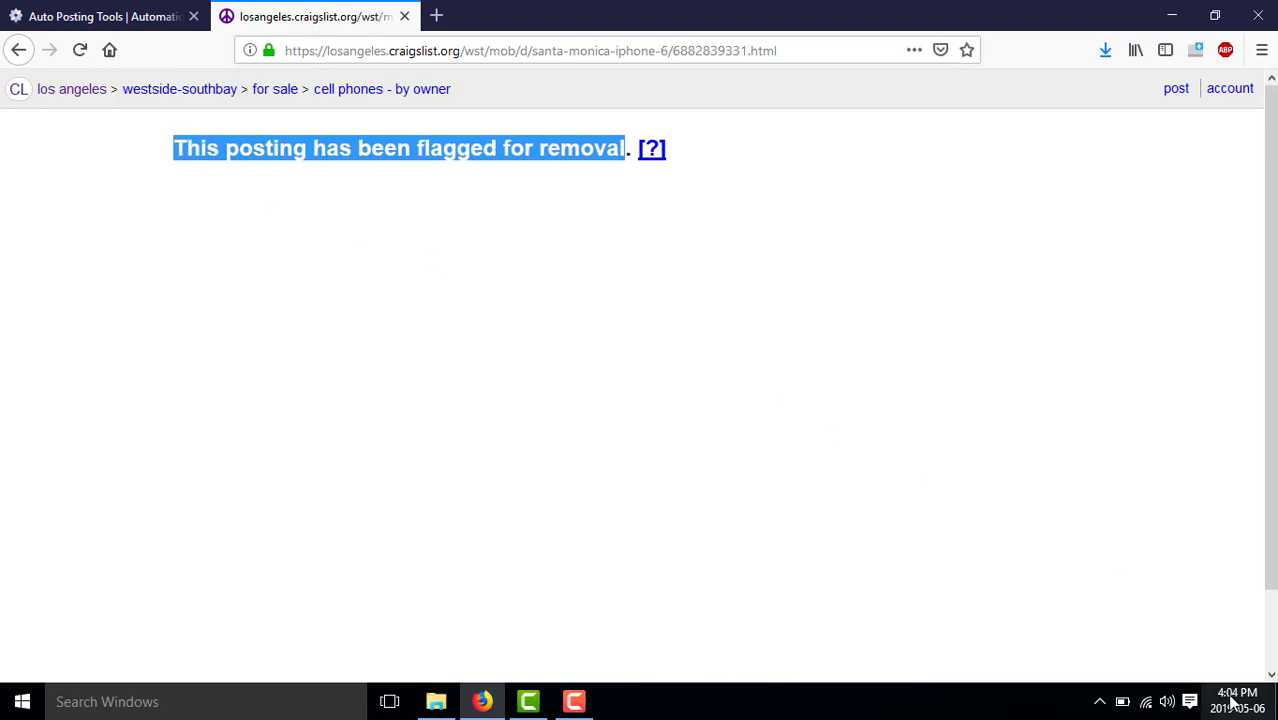
pyautogui.moveTo(1232, 700)
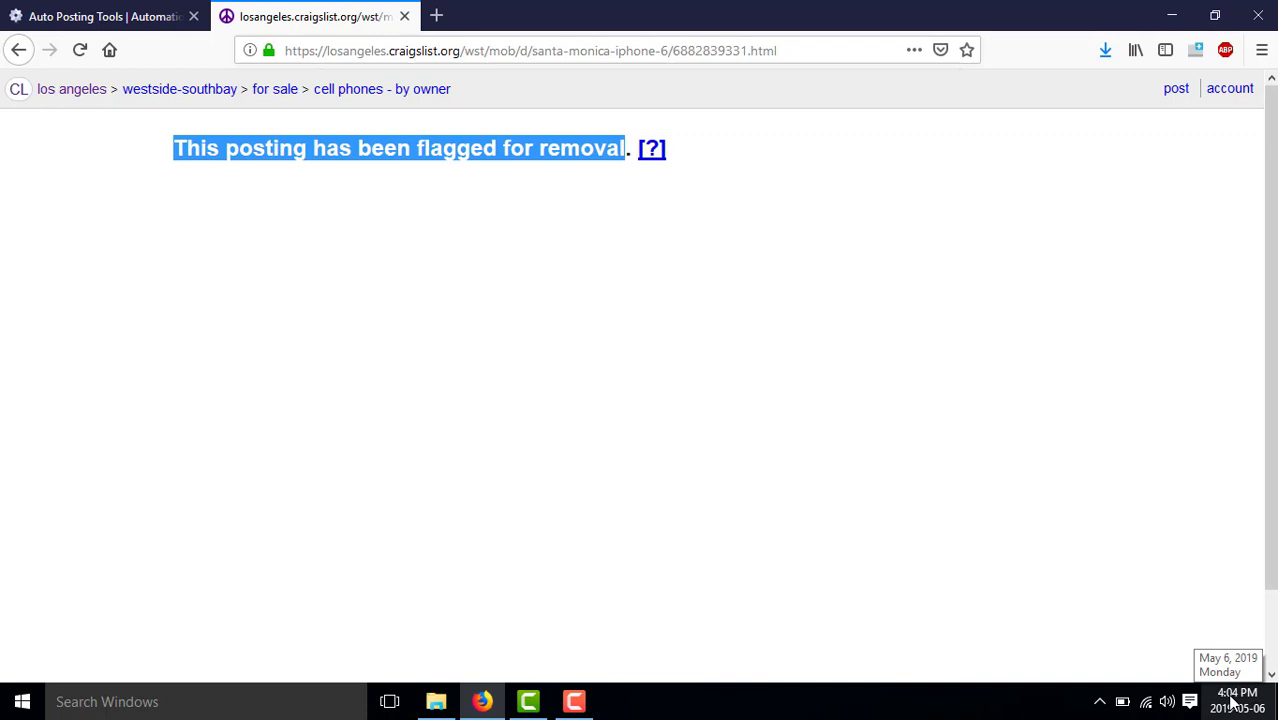
pyautogui.click(1003, 477)
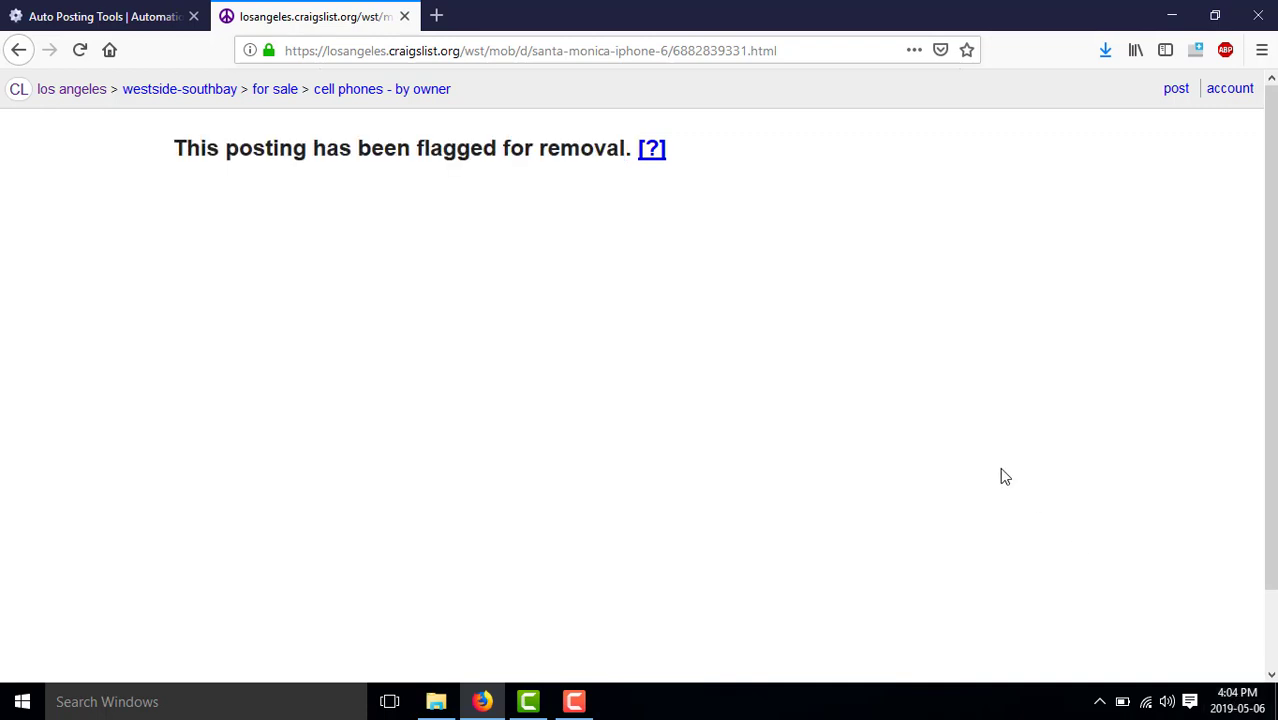